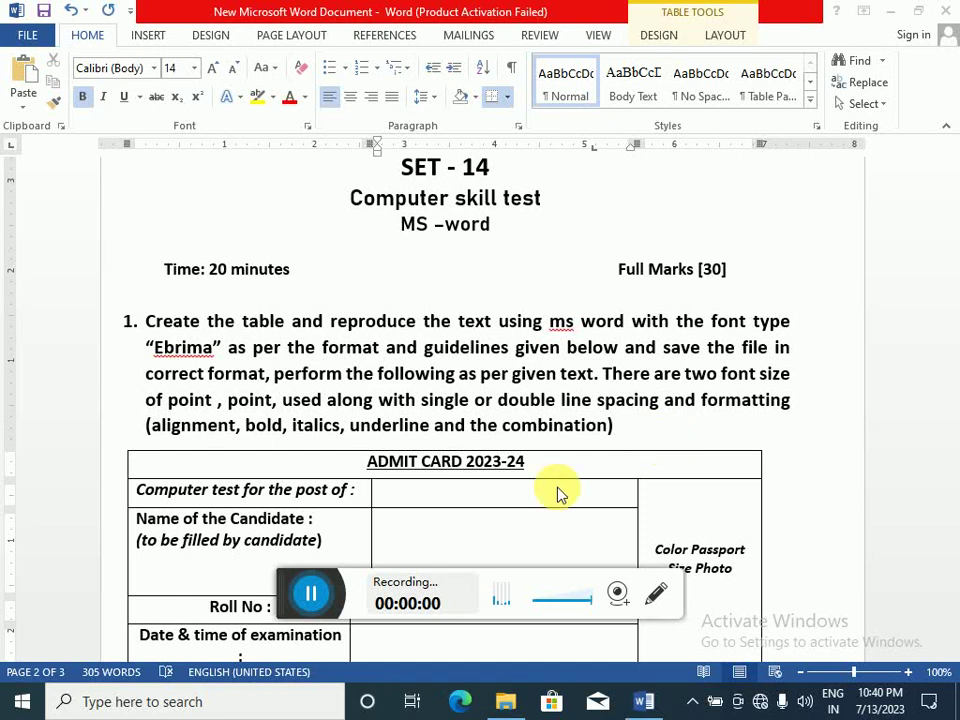
Review the task instructions and the admit card table by scrolling through the document
{"action": "left_click_drag", "start_coordinate": [292, 593], "coordinate": [824, 613]}
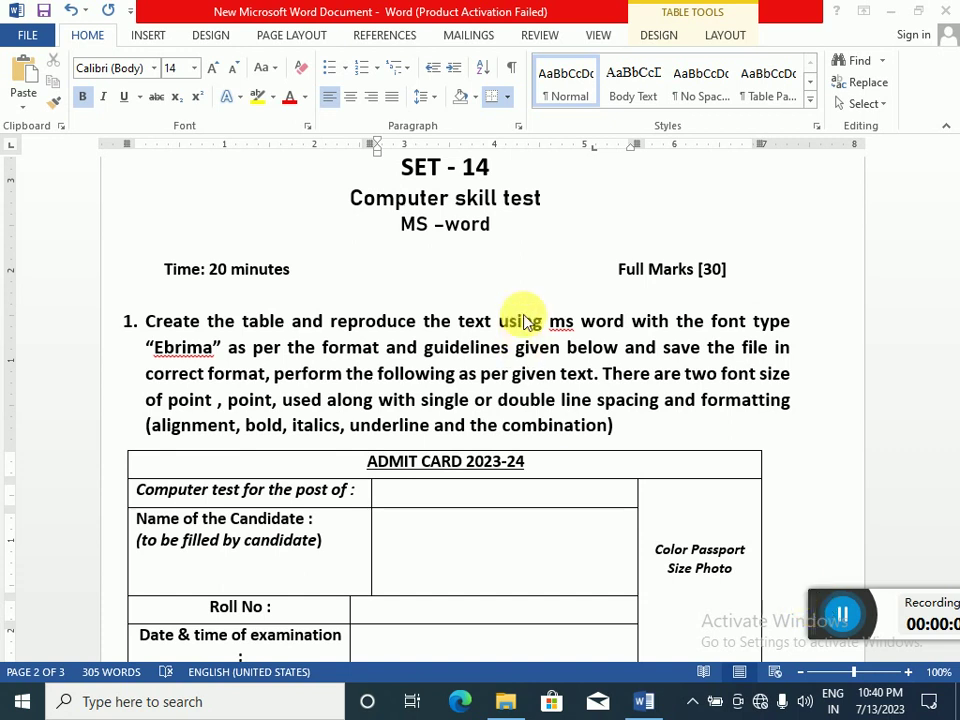
{"action": "scroll", "coordinate": [528, 343], "scroll_direction": "up", "scroll_amount": 2}
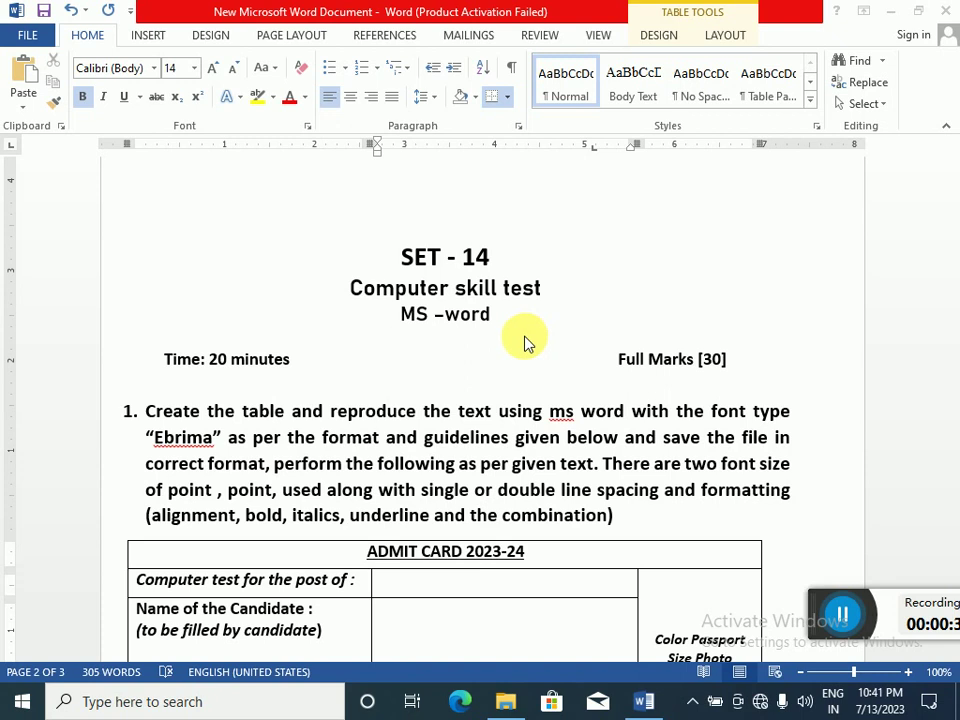
{"action": "scroll", "coordinate": [435, 396], "scroll_direction": "down", "scroll_amount": 3}
{"action": "scroll", "coordinate": [435, 405], "scroll_direction": "down", "scroll_amount": 3}
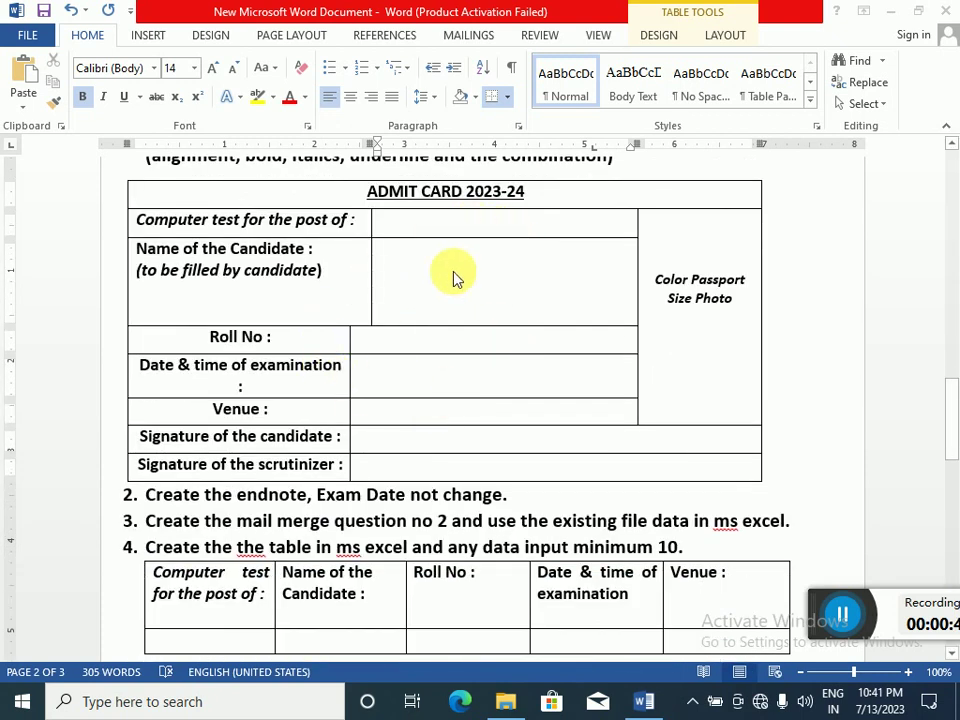
{"action": "scroll", "coordinate": [430, 500], "scroll_direction": "down", "scroll_amount": 2}
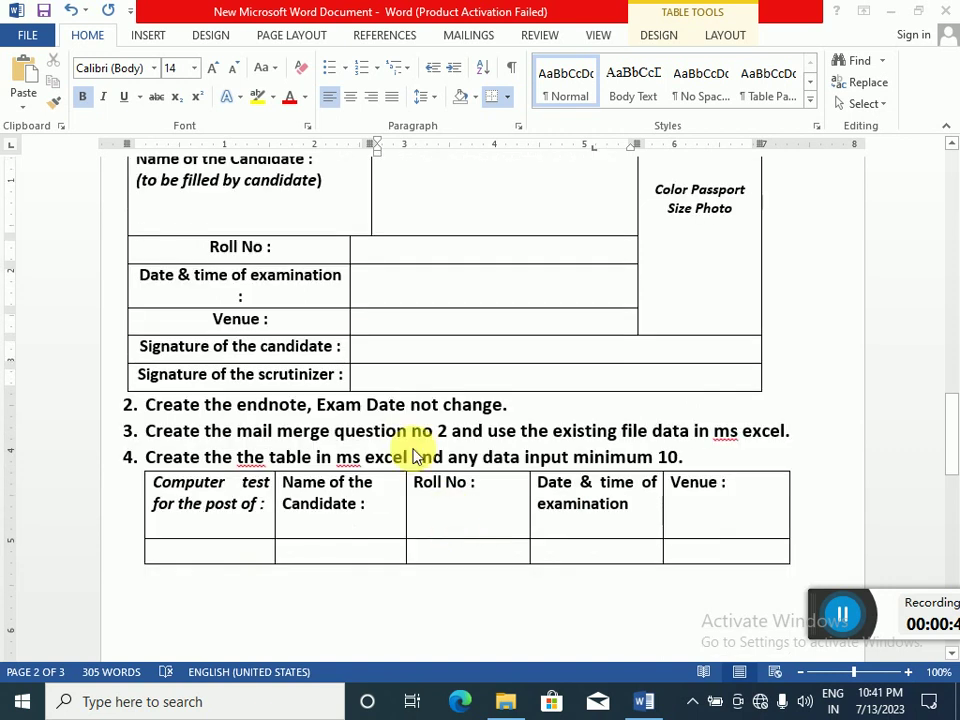
{"action": "scroll", "coordinate": [370, 452], "scroll_direction": "down", "scroll_amount": 1}
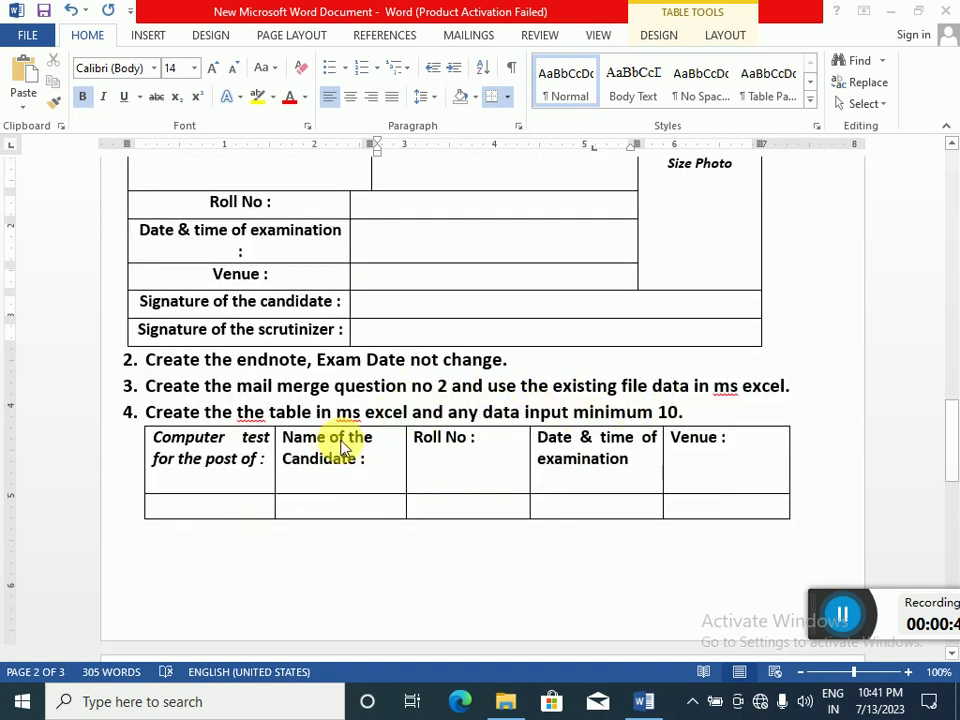
{"action": "scroll", "coordinate": [512, 470], "scroll_direction": "up", "scroll_amount": 3}
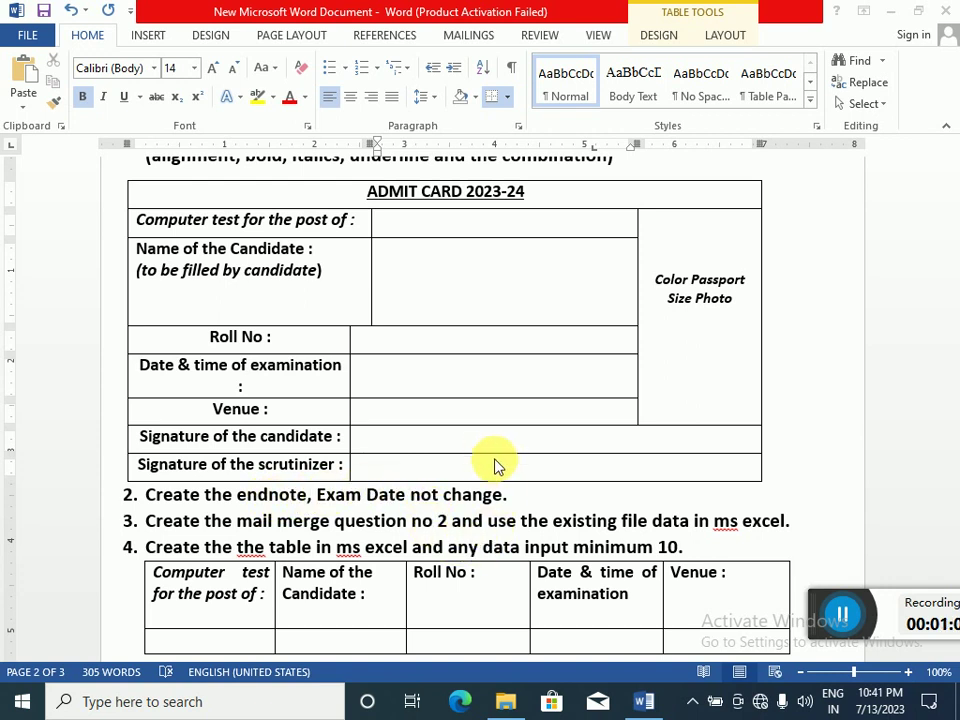
{"action": "scroll", "coordinate": [492, 460], "scroll_direction": "up", "scroll_amount": 4}
{"action": "scroll", "coordinate": [497, 463], "scroll_direction": "up", "scroll_amount": 3}
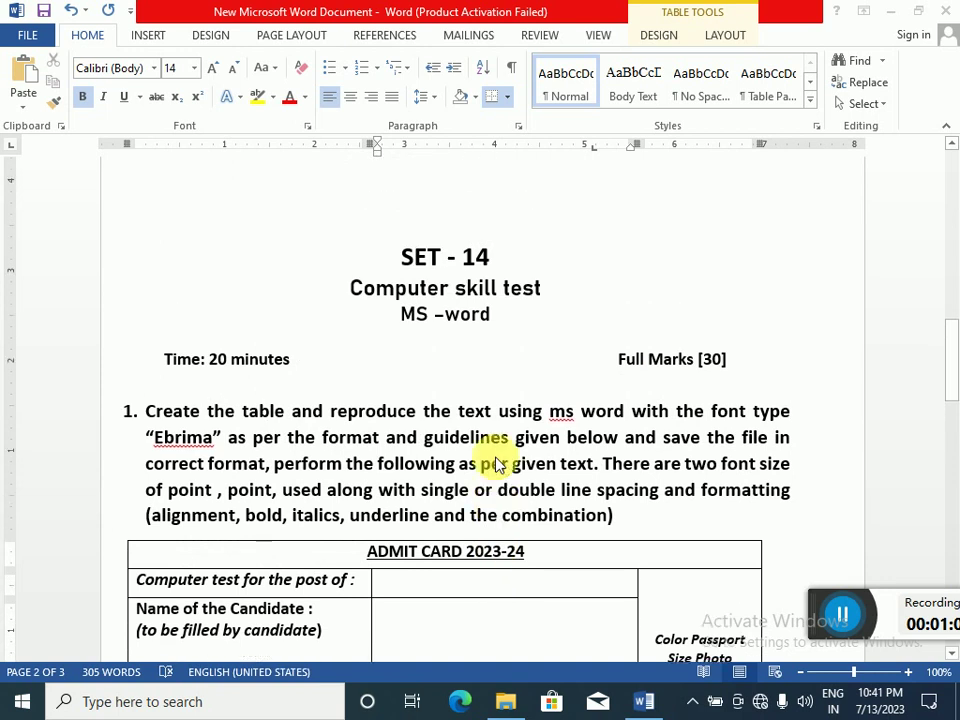
{"action": "scroll", "coordinate": [497, 463], "scroll_direction": "down", "scroll_amount": 4}
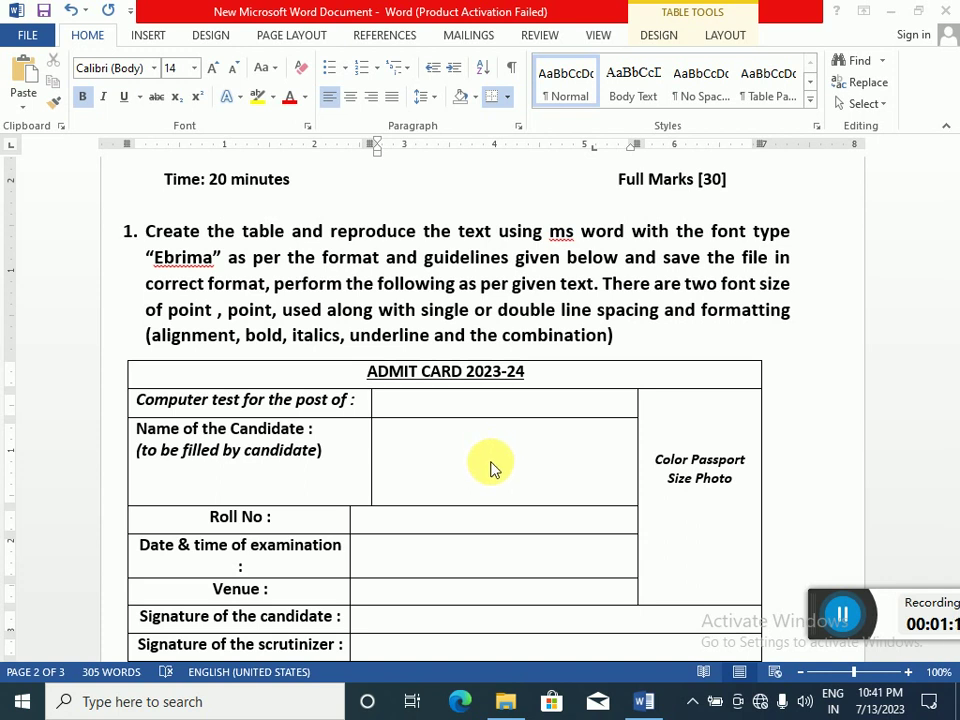
{"action": "scroll", "coordinate": [491, 467], "scroll_direction": "up", "scroll_amount": 3}
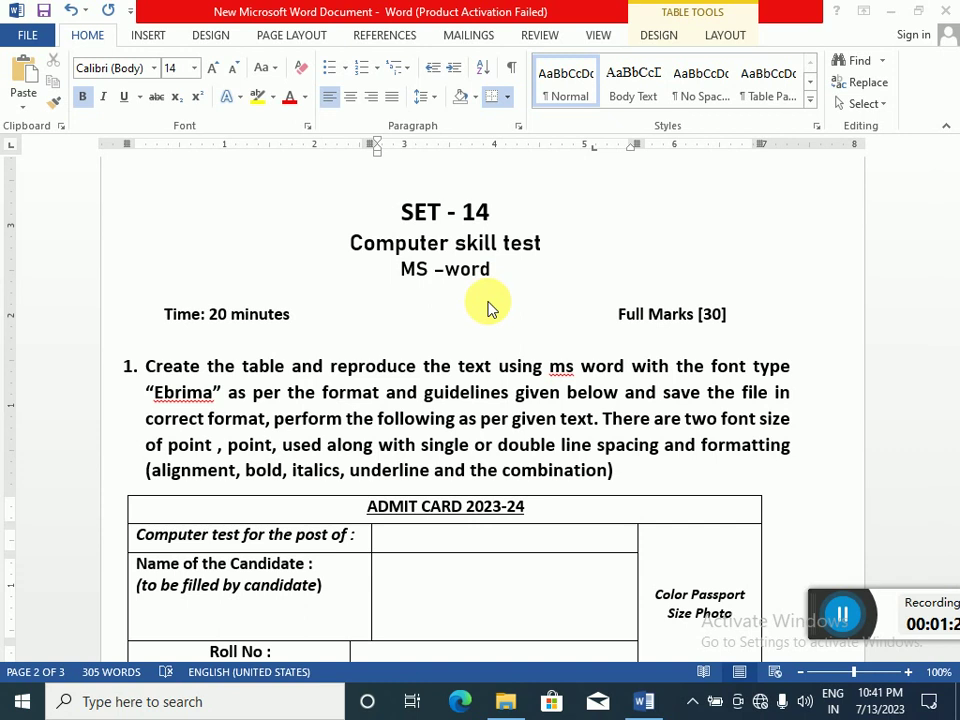
{"action": "scroll", "coordinate": [445, 450], "scroll_direction": "down", "scroll_amount": 2}
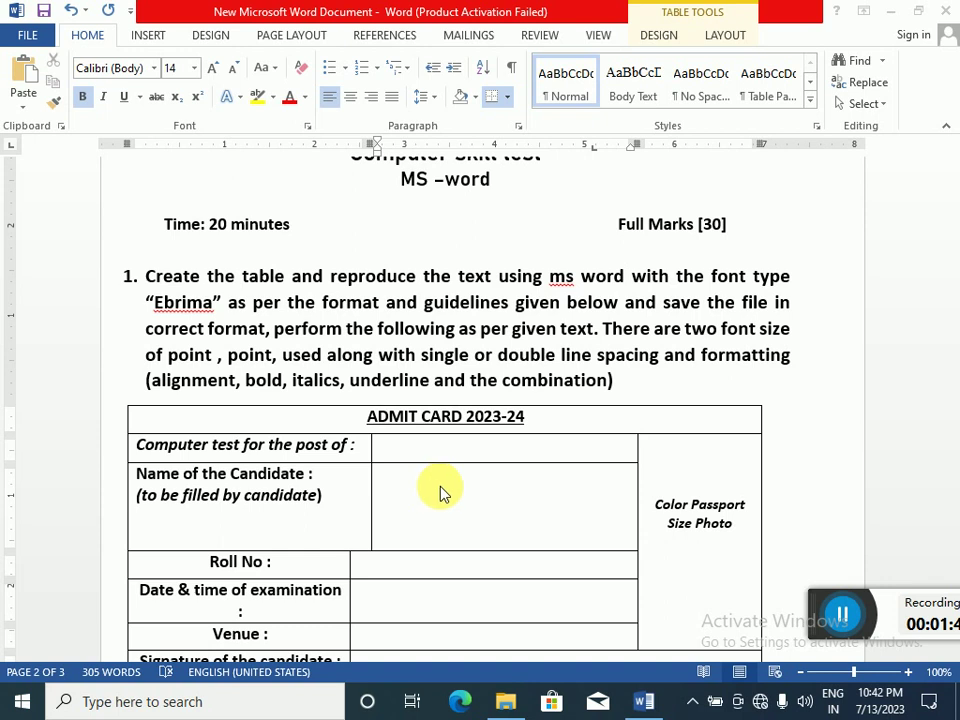
{"action": "scroll", "coordinate": [441, 492], "scroll_direction": "down", "scroll_amount": 1}
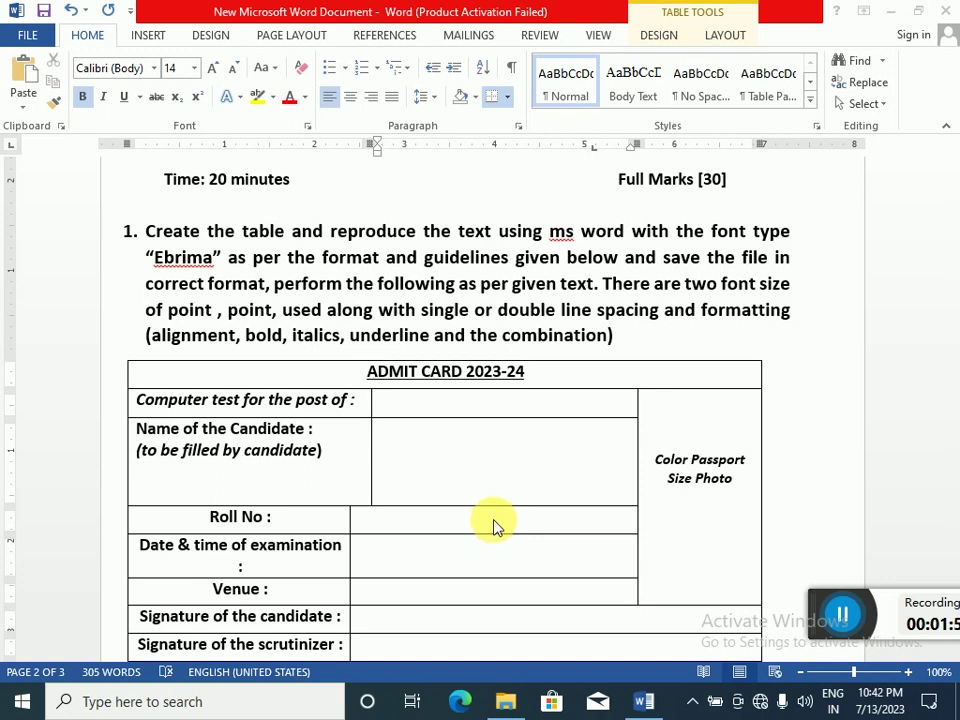
{"action": "scroll", "coordinate": [493, 523], "scroll_direction": "down", "scroll_amount": 3}
{"action": "scroll", "coordinate": [364, 574], "scroll_direction": "down", "scroll_amount": 2}
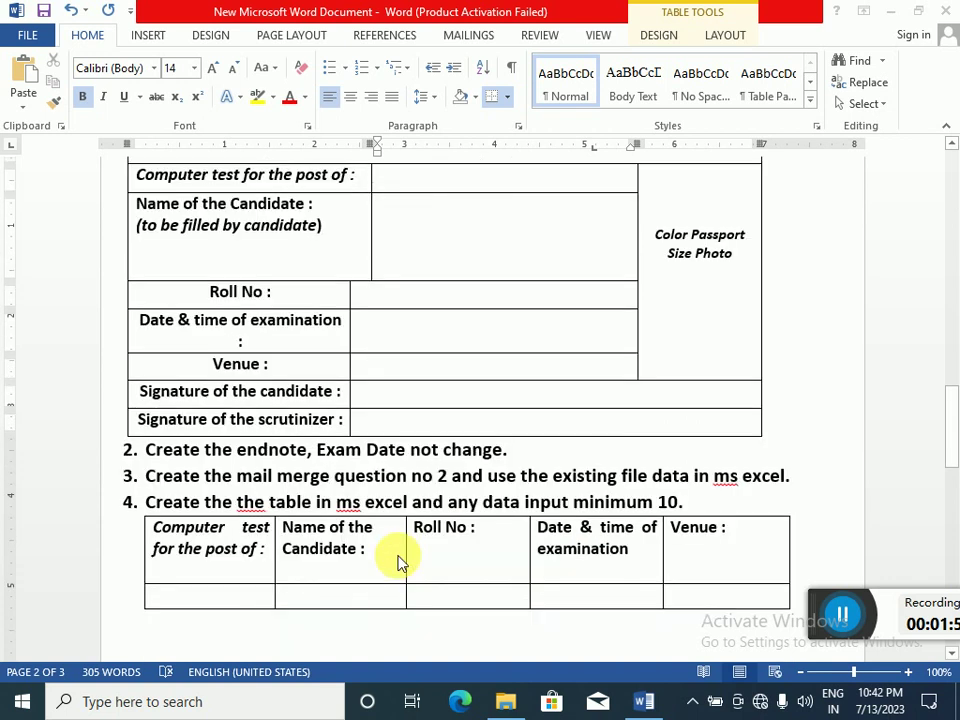
{"action": "scroll", "coordinate": [366, 500], "scroll_direction": "up", "scroll_amount": 6}
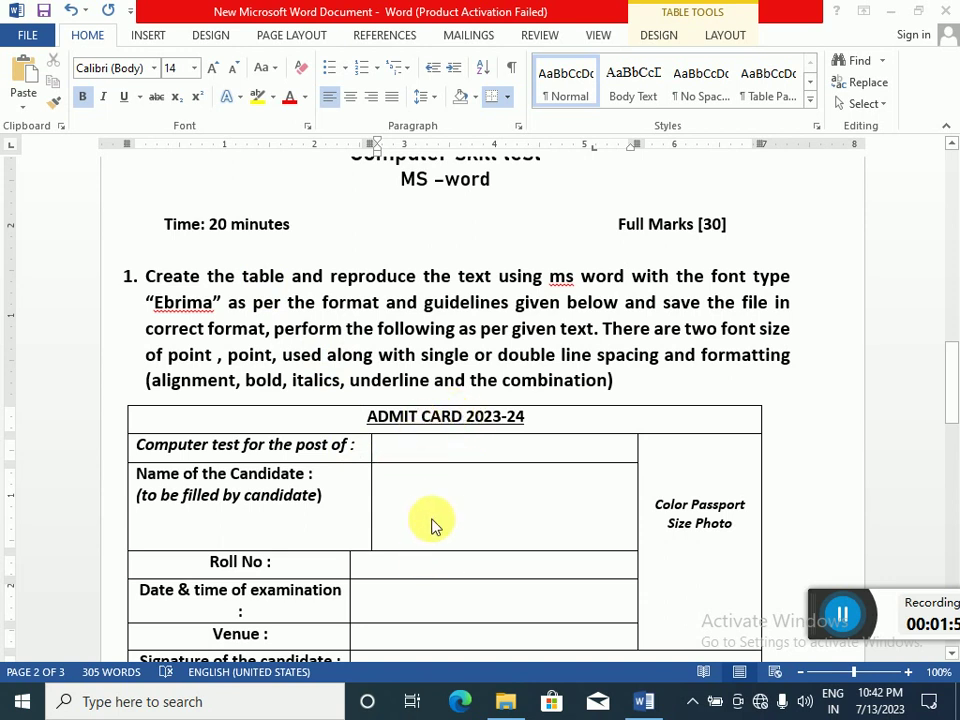
{"action": "scroll", "coordinate": [433, 525], "scroll_direction": "down", "scroll_amount": 1}
{"action": "scroll", "coordinate": [450, 471], "scroll_direction": "down", "scroll_amount": 2}
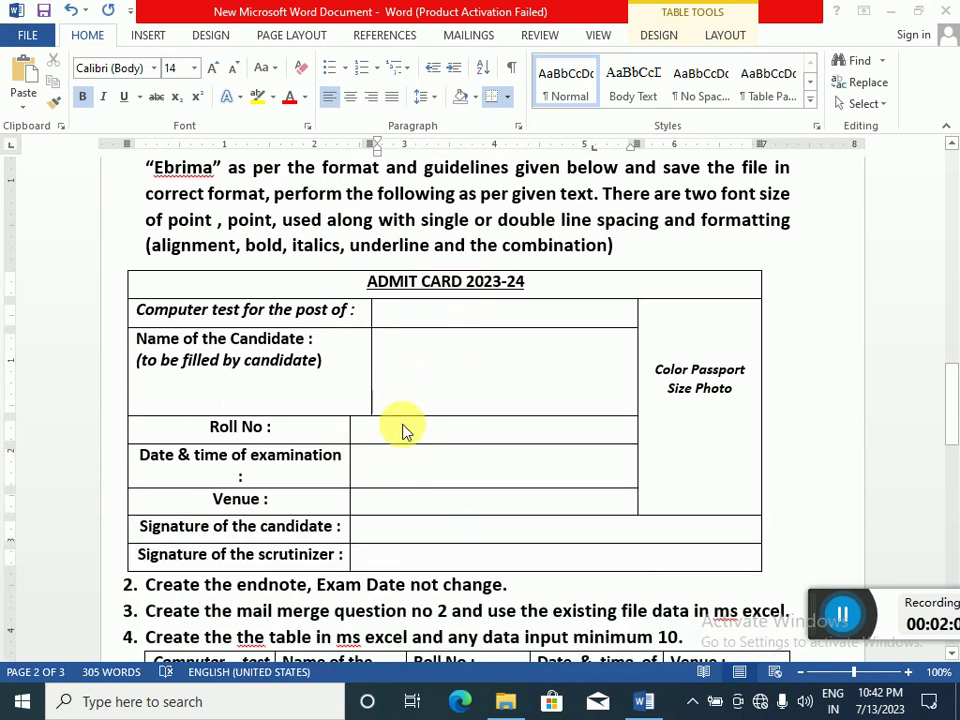
{"action": "left_click", "coordinate": [392, 433]}
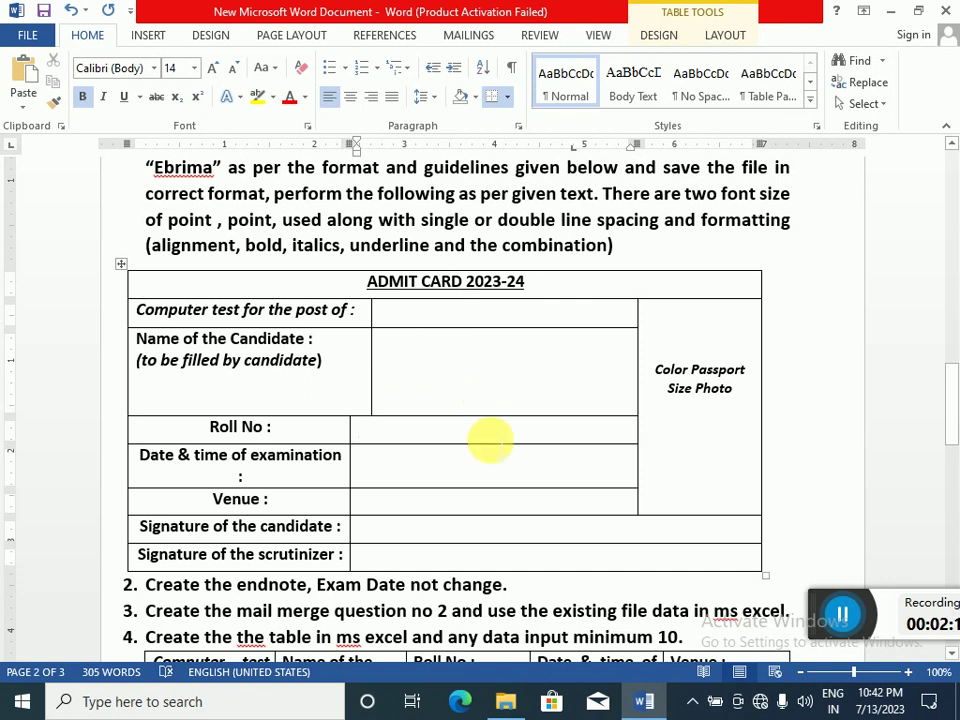
{"action": "scroll", "coordinate": [444, 408], "scroll_direction": "up", "scroll_amount": 1}
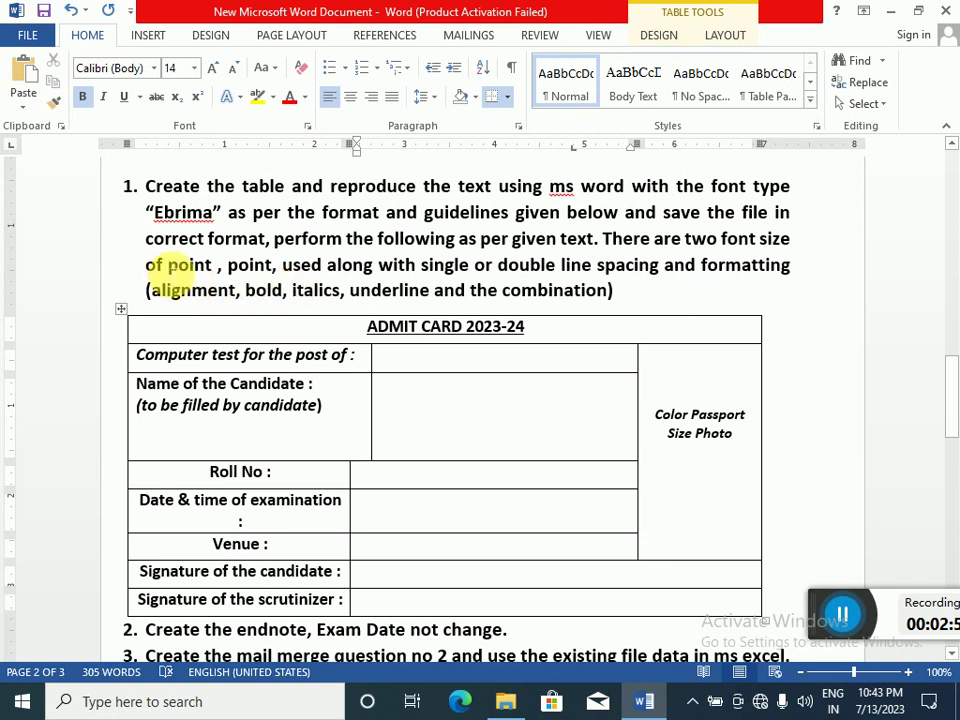
Insert 20 before 'point' and 14 after the comma in question 1
{"action": "left_click", "coordinate": [182, 266]}
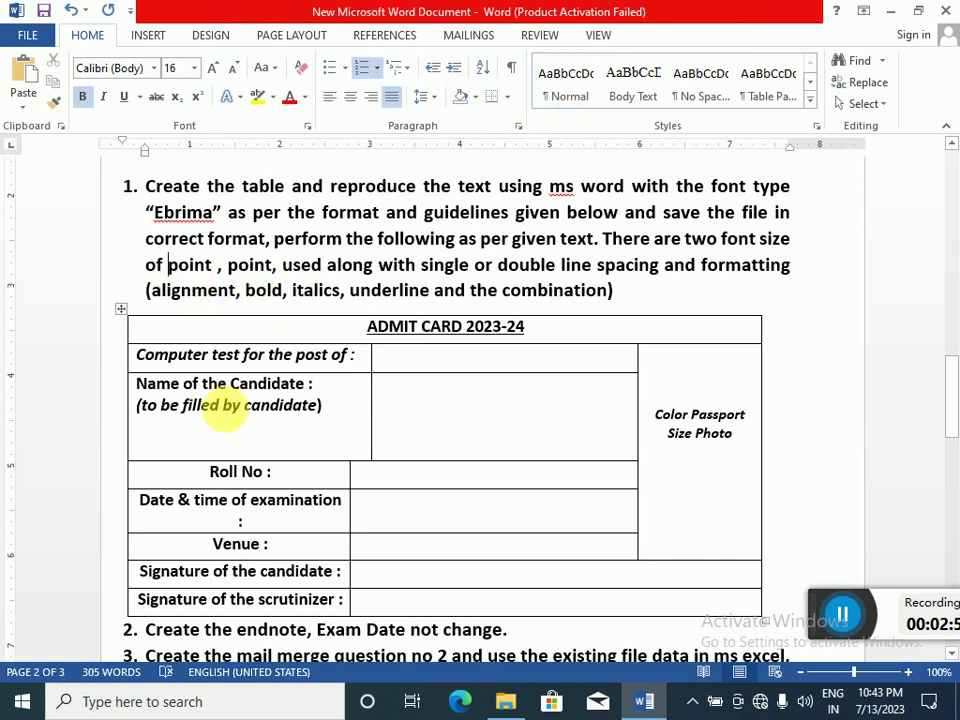
{"action": "type", "text": "20"}
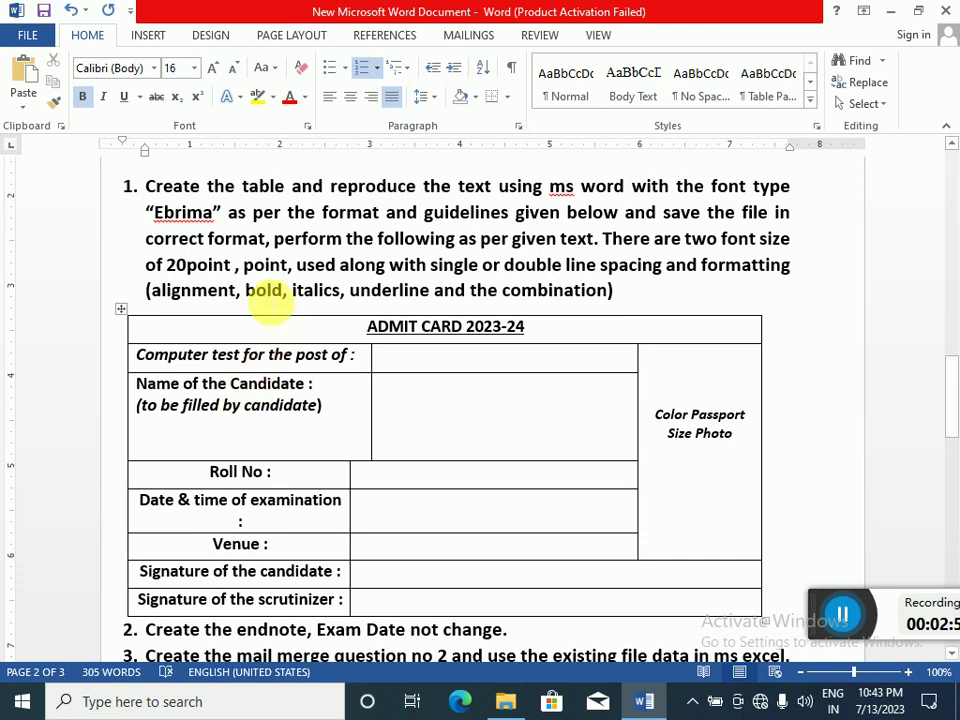
{"action": "left_click", "coordinate": [240, 265]}
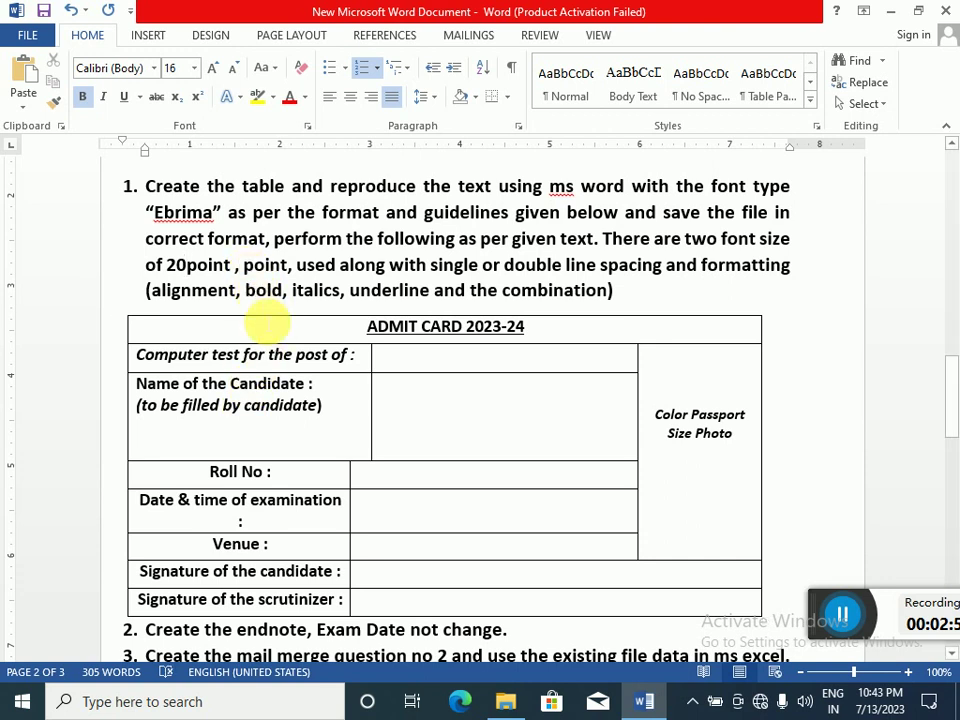
{"action": "type", "text": "14"}
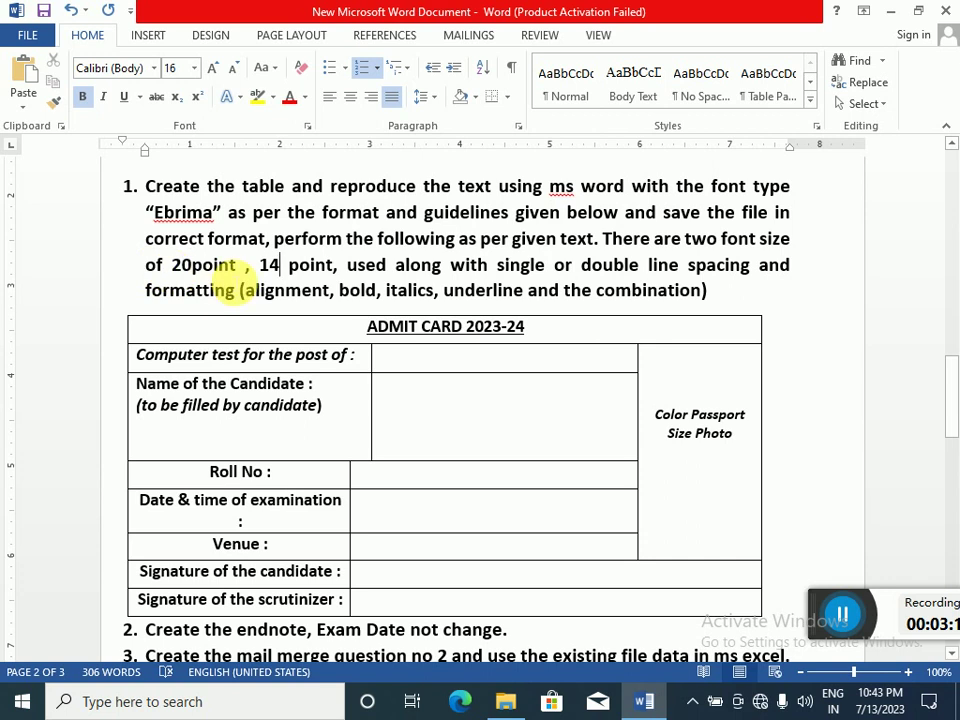
Select the ADMIT CARD 2023-24 heading and grow it to 20 point
{"action": "left_click", "coordinate": [532, 334]}
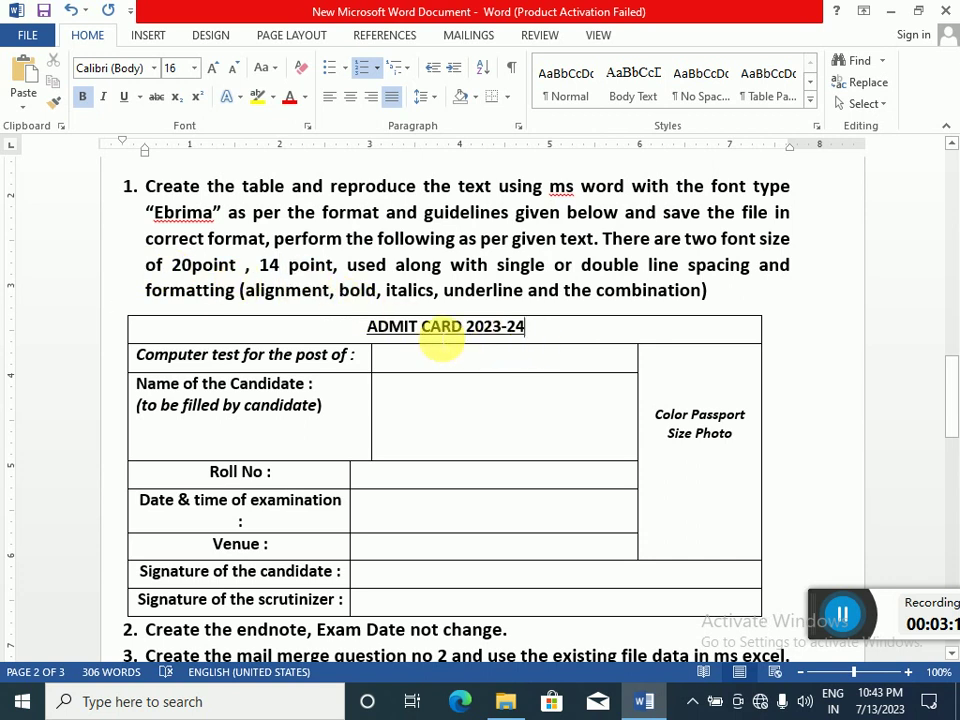
{"action": "left_click_drag", "start_coordinate": [524, 327], "coordinate": [367, 327]}
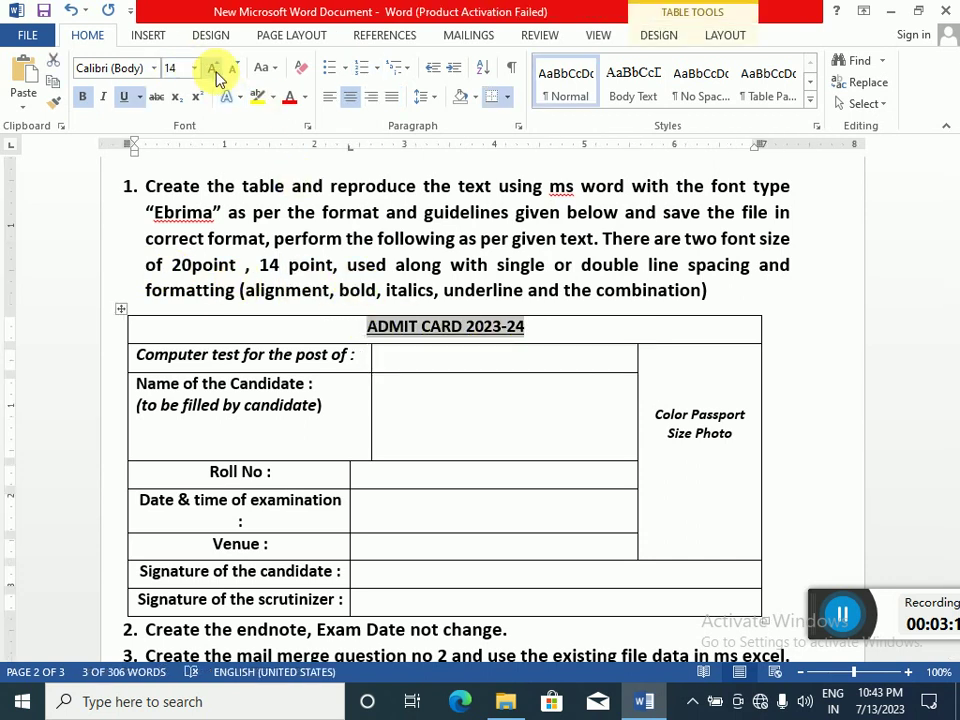
{"action": "left_click", "coordinate": [215, 74]}
{"action": "left_click", "coordinate": [215, 74]}
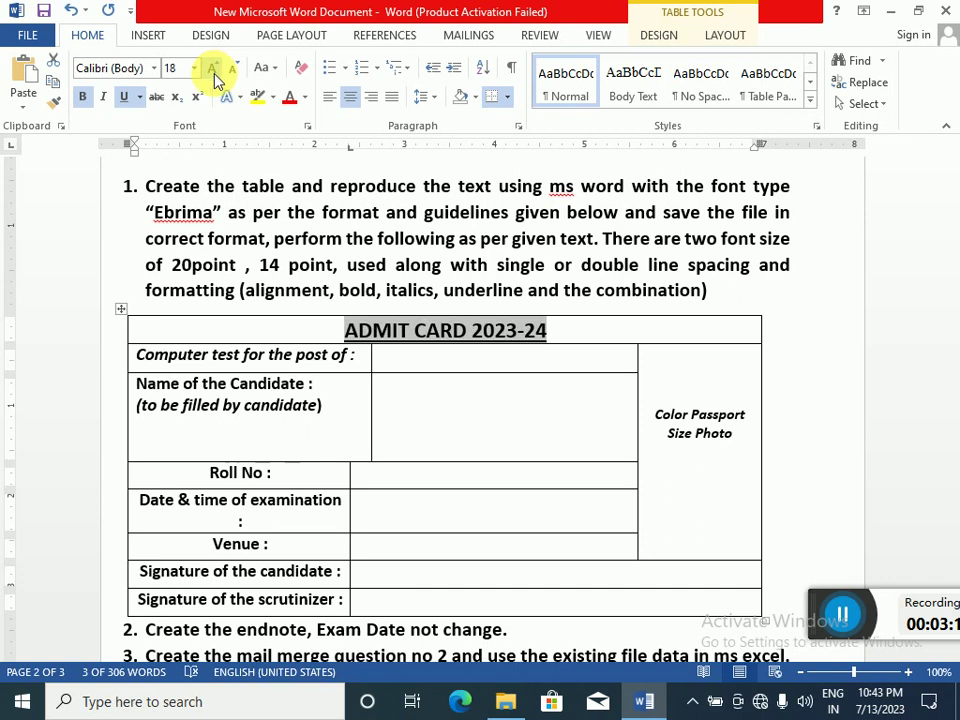
{"action": "left_click", "coordinate": [215, 74]}
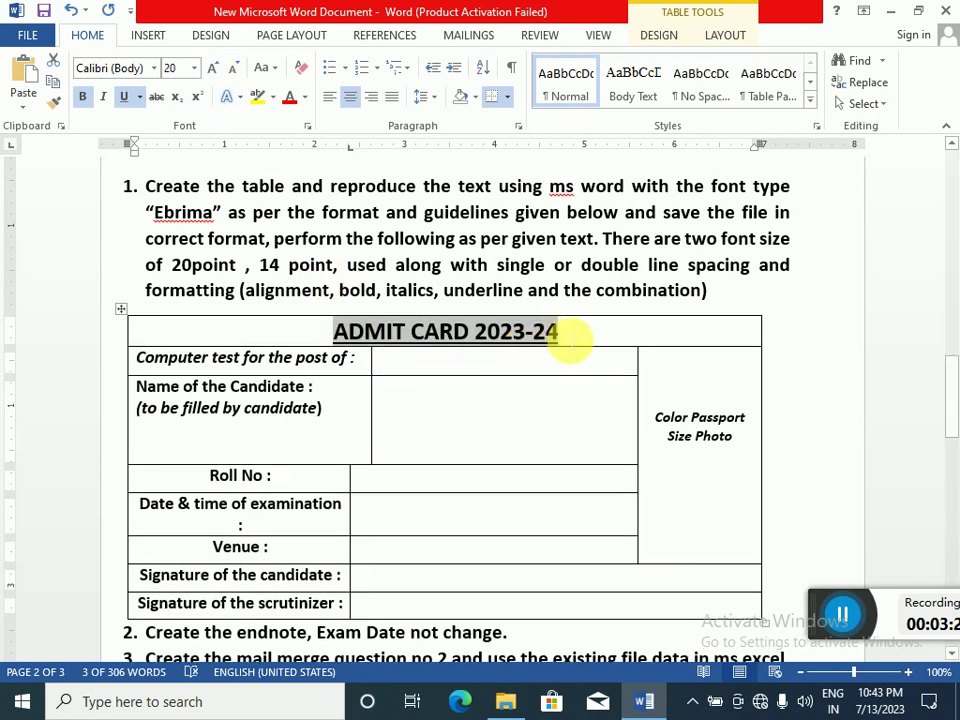
{"action": "left_click", "coordinate": [282, 392]}
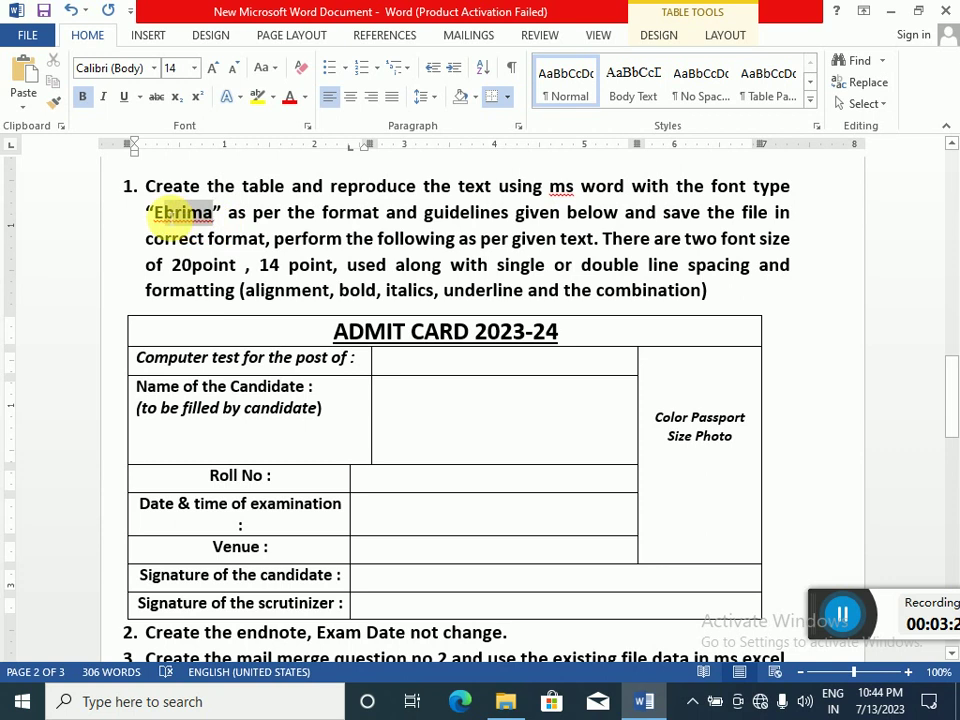
Apply the Ebrima font to the ADMIT CARD 2023-24 heading
{"action": "left_click", "coordinate": [238, 358]}
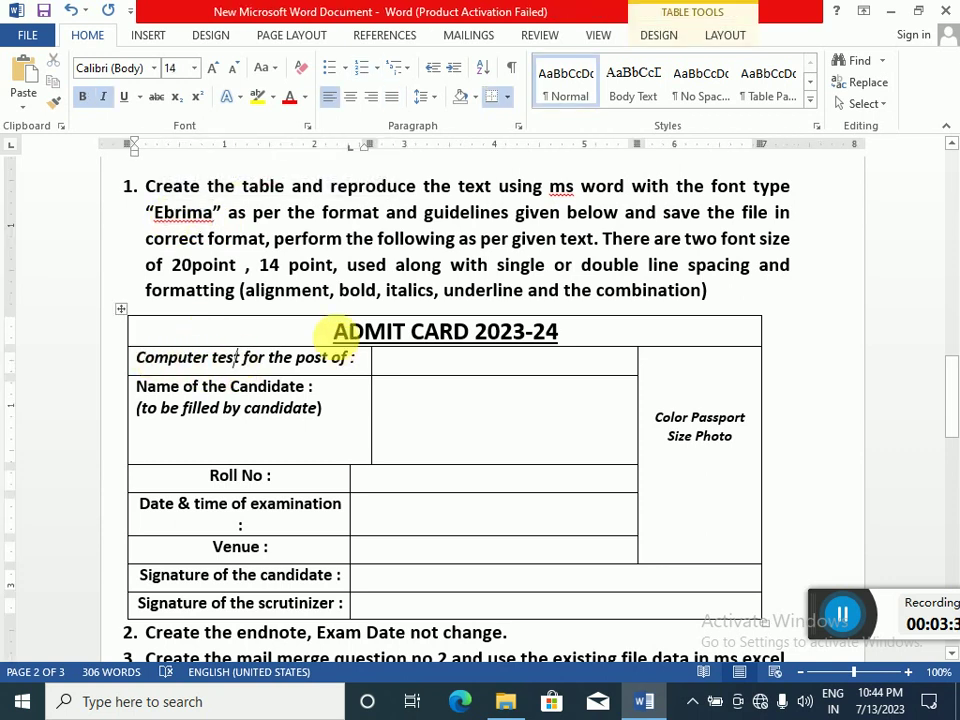
{"action": "left_click_drag", "start_coordinate": [338, 332], "coordinate": [567, 339]}
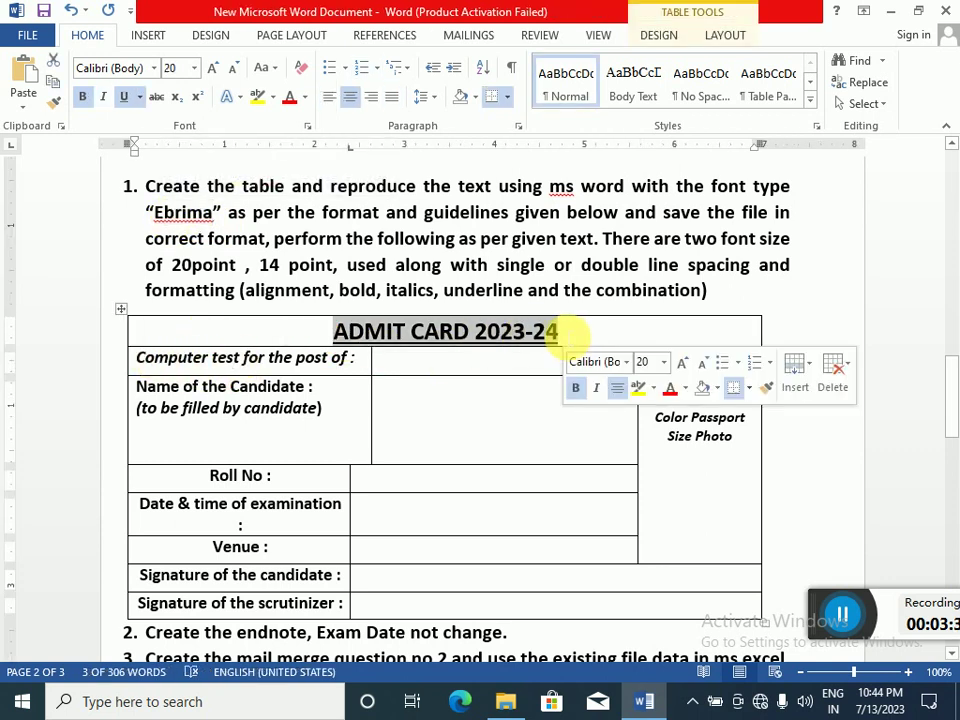
{"action": "left_click", "coordinate": [155, 72]}
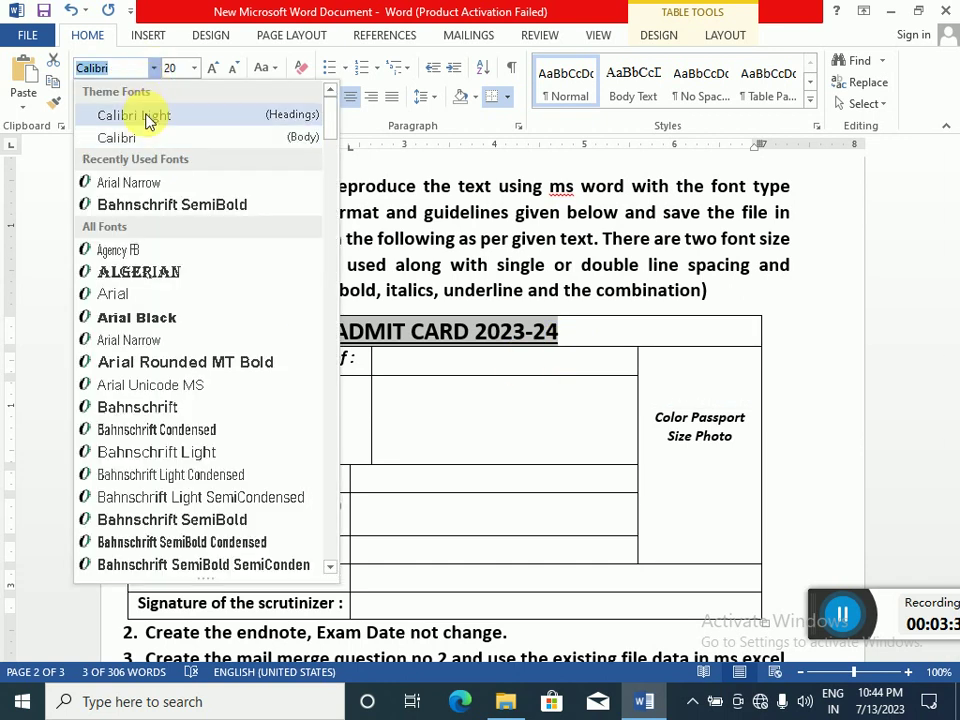
{"action": "type", "text": "Ebrima"}
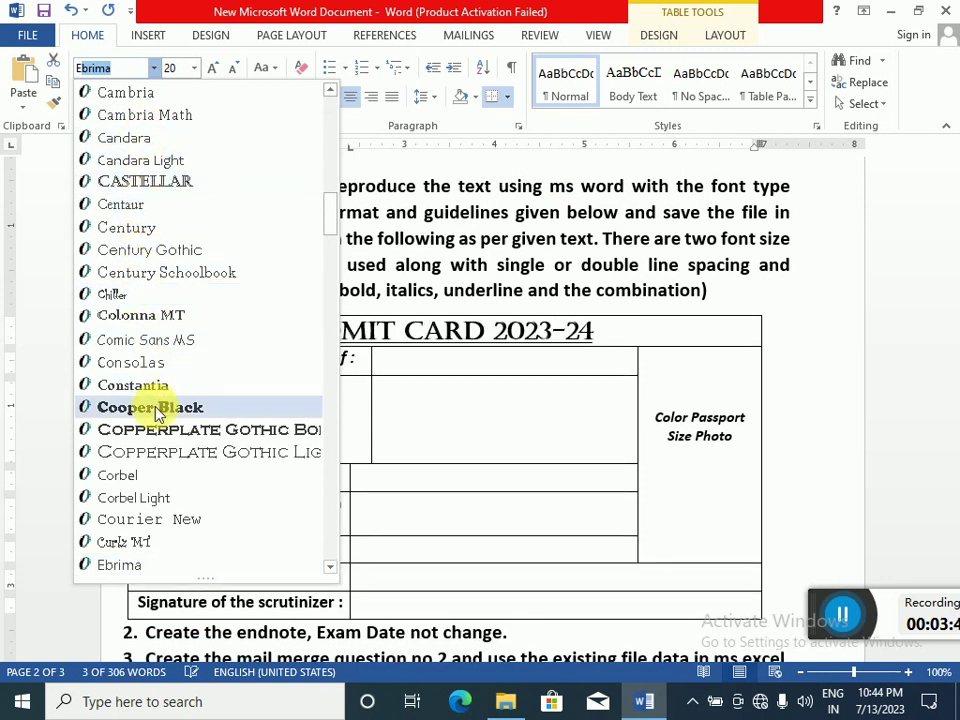
{"action": "left_click", "coordinate": [126, 566]}
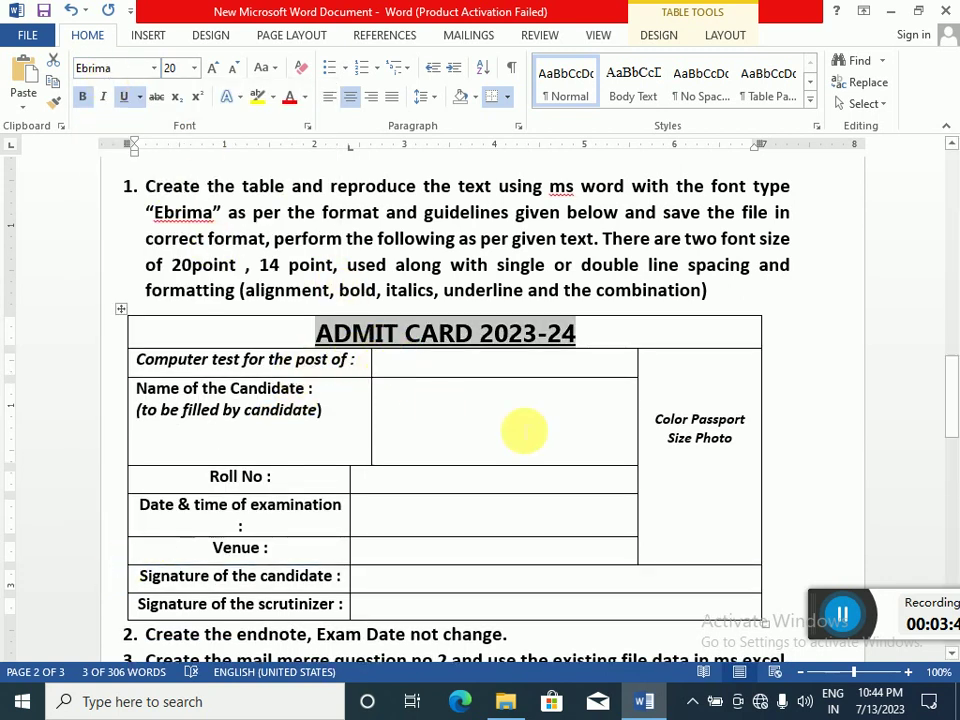
{"action": "left_click", "coordinate": [594, 418]}
{"action": "left_click", "coordinate": [428, 337]}
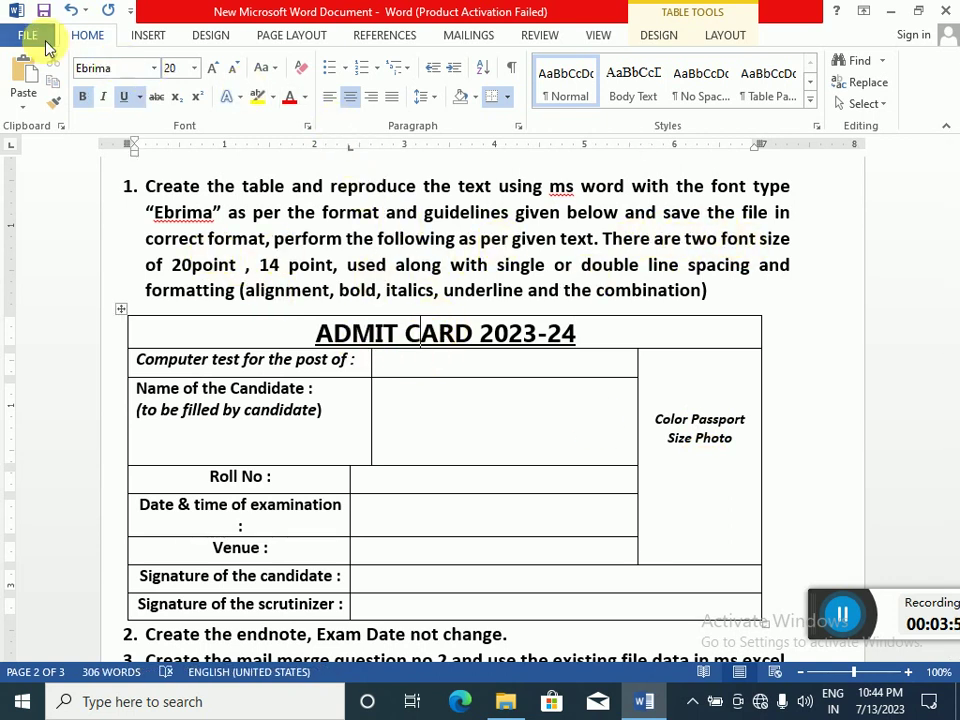
Save the admit-card document from the File view
{"action": "left_click", "coordinate": [44, 38]}
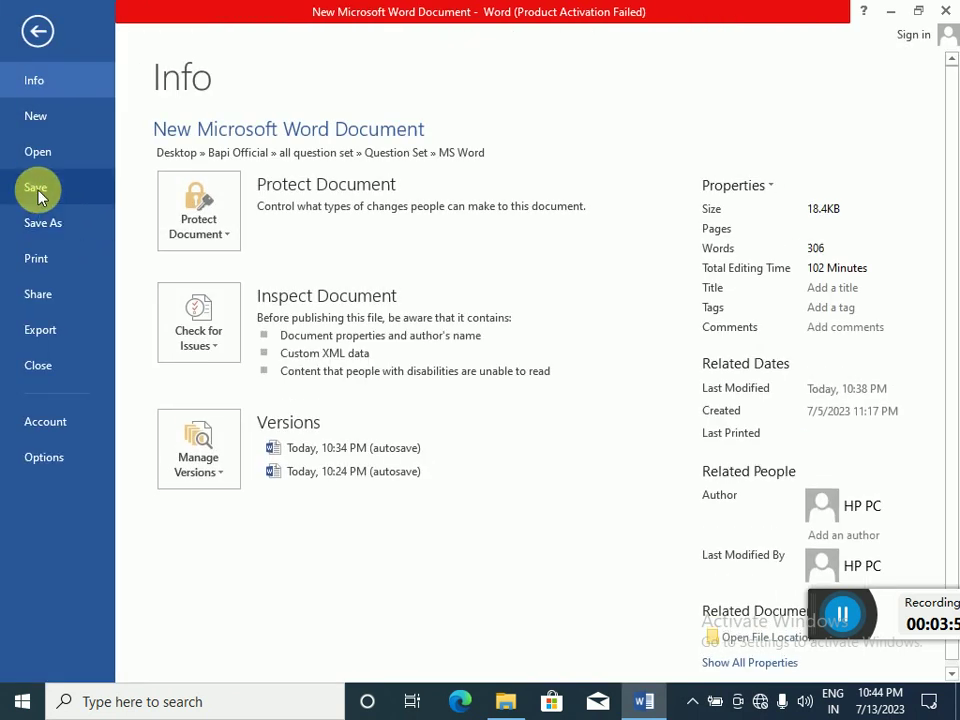
{"action": "left_click", "coordinate": [39, 187]}
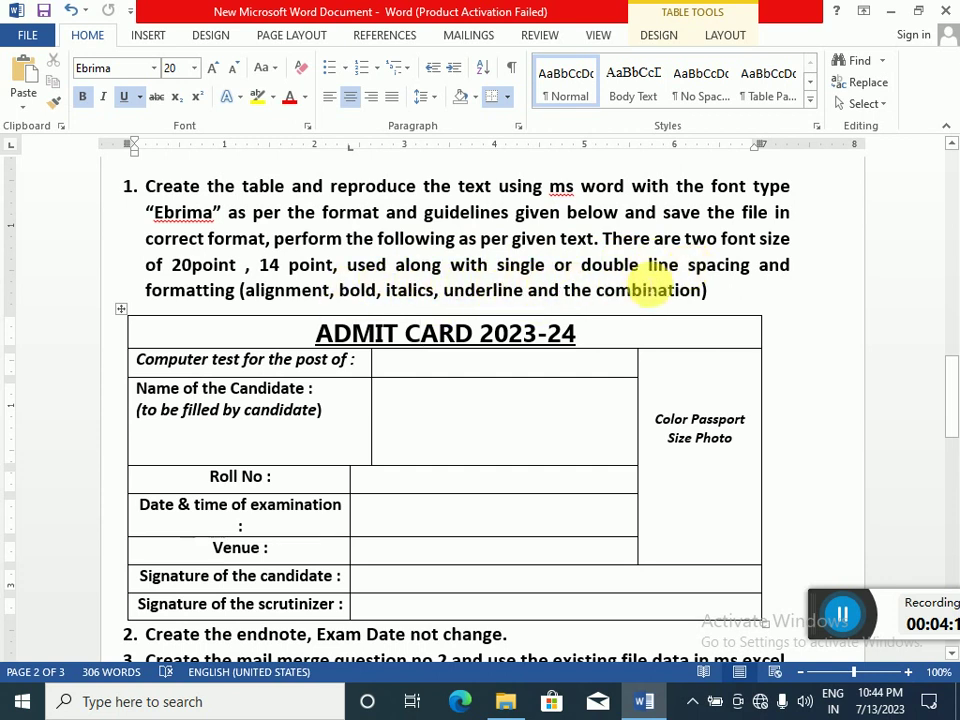
Set Double line spacing on the Name of the Candidate label in the Paragraph dialog
{"action": "scroll", "coordinate": [463, 392], "scroll_direction": "down", "scroll_amount": 2}
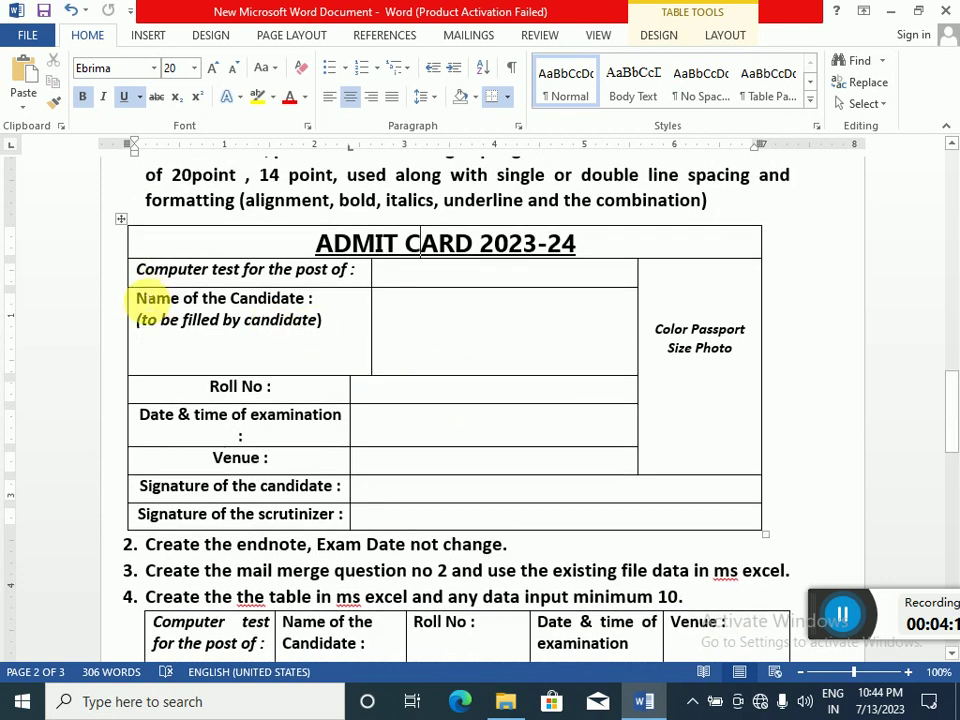
{"action": "left_click_drag", "start_coordinate": [140, 298], "coordinate": [321, 319]}
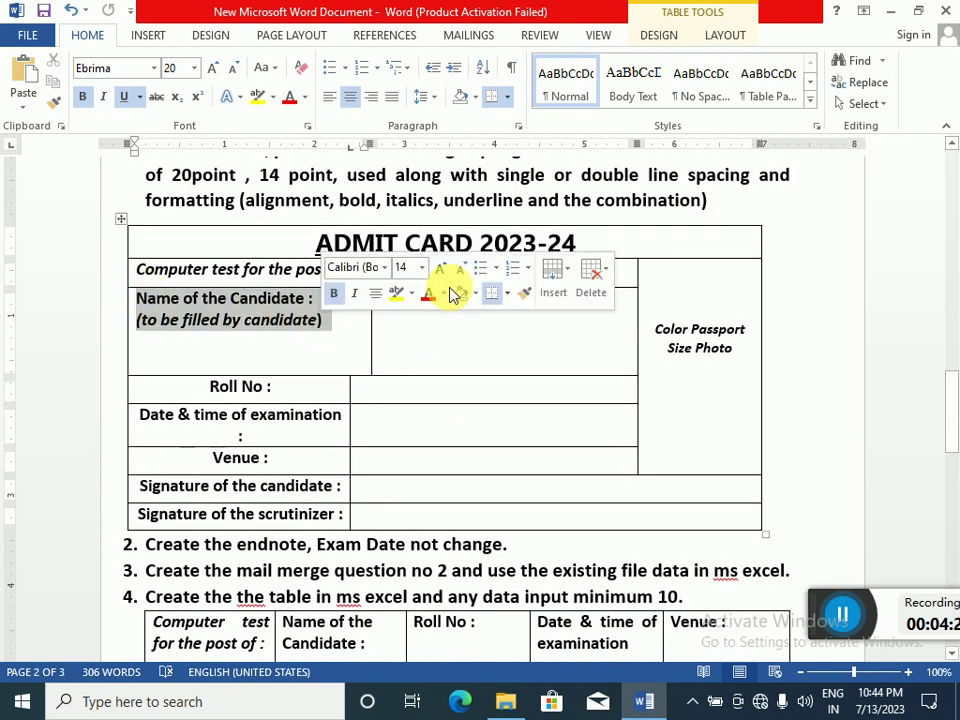
{"action": "left_click", "coordinate": [517, 127]}
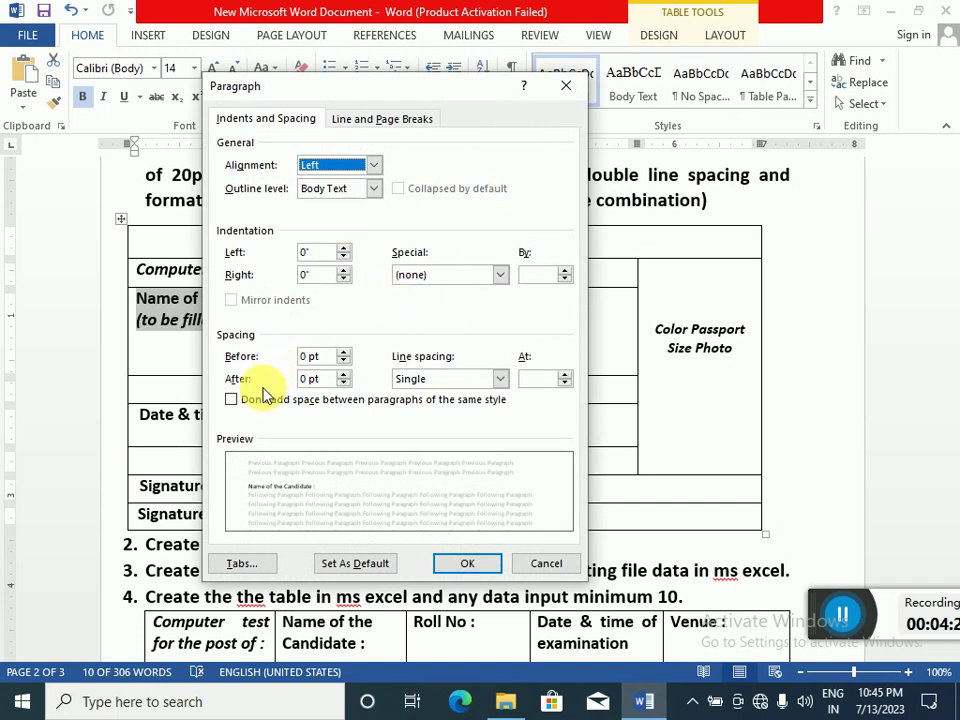
{"action": "left_click", "coordinate": [500, 385]}
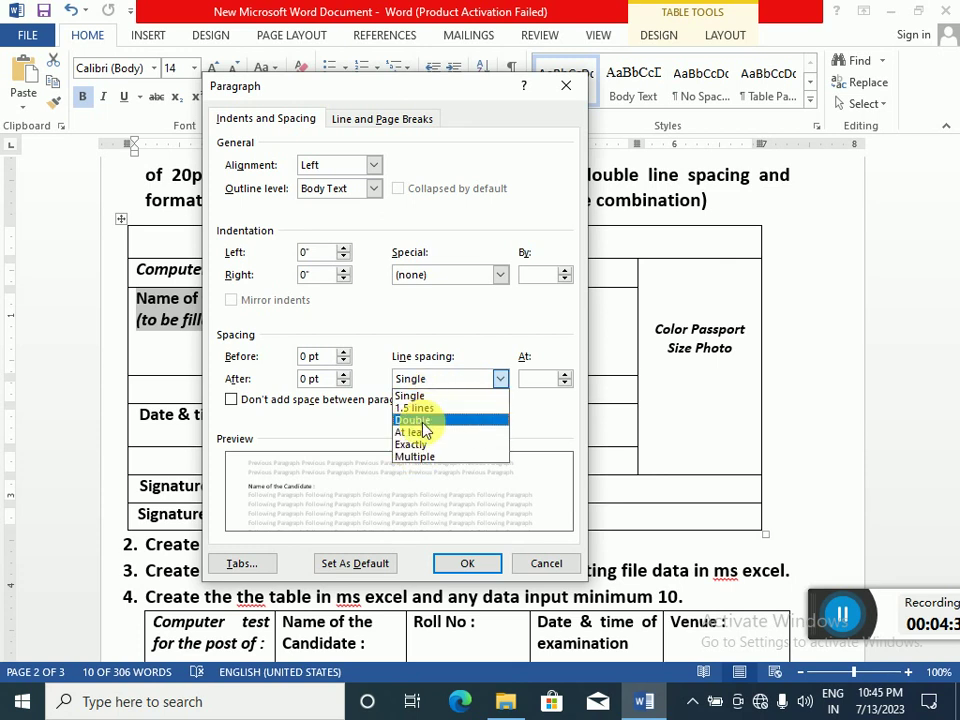
{"action": "left_click", "coordinate": [420, 421]}
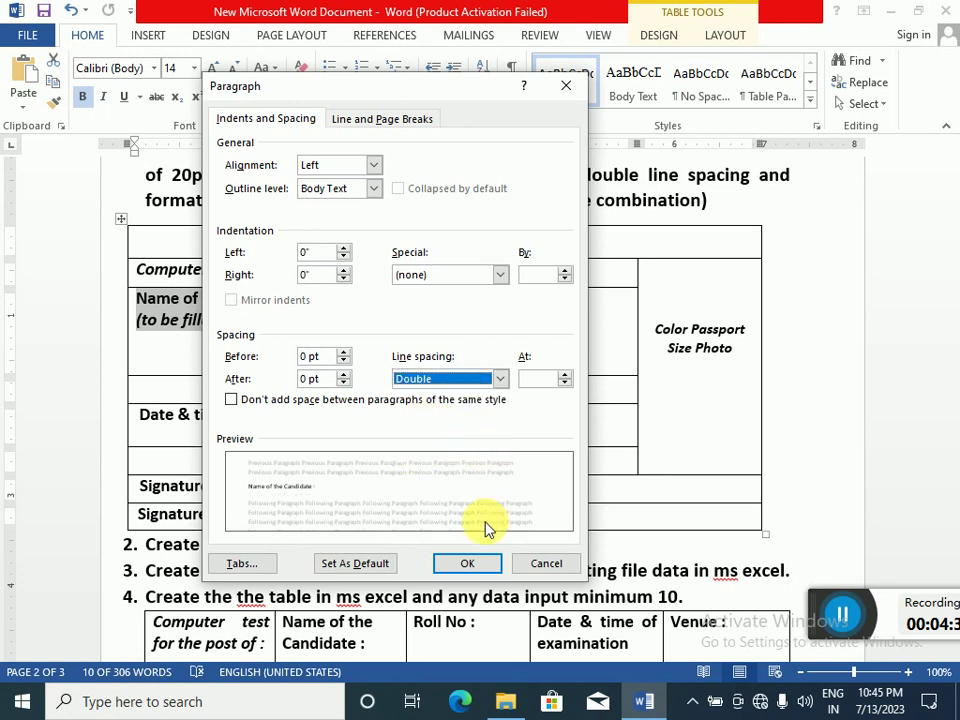
{"action": "left_click", "coordinate": [466, 565]}
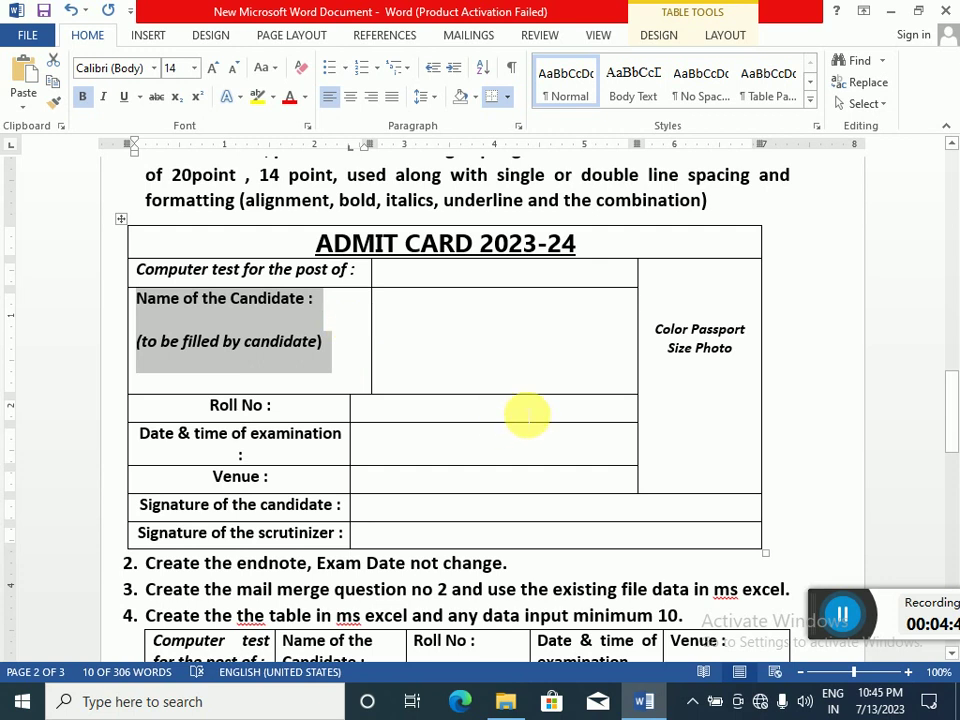
{"action": "scroll", "coordinate": [527, 415], "scroll_direction": "up", "scroll_amount": 1}
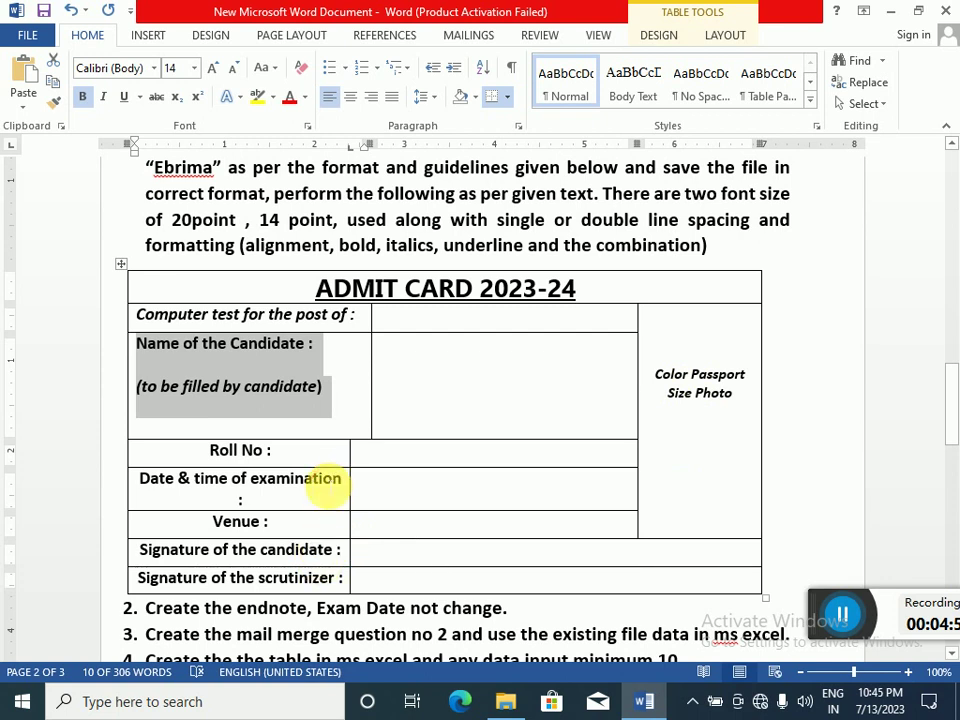
Push the Color Passport Size Photo label down one line
{"action": "left_click", "coordinate": [325, 485]}
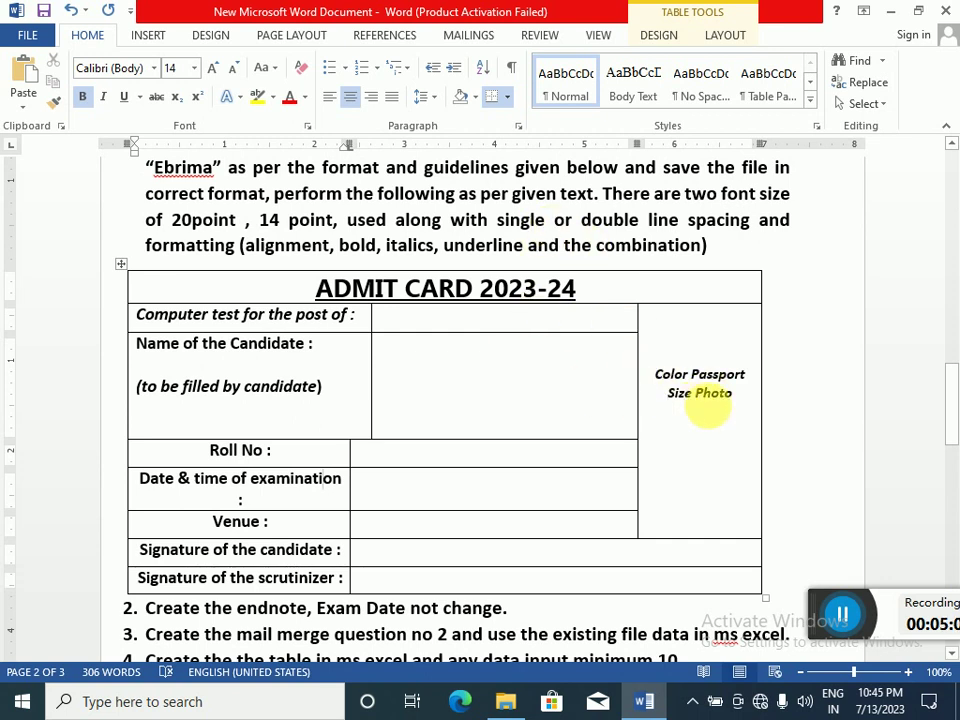
{"action": "left_click", "coordinate": [653, 375]}
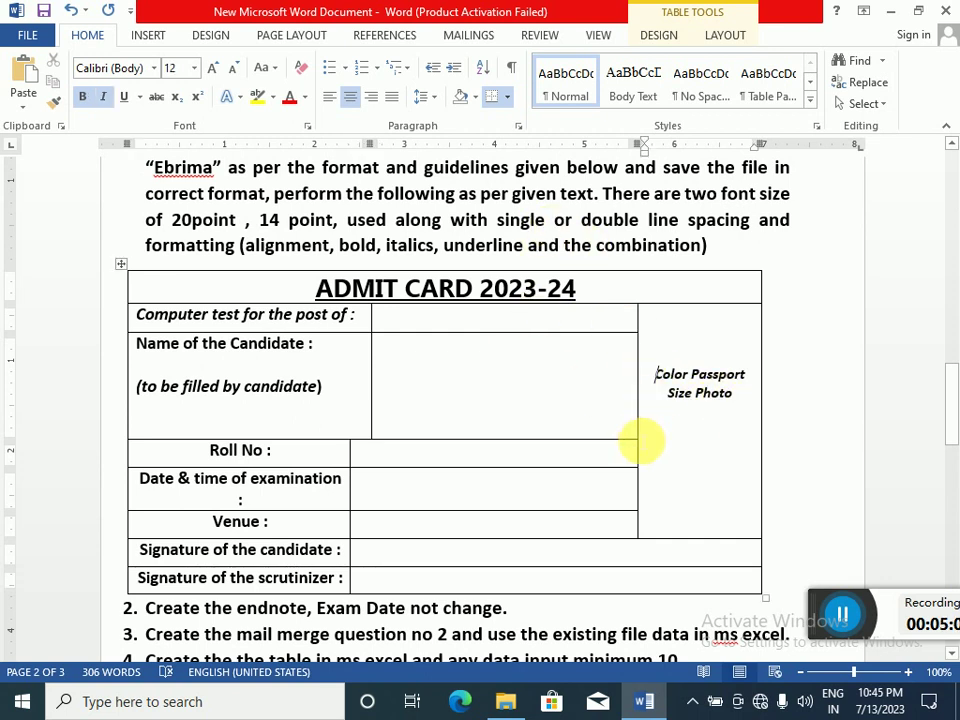
{"action": "key", "text": "Return"}
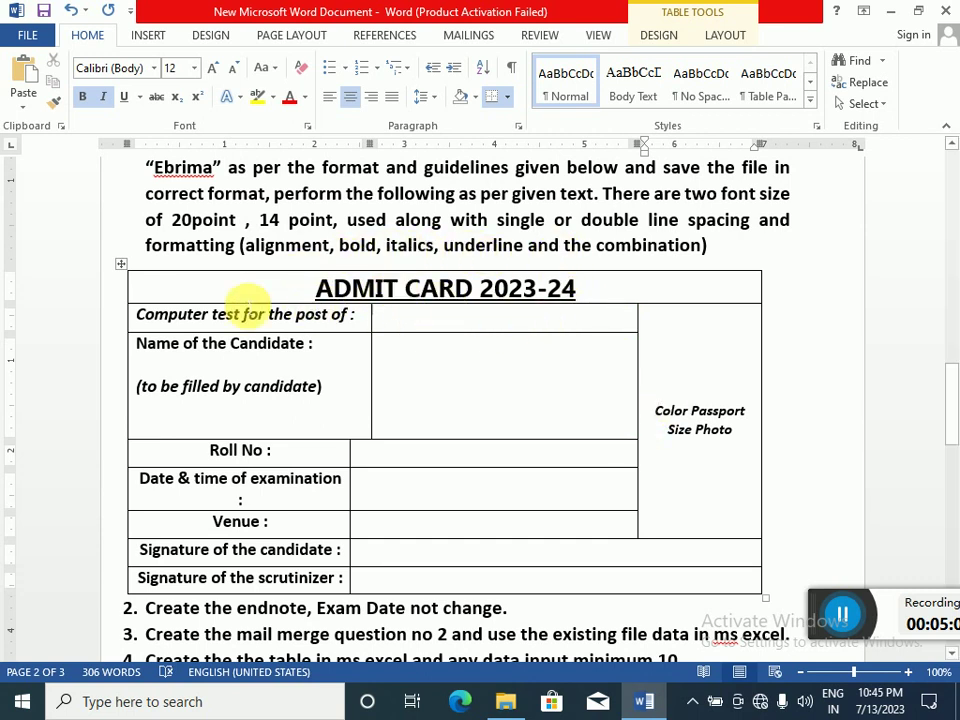
Drag the ADMIT CARD heading row's lower border down to make it slightly taller
{"action": "left_click_drag", "start_coordinate": [146, 303], "coordinate": [146, 311]}
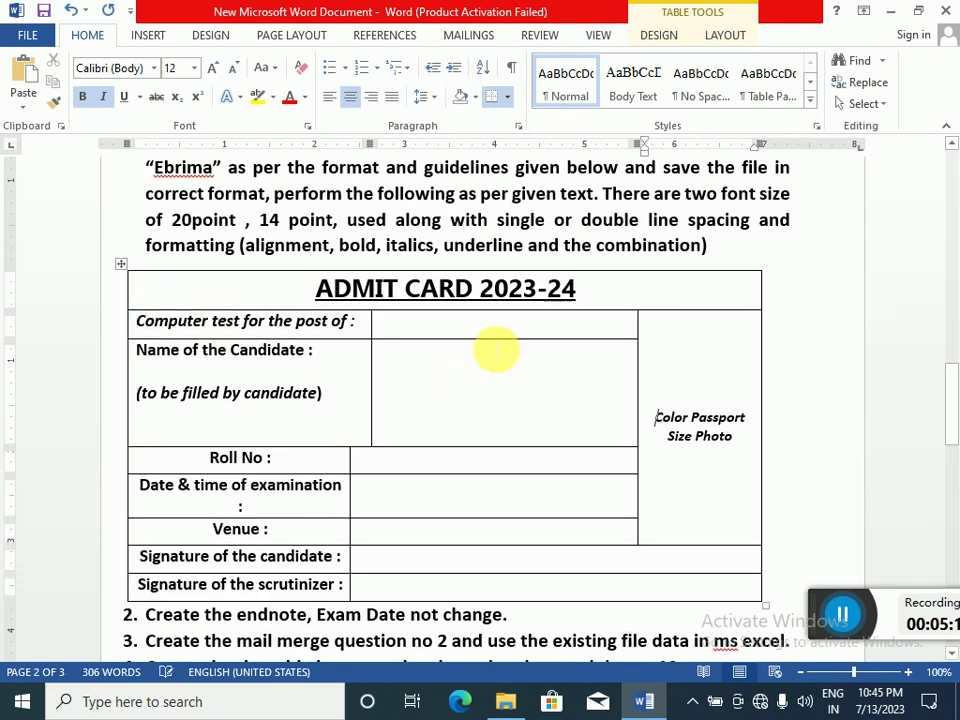
{"action": "left_click", "coordinate": [469, 328]}
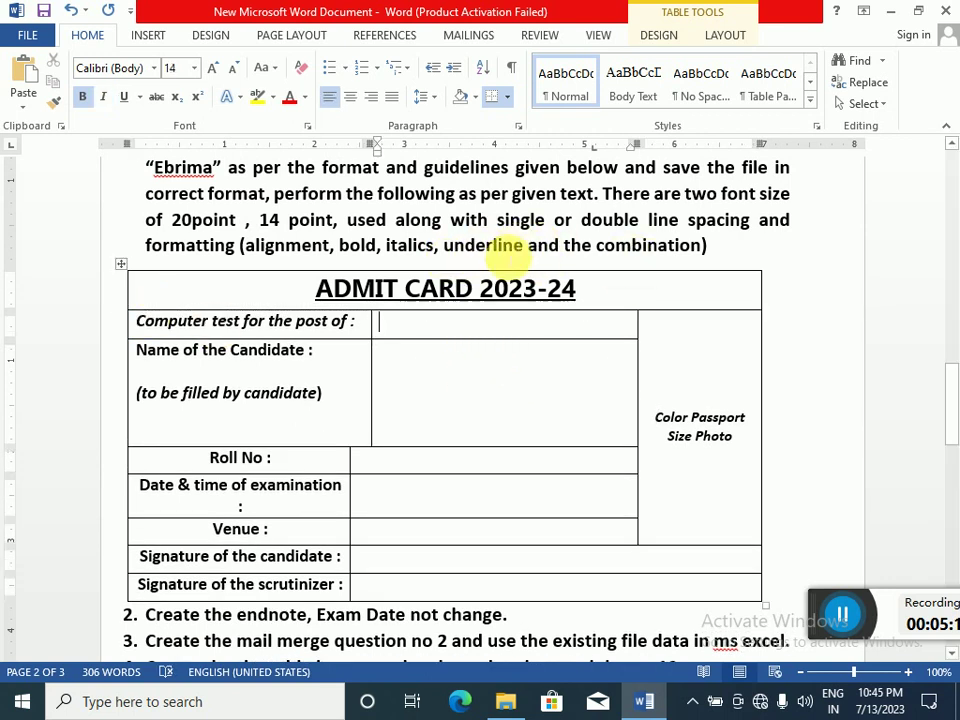
{"action": "scroll", "coordinate": [489, 334], "scroll_direction": "up", "scroll_amount": 2}
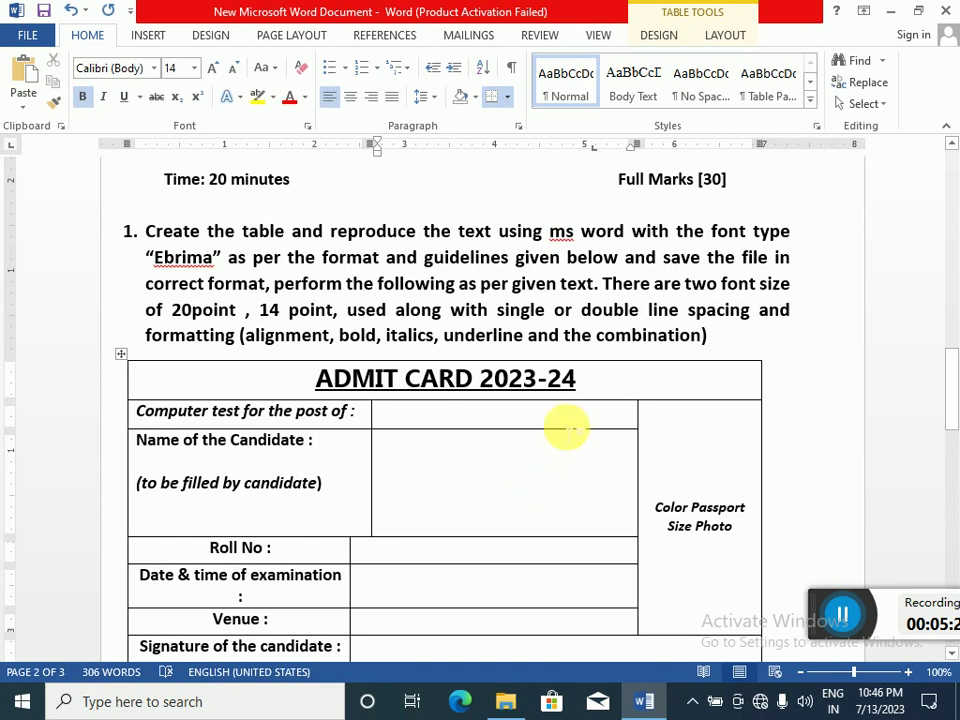
{"action": "scroll", "coordinate": [561, 402], "scroll_direction": "down", "scroll_amount": 3}
{"action": "scroll", "coordinate": [560, 412], "scroll_direction": "down", "scroll_amount": 3}
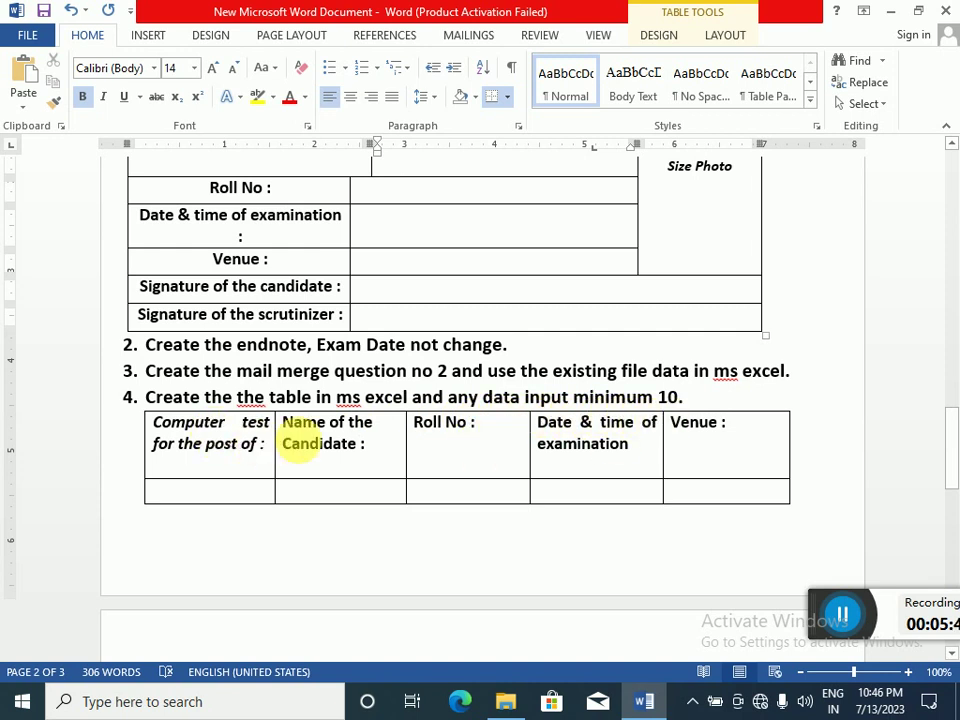
{"action": "scroll", "coordinate": [300, 440], "scroll_direction": "up", "scroll_amount": 5}
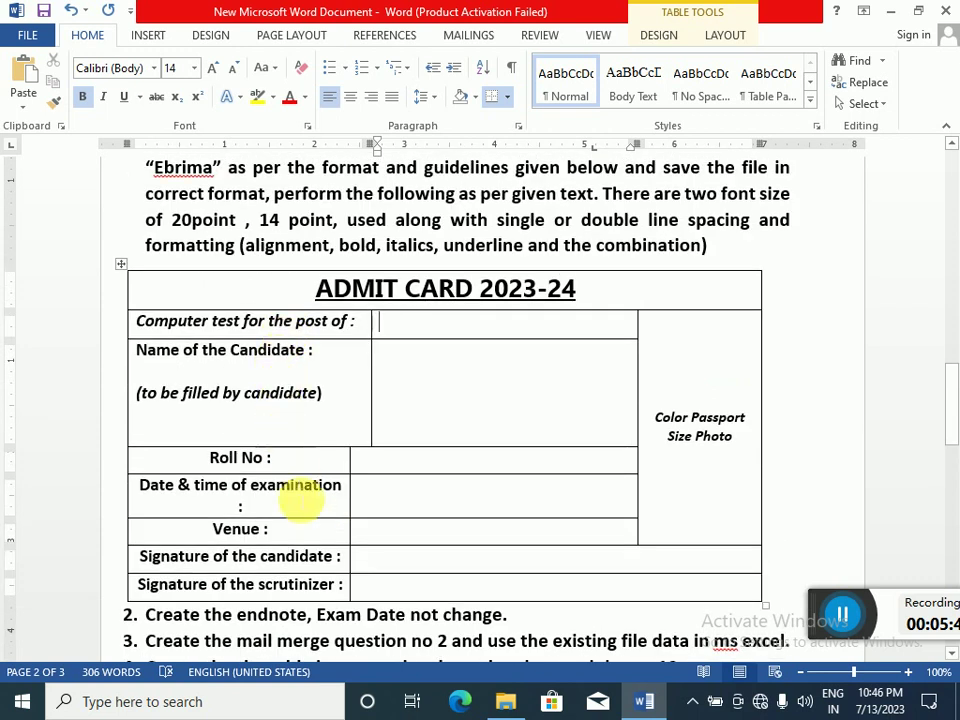
{"action": "scroll", "coordinate": [300, 500], "scroll_direction": "down", "scroll_amount": 3}
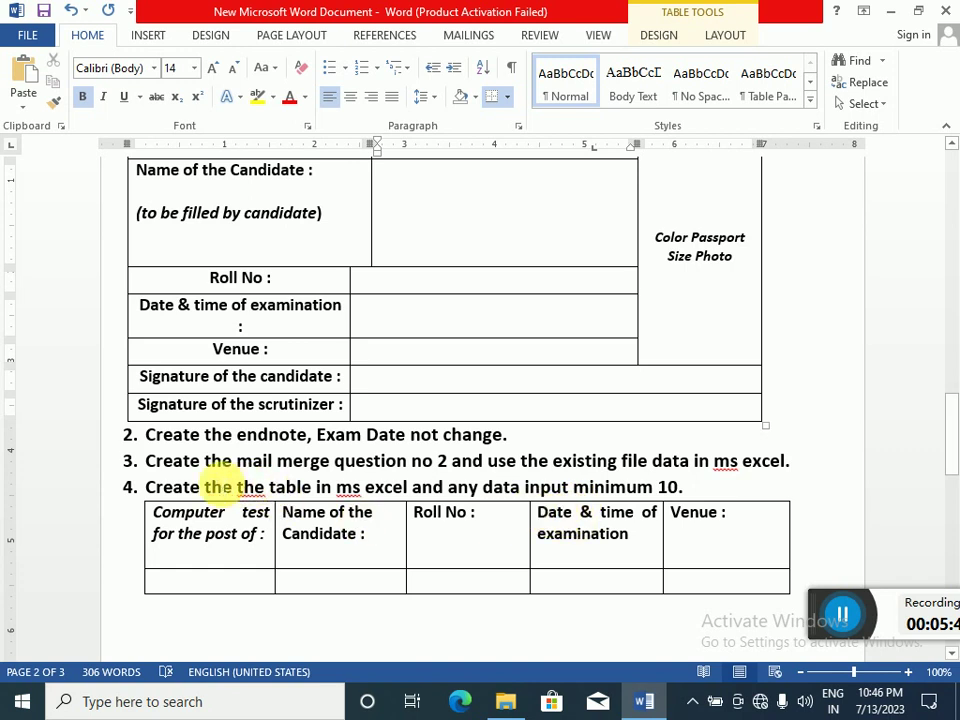
Minimize Word and open the UUUU workbook from the desktop
{"action": "left_click", "coordinate": [890, 12]}
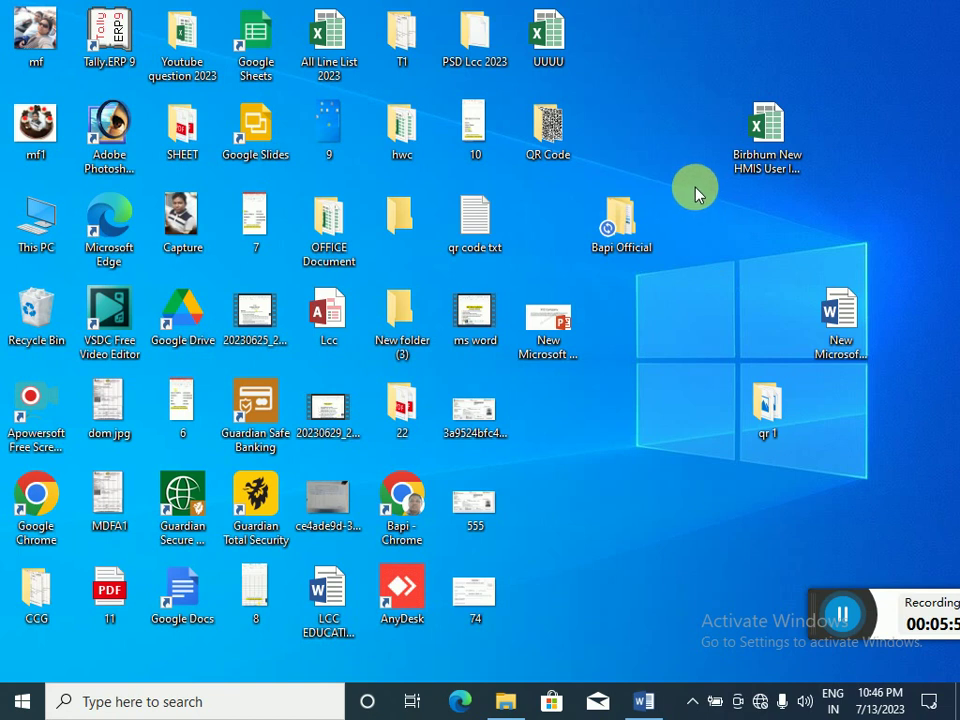
{"action": "double_click", "coordinate": [567, 72]}
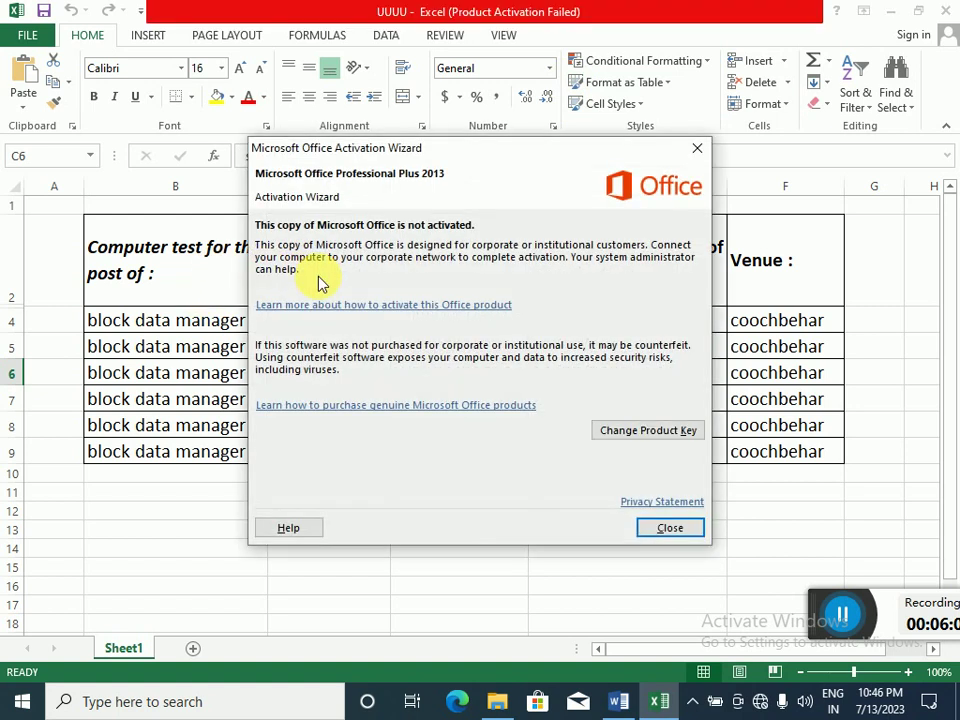
Close the Office Activation Wizard to reveal the UUUU candidate list
{"action": "left_click", "coordinate": [670, 528]}
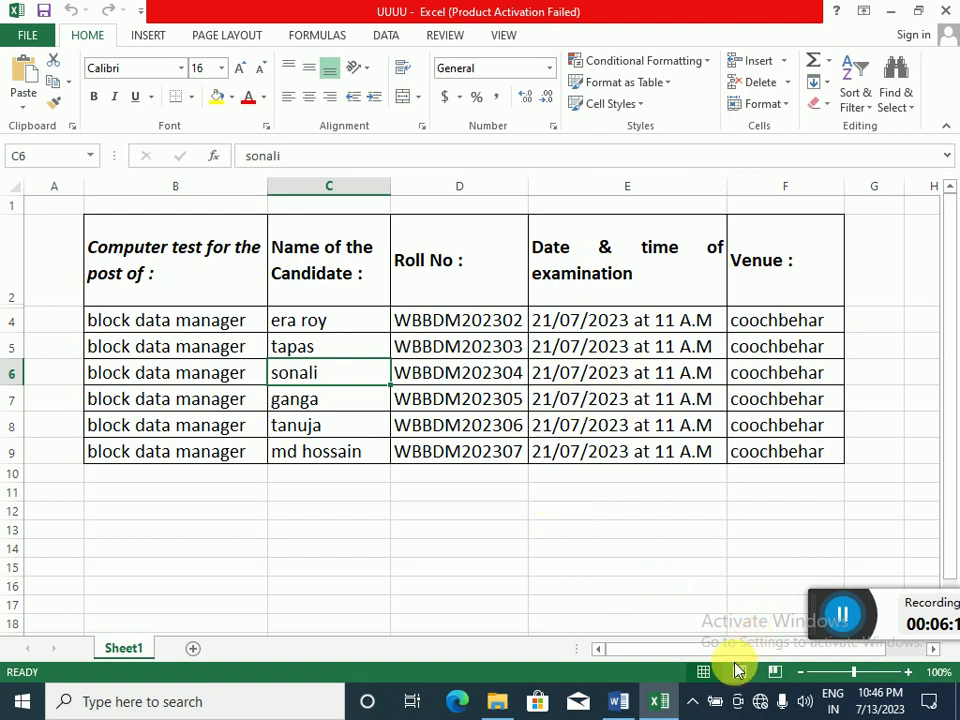
{"action": "left_click", "coordinate": [621, 700]}
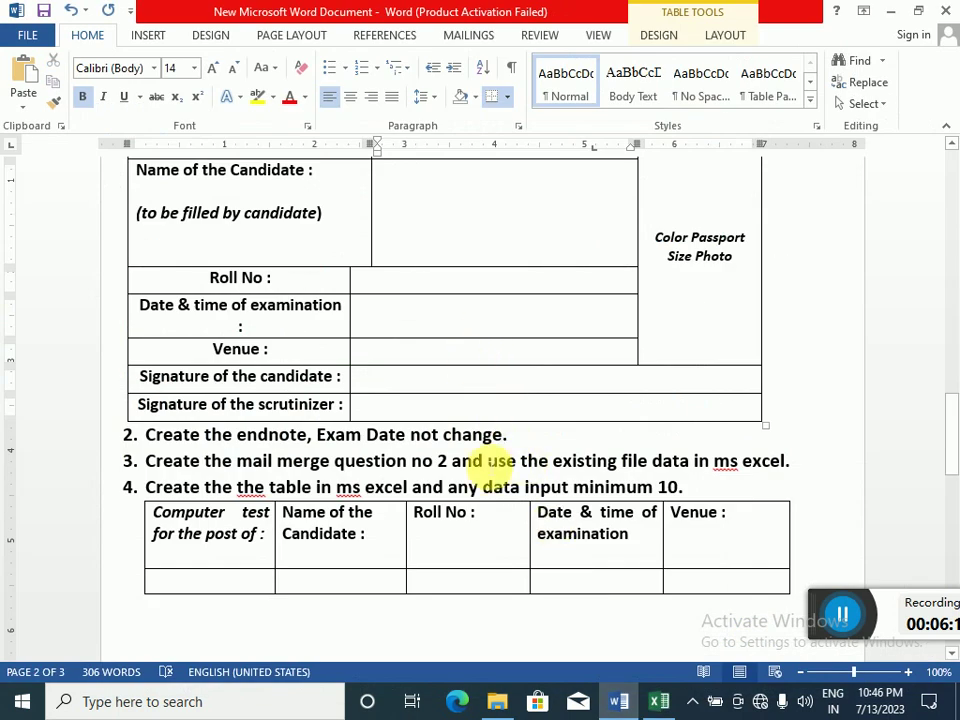
{"action": "left_click", "coordinate": [541, 440]}
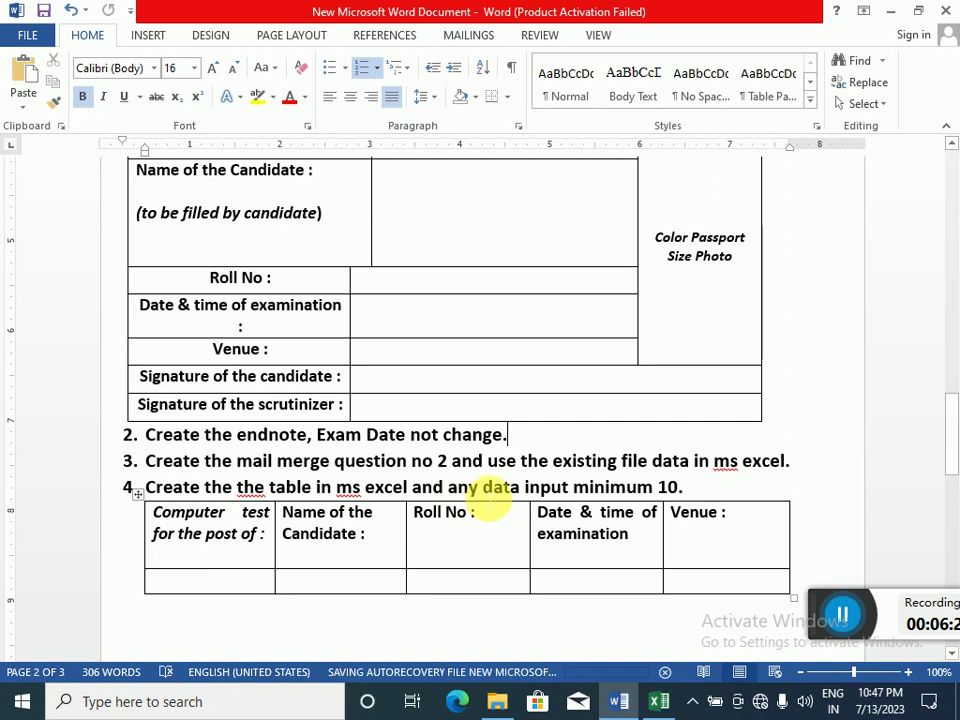
{"action": "scroll", "coordinate": [490, 505], "scroll_direction": "up", "scroll_amount": 3}
{"action": "scroll", "coordinate": [476, 360], "scroll_direction": "down", "scroll_amount": 3}
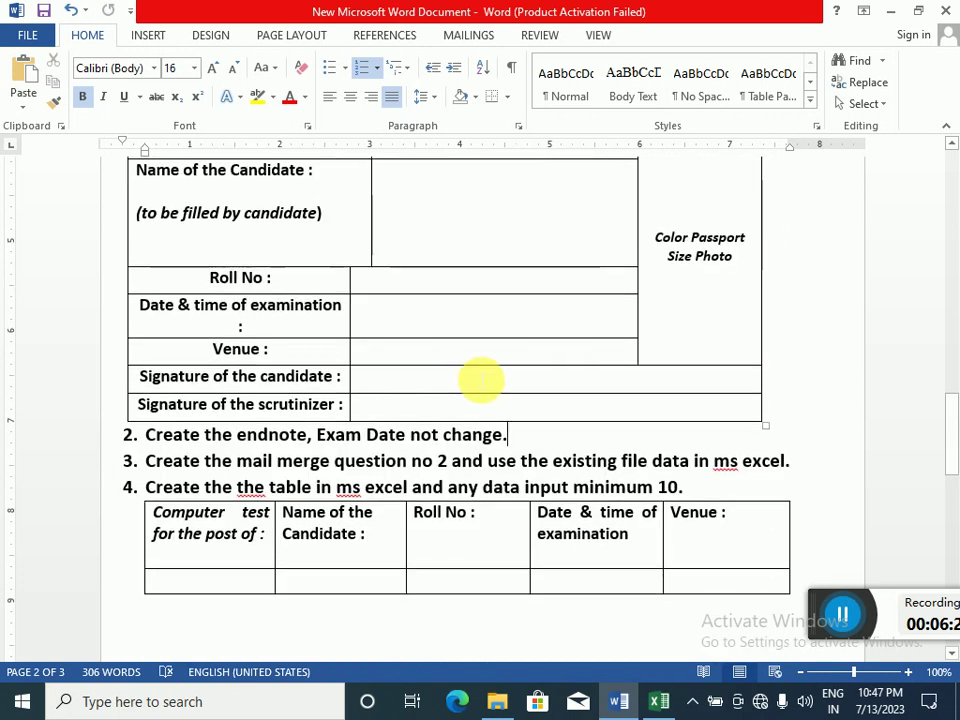
{"action": "scroll", "coordinate": [481, 379], "scroll_direction": "down", "scroll_amount": 1}
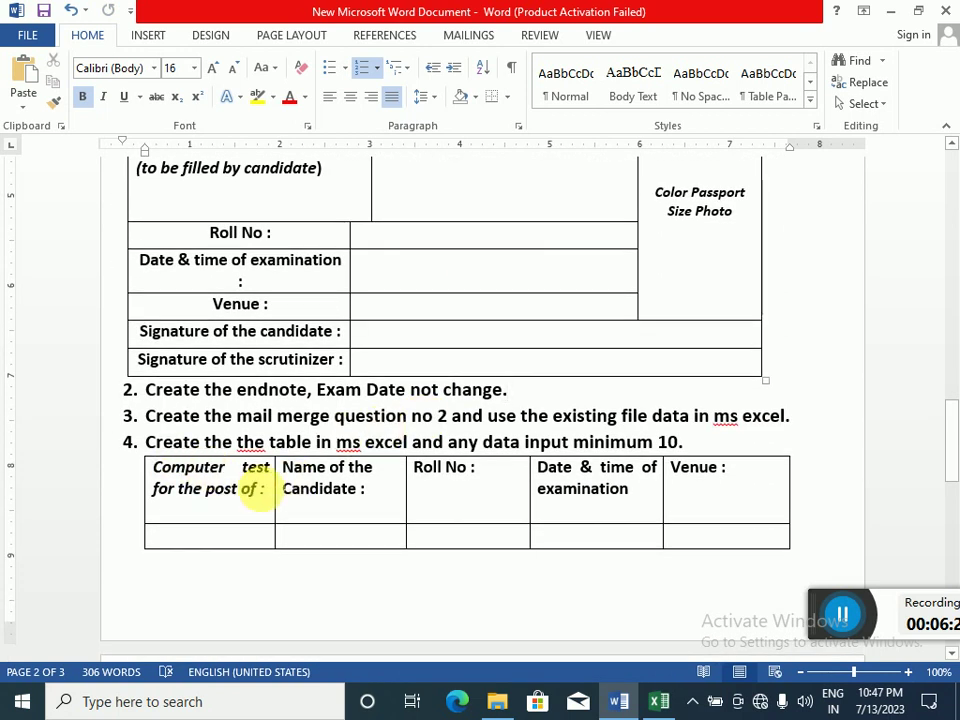
{"action": "scroll", "coordinate": [255, 490], "scroll_direction": "up", "scroll_amount": 5}
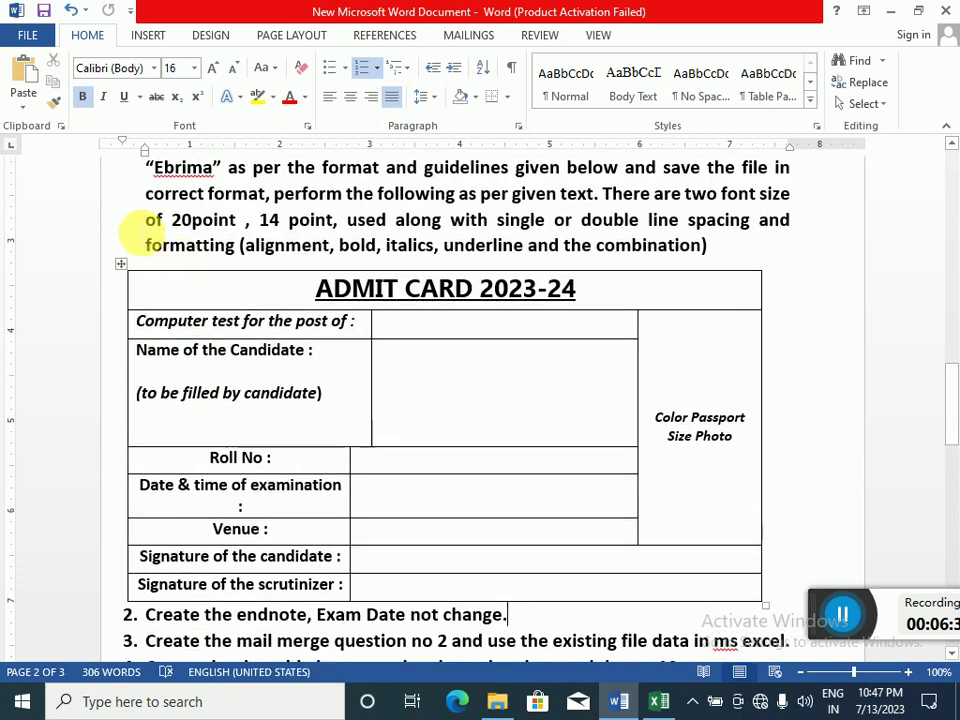
{"action": "scroll", "coordinate": [160, 242], "scroll_direction": "up", "scroll_amount": 2}
{"action": "scroll", "coordinate": [218, 415], "scroll_direction": "down", "scroll_amount": 4}
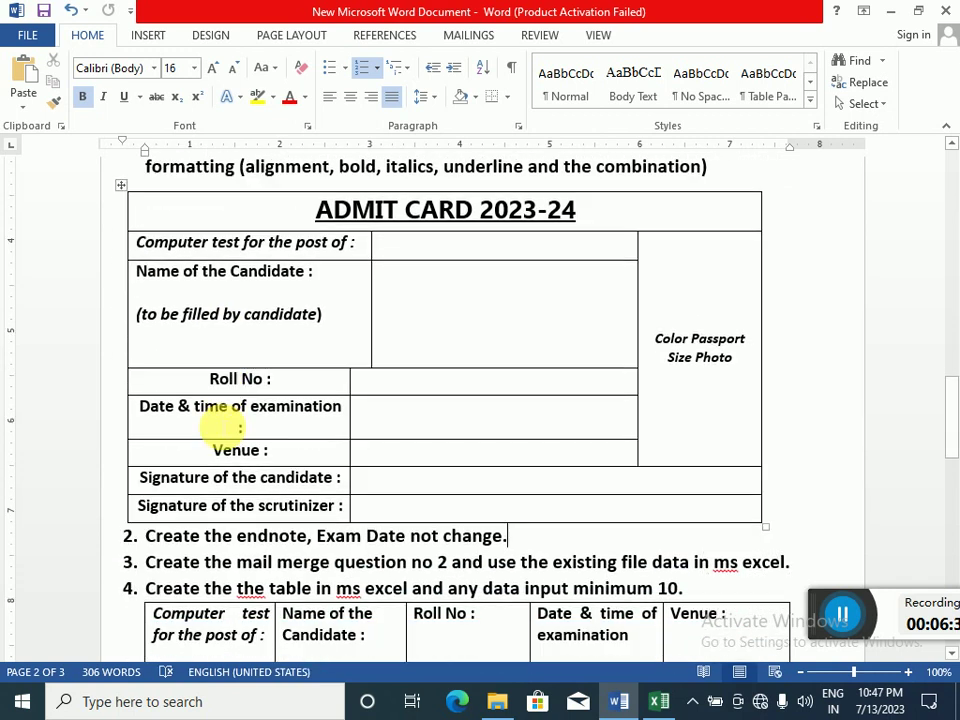
{"action": "scroll", "coordinate": [222, 428], "scroll_direction": "down", "scroll_amount": 1}
{"action": "scroll", "coordinate": [321, 396], "scroll_direction": "down", "scroll_amount": 2}
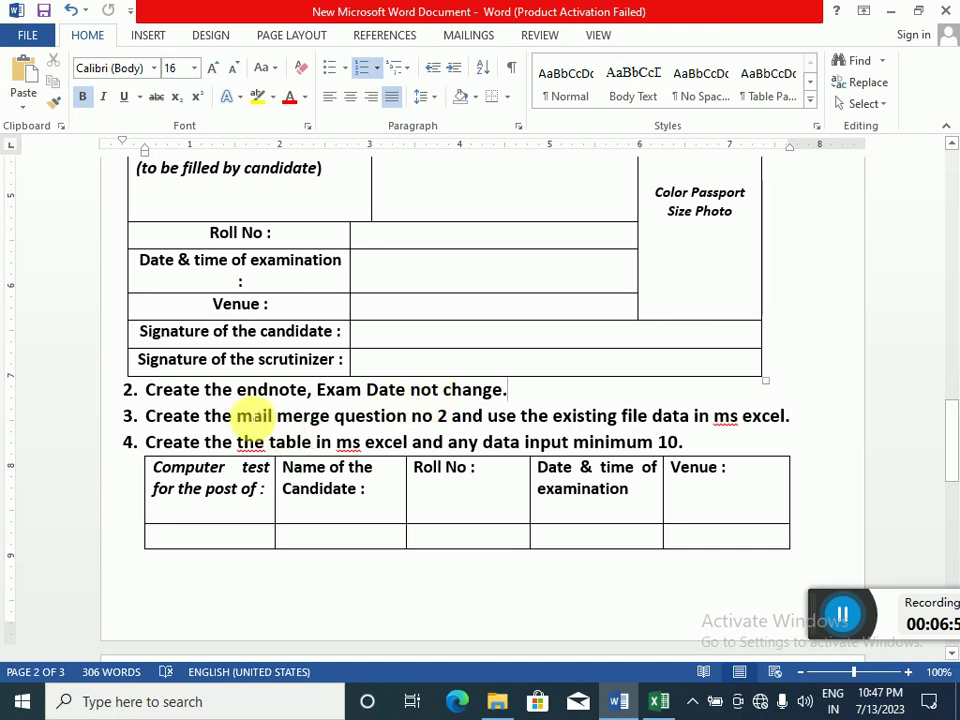
{"action": "scroll", "coordinate": [248, 440], "scroll_direction": "up", "scroll_amount": 3}
{"action": "scroll", "coordinate": [222, 282], "scroll_direction": "down", "scroll_amount": 2}
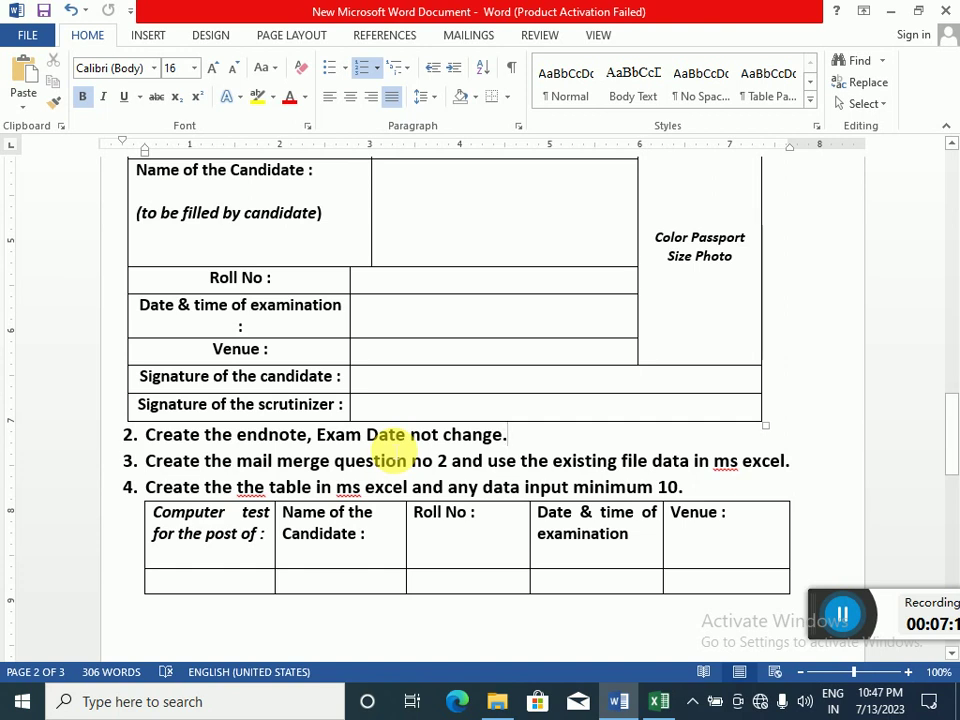
{"action": "scroll", "coordinate": [294, 283], "scroll_direction": "up", "scroll_amount": 3}
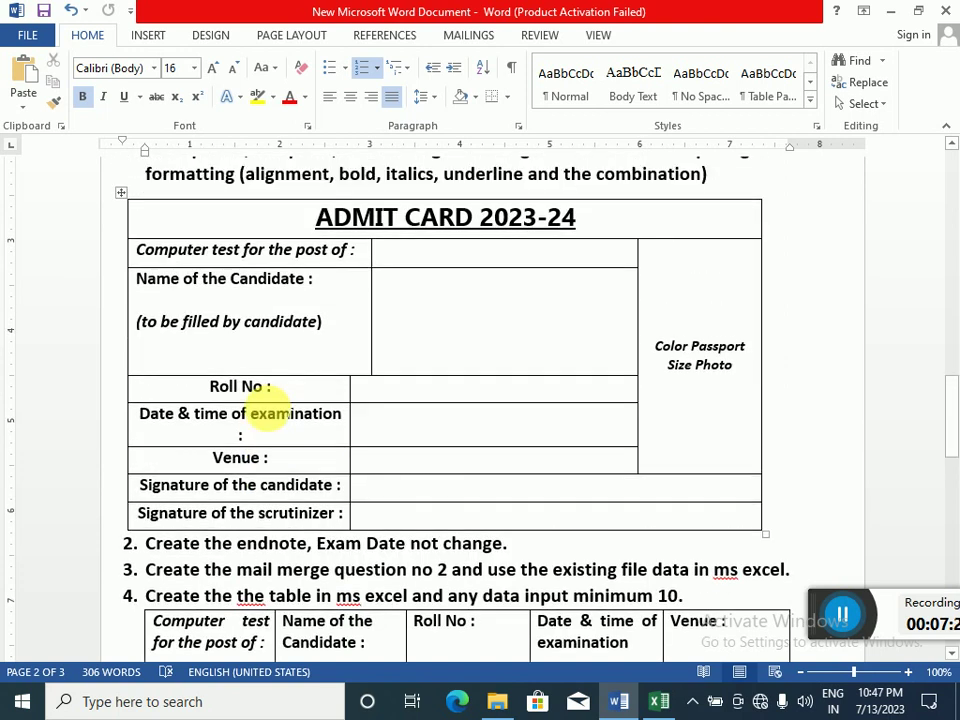
{"action": "left_click", "coordinate": [588, 292]}
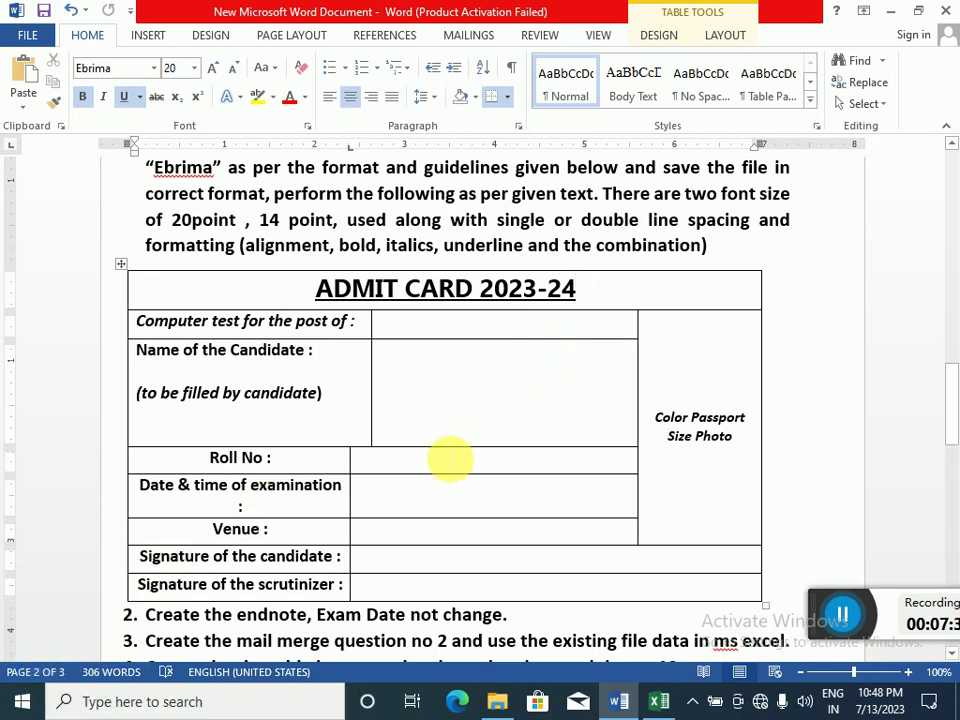
{"action": "left_click", "coordinate": [458, 343]}
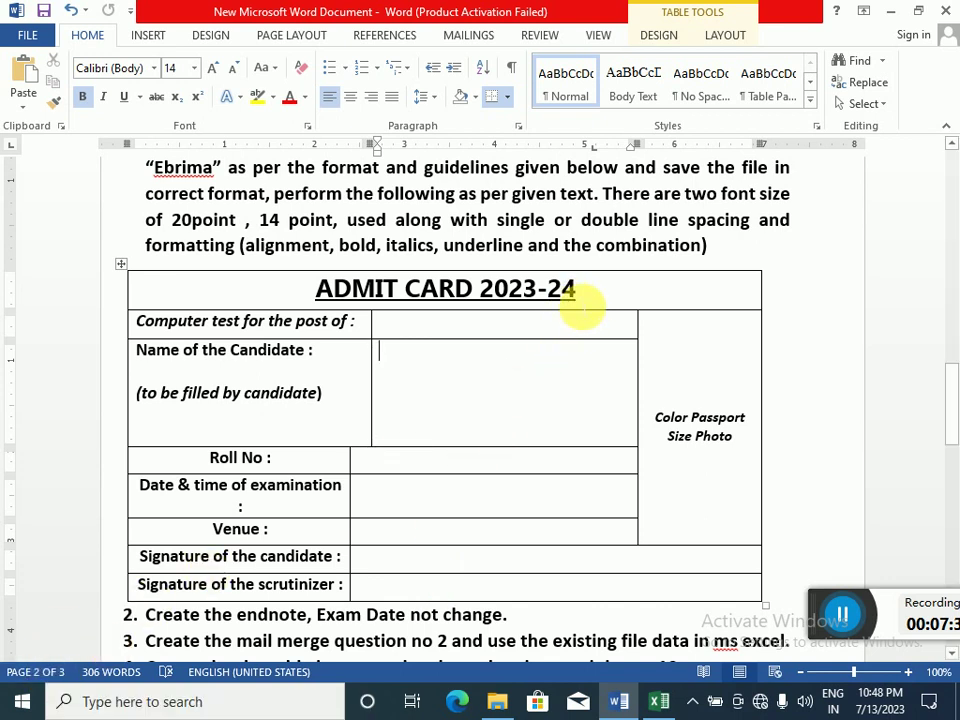
{"action": "left_click", "coordinate": [577, 290]}
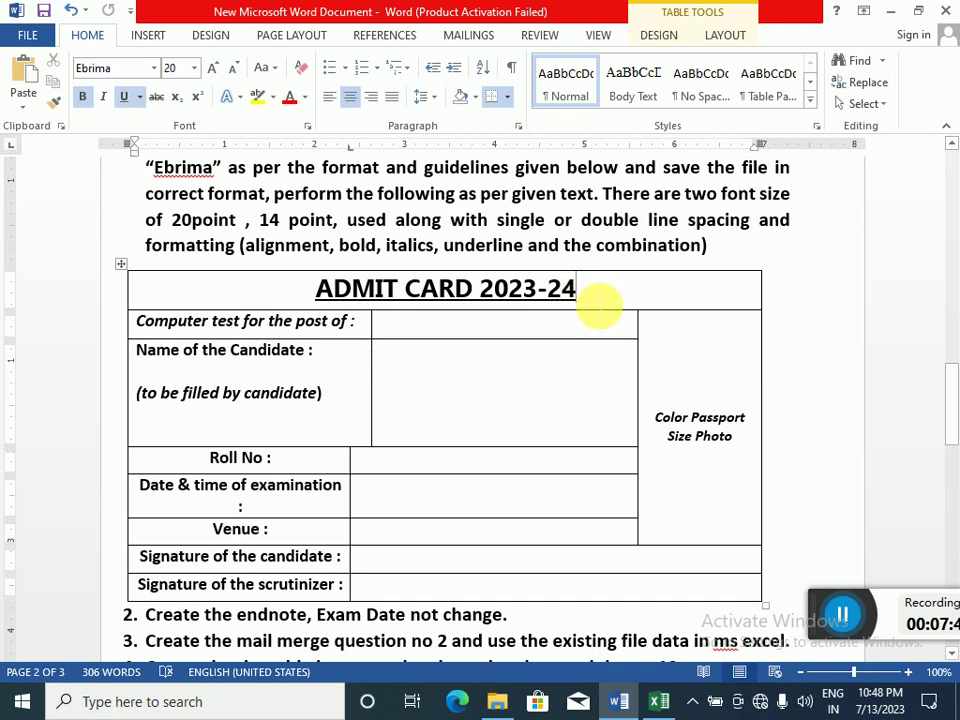
{"action": "scroll", "coordinate": [531, 414], "scroll_direction": "down", "scroll_amount": 5}
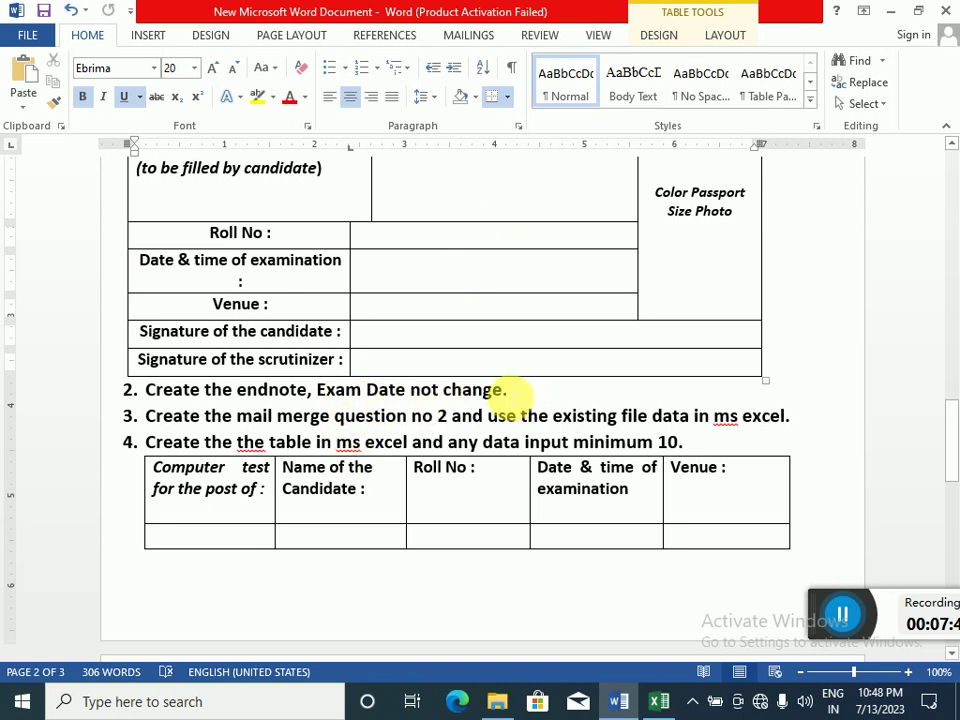
Select 'Exam Date not change.' and insert an endnote after the ADMIT CARD 2023-24 heading
{"action": "left_click_drag", "start_coordinate": [507, 390], "coordinate": [317, 389]}
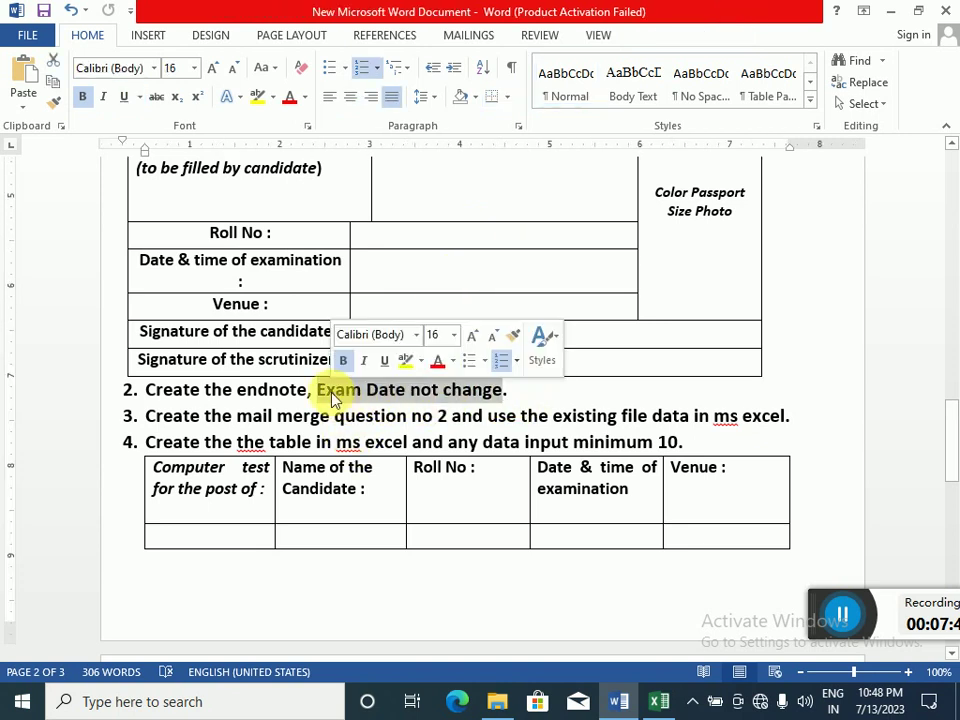
{"action": "scroll", "coordinate": [482, 390], "scroll_direction": "up", "scroll_amount": 5}
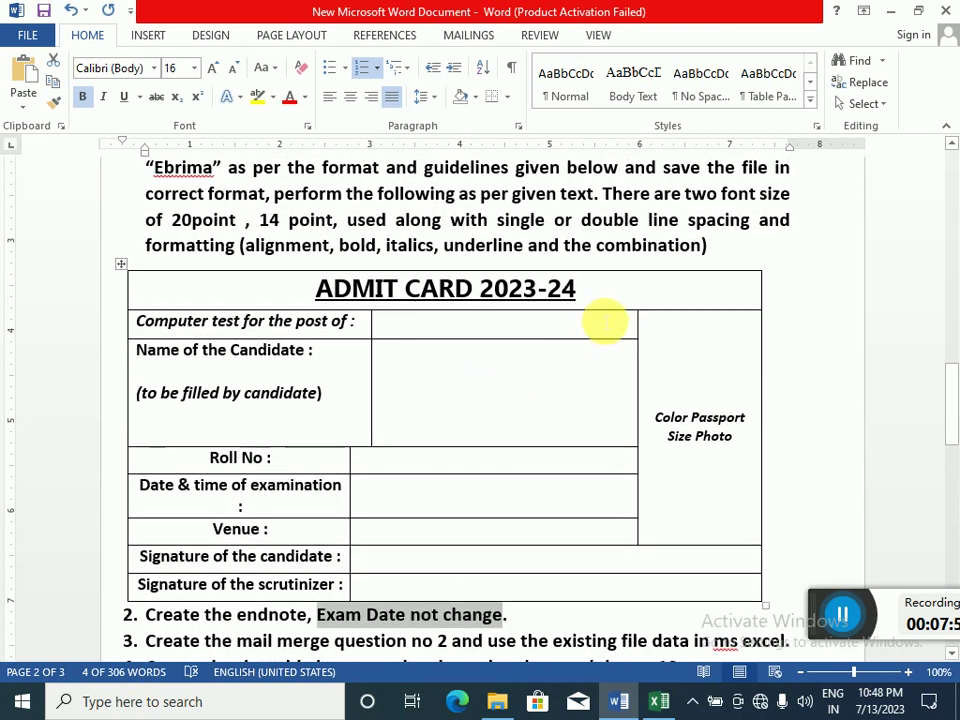
{"action": "left_click", "coordinate": [579, 292]}
{"action": "left_click", "coordinate": [380, 35]}
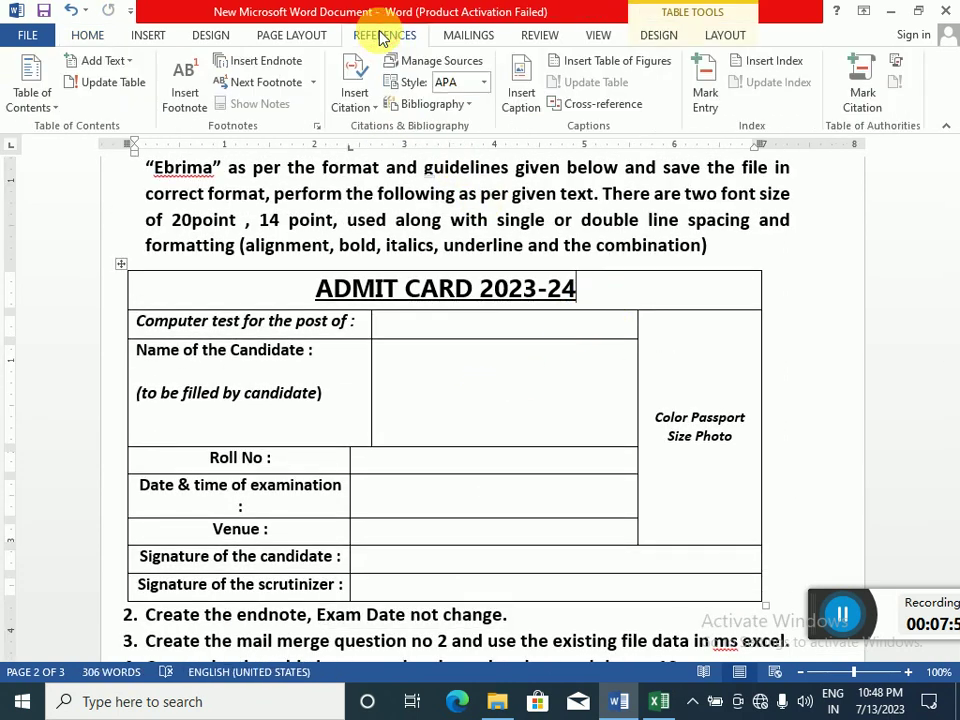
{"action": "left_click", "coordinate": [270, 62]}
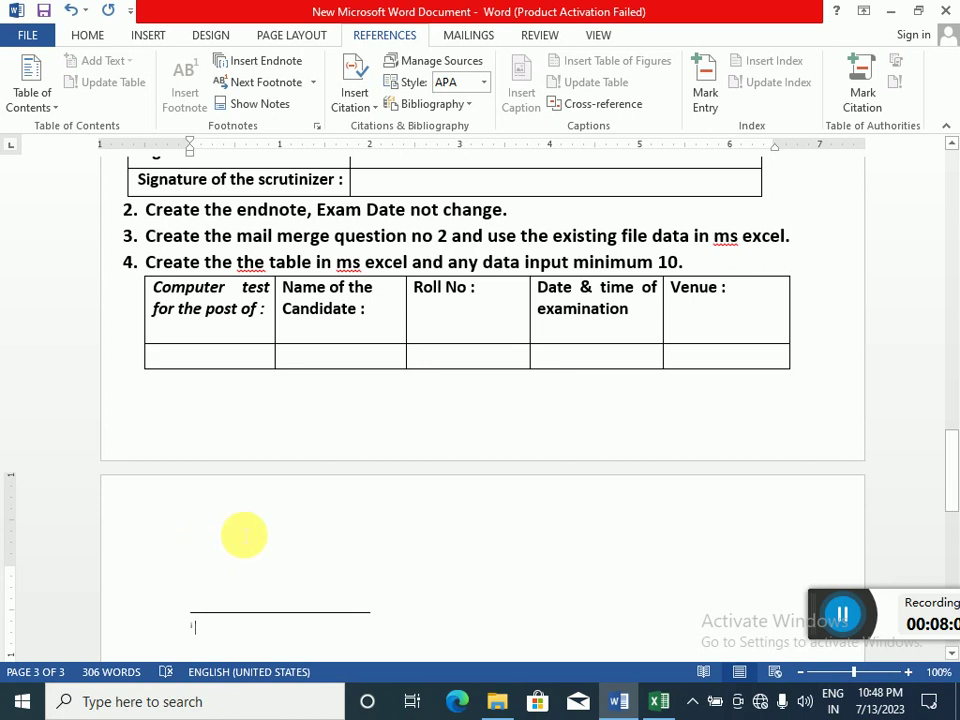
Undo the endnote just inserted after the heading
{"action": "scroll", "coordinate": [411, 499], "scroll_direction": "down", "scroll_amount": 2}
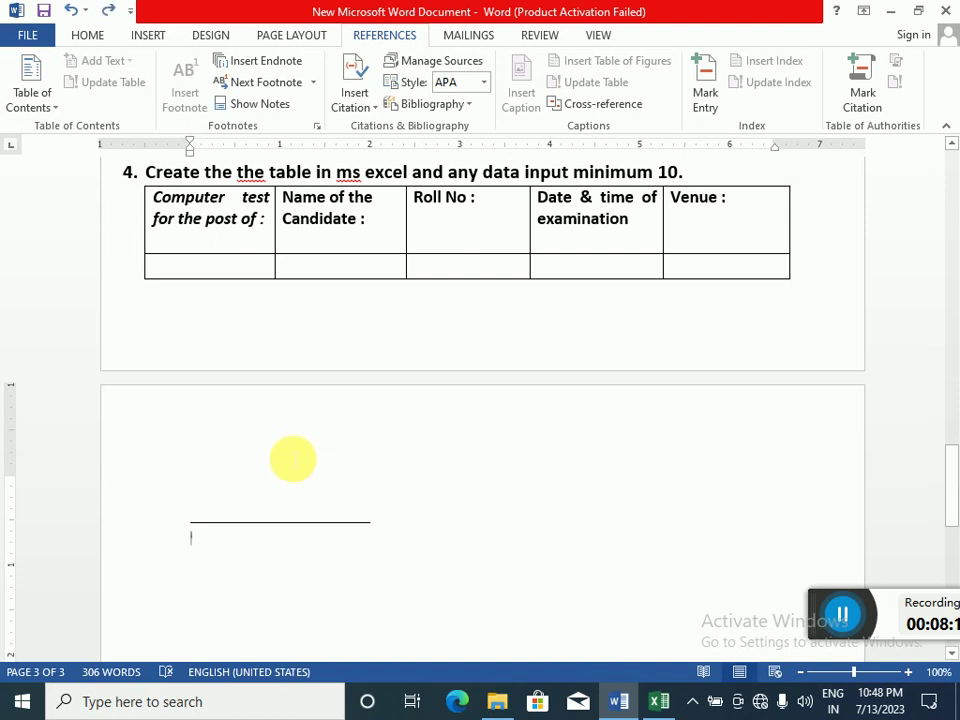
{"action": "key", "text": "shift+F5"}
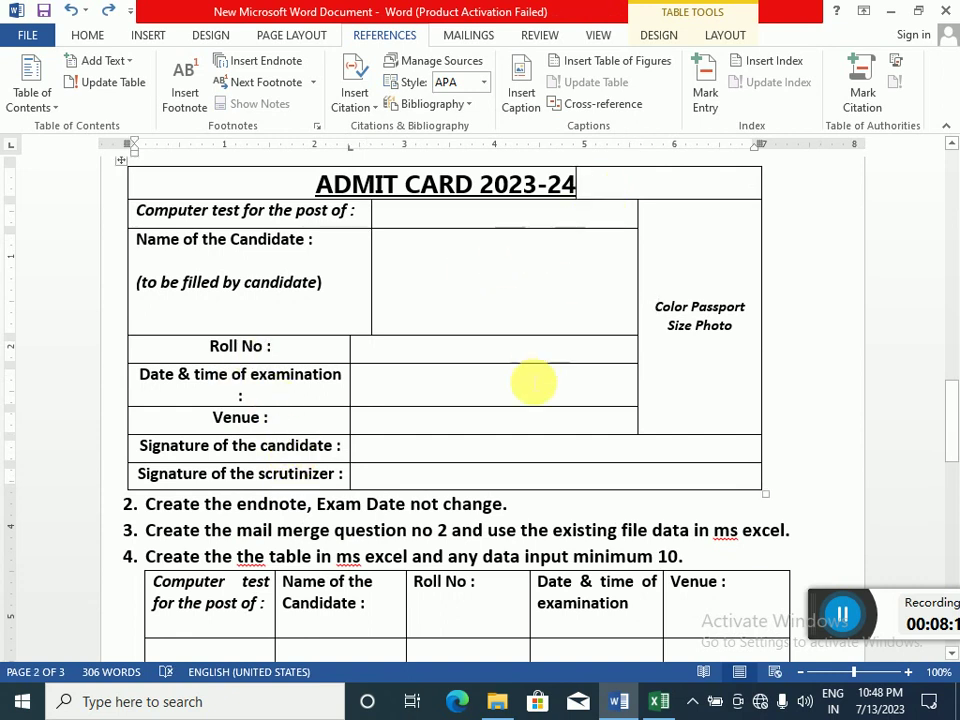
{"action": "scroll", "coordinate": [480, 410], "scroll_direction": "down", "scroll_amount": 5}
{"action": "scroll", "coordinate": [465, 421], "scroll_direction": "down", "scroll_amount": 7}
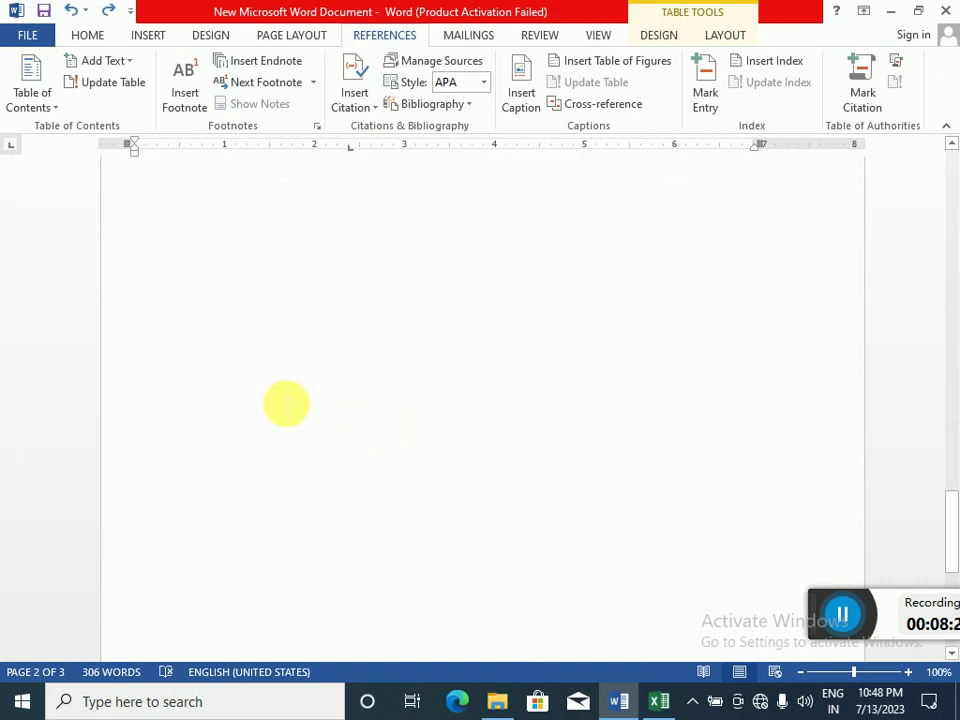
{"action": "scroll", "coordinate": [288, 400], "scroll_direction": "up", "scroll_amount": 4}
Add blank lines below the table until the document reaches a fourth page
{"action": "left_click", "coordinate": [306, 302]}
{"action": "double_click", "coordinate": [180, 445]}
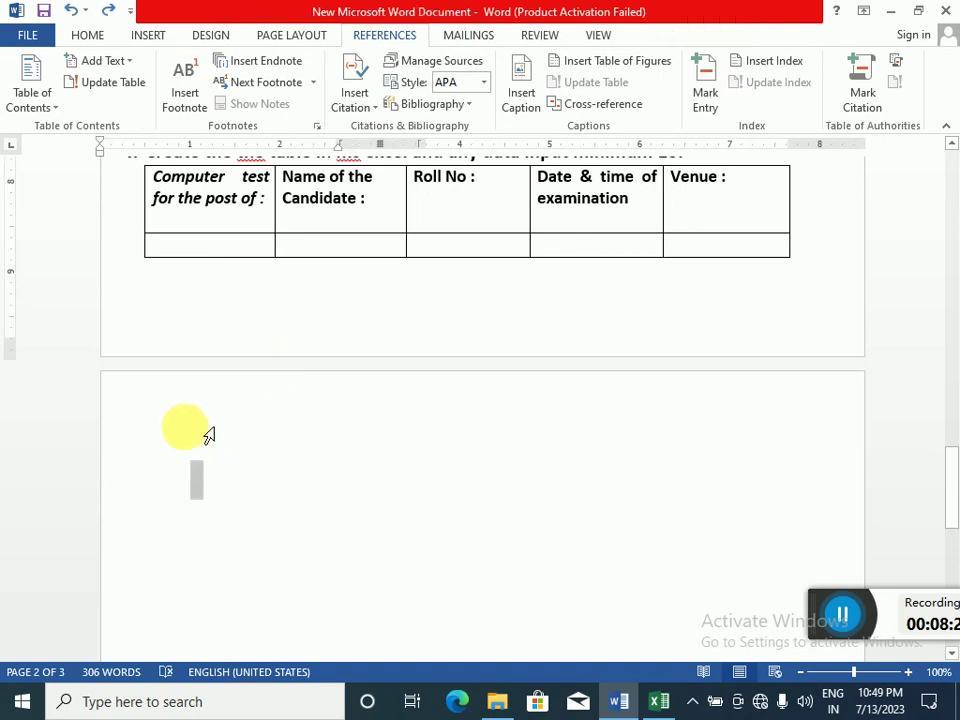
{"action": "left_click", "coordinate": [211, 485]}
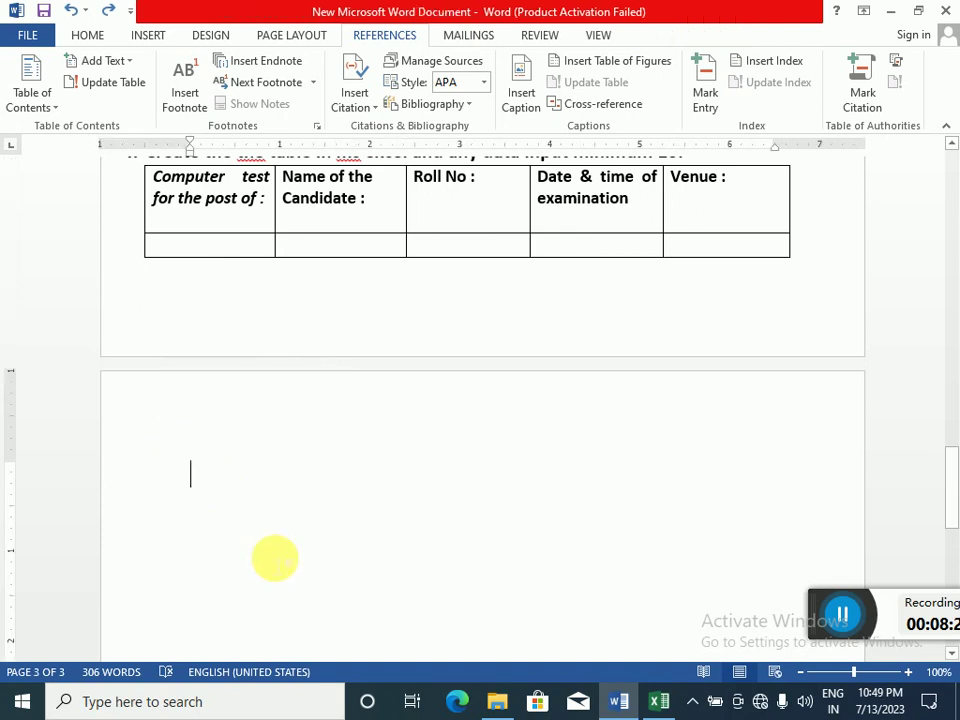
{"action": "key", "text": "Return"}
{"action": "key", "text": "Return"}
{"action": "key", "text": "Return"}
{"action": "key", "text": "Return"}
{"action": "key", "text": "Return"}
{"action": "key", "text": "Return"}
{"action": "key", "text": "Return"}
{"action": "key", "text": "Return"}
{"action": "key", "text": "Return"}
{"action": "key", "text": "Return"}
{"action": "key", "text": "Return"}
{"action": "key", "text": "Return"}
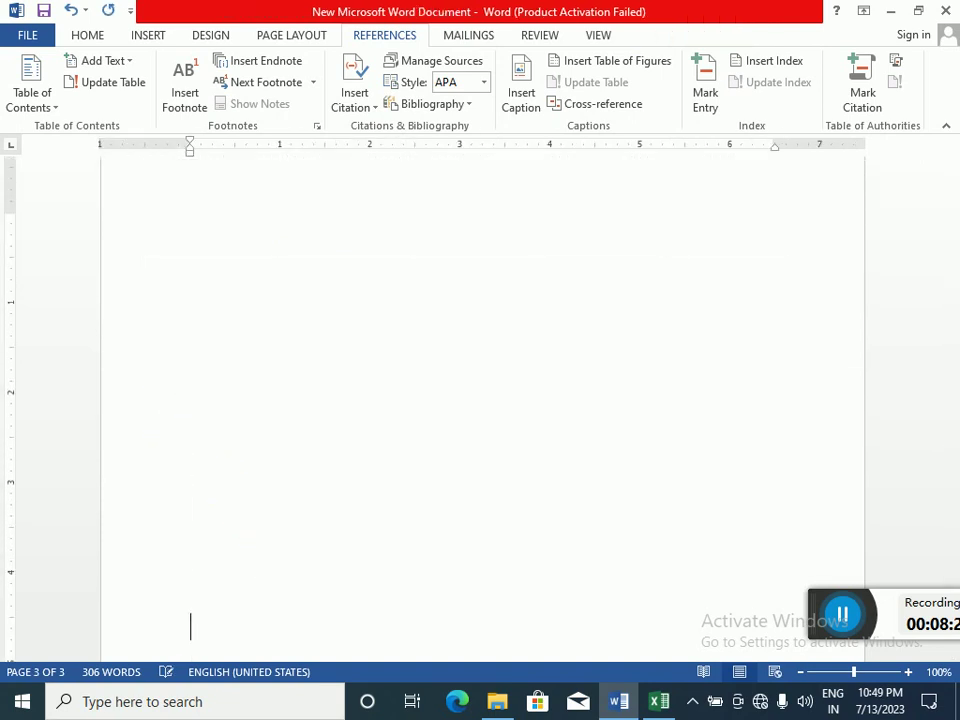
{"action": "key", "text": "Return"}
{"action": "key", "text": "Return"}
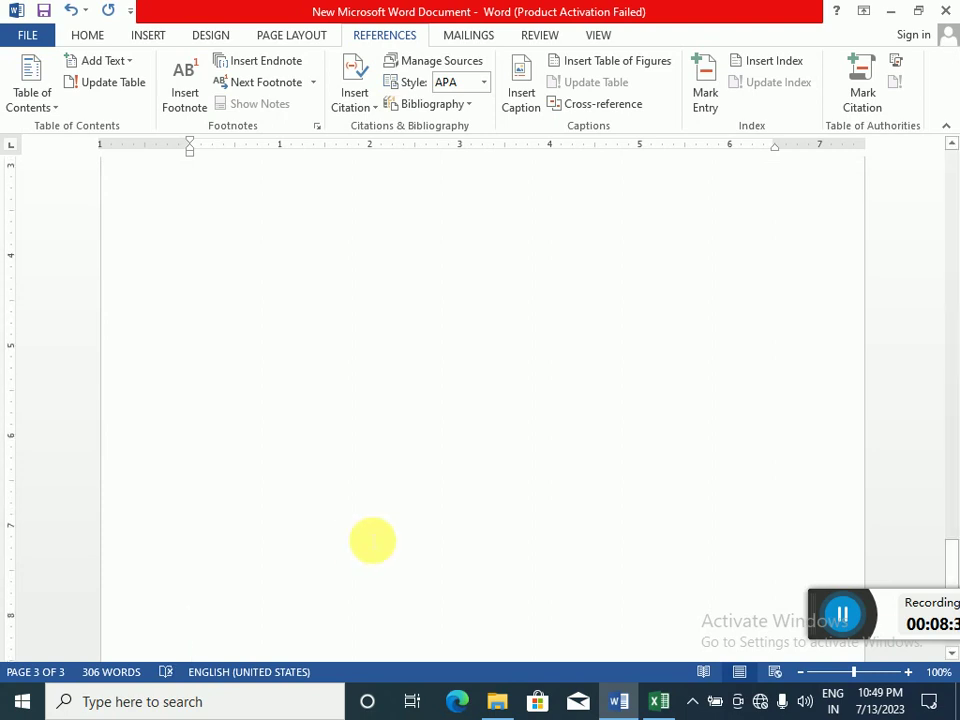
{"action": "scroll", "coordinate": [294, 551], "scroll_direction": "down", "scroll_amount": 3}
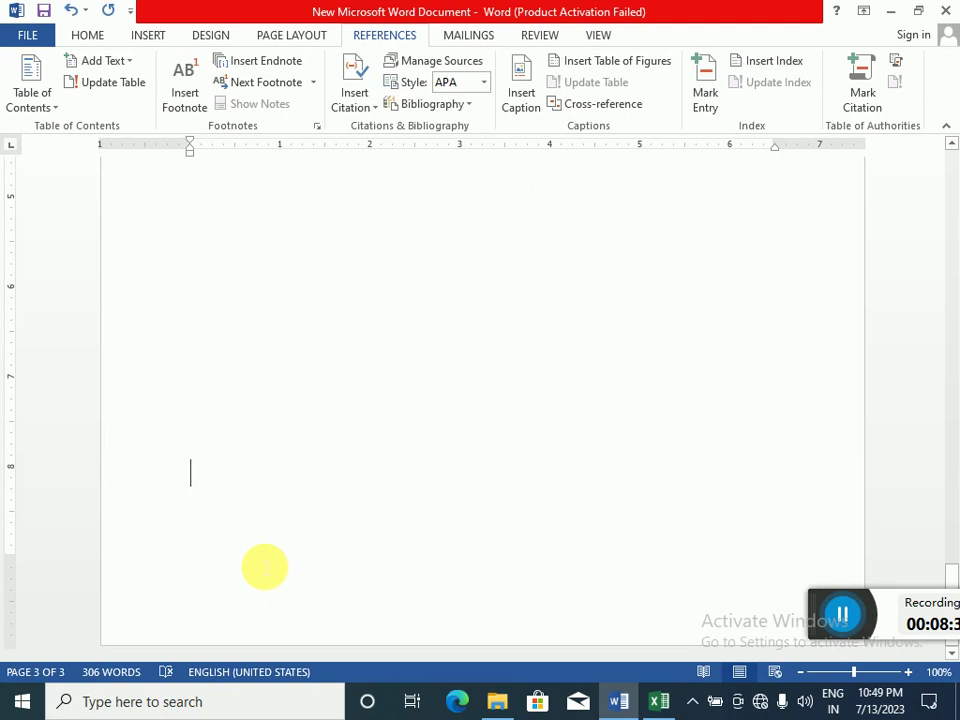
{"action": "key", "text": "Return"}
{"action": "key", "text": "Return"}
{"action": "key", "text": "Return"}
{"action": "key", "text": "Return"}
{"action": "key", "text": "Return"}
{"action": "key", "text": "Return"}
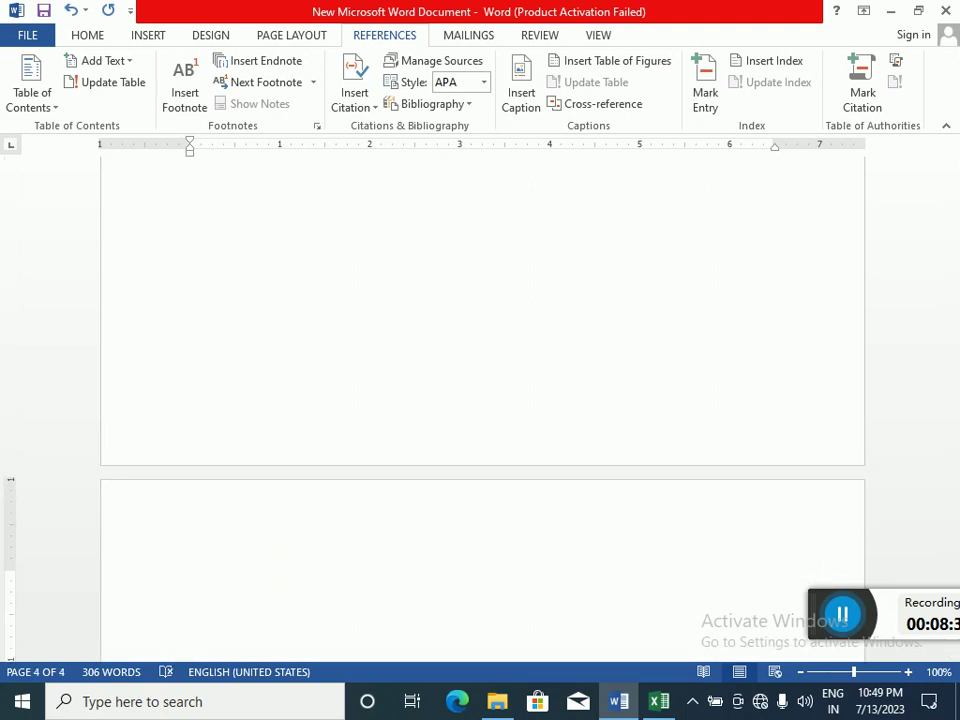
{"action": "key", "text": "Return"}
{"action": "key", "text": "Return"}
{"action": "key", "text": "Return"}
{"action": "key", "text": "Return"}
{"action": "key", "text": "Return"}
{"action": "key", "text": "Return"}
{"action": "key", "text": "Return"}
{"action": "key", "text": "Return"}
{"action": "key", "text": "Return"}
{"action": "key", "text": "Return"}
{"action": "key", "text": "Return"}
{"action": "key", "text": "Return"}
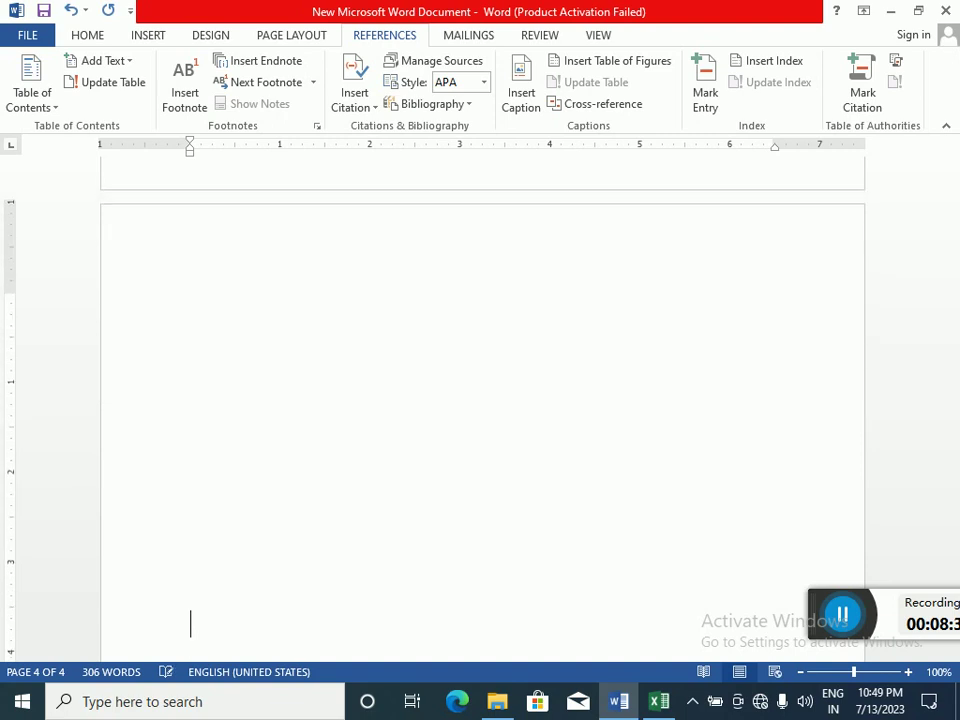
{"action": "key", "text": "Return"}
{"action": "key", "text": "Return"}
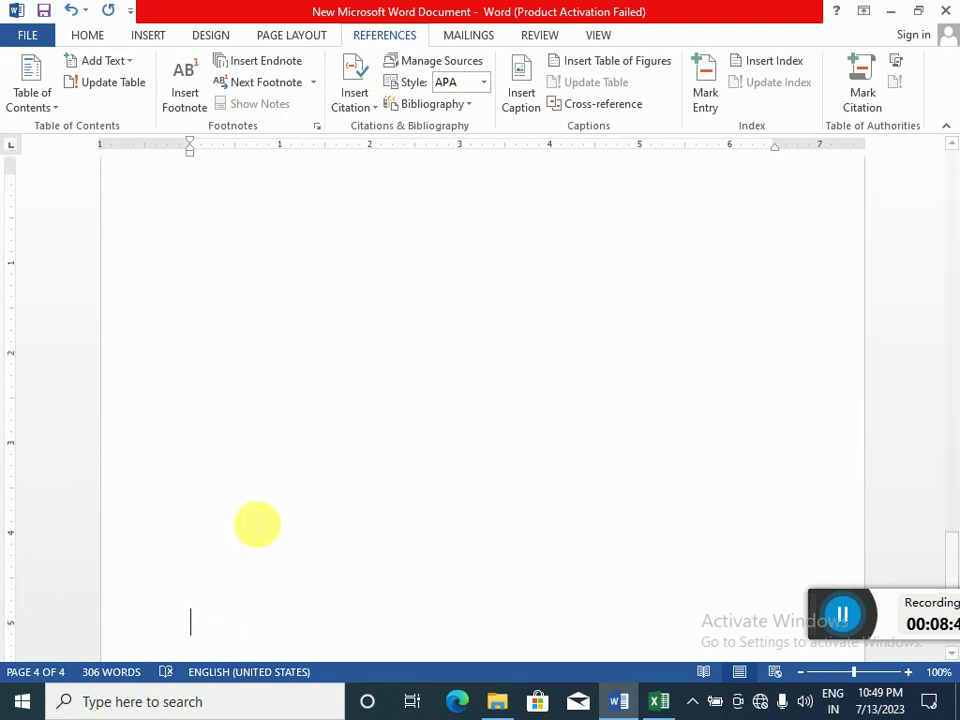
{"action": "scroll", "coordinate": [264, 498], "scroll_direction": "down", "scroll_amount": 1}
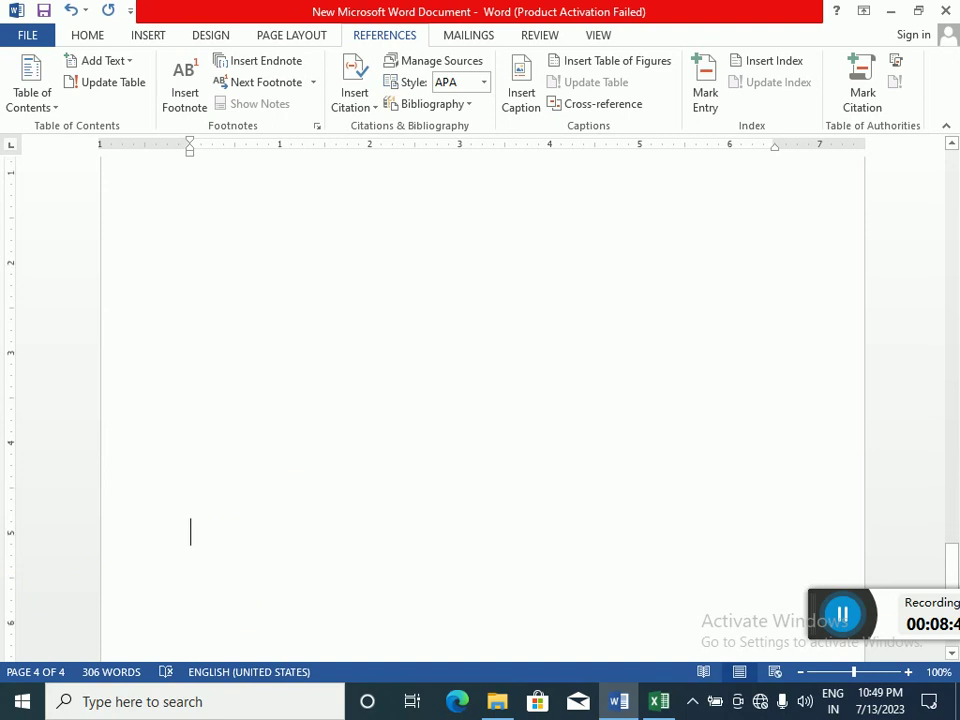
{"action": "scroll", "coordinate": [199, 439], "scroll_direction": "down", "scroll_amount": 5}
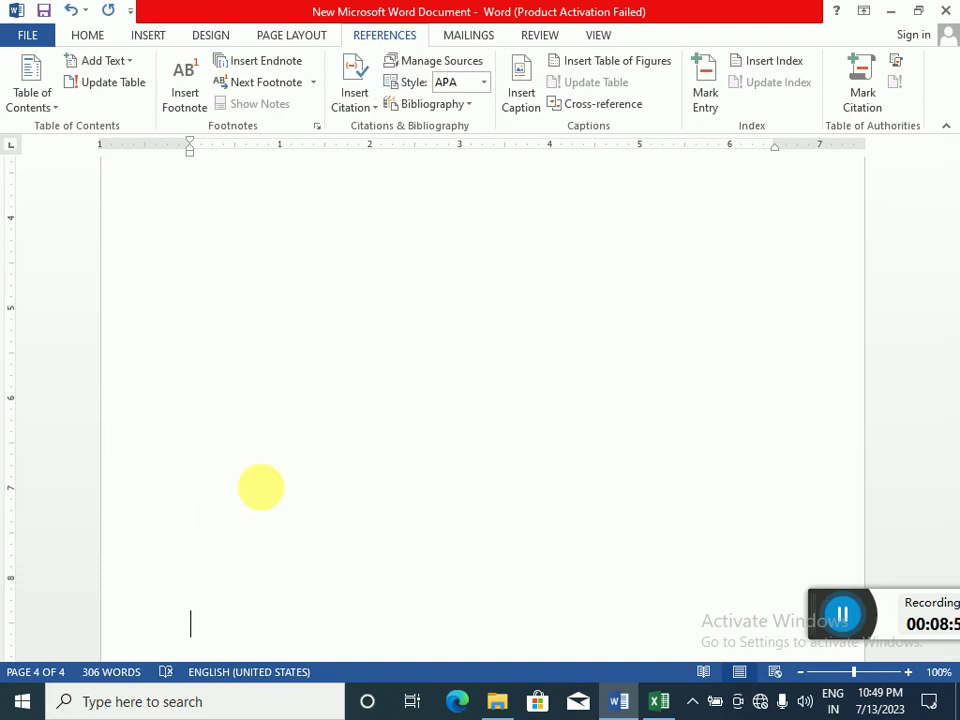
{"action": "scroll", "coordinate": [259, 486], "scroll_direction": "down", "scroll_amount": 3}
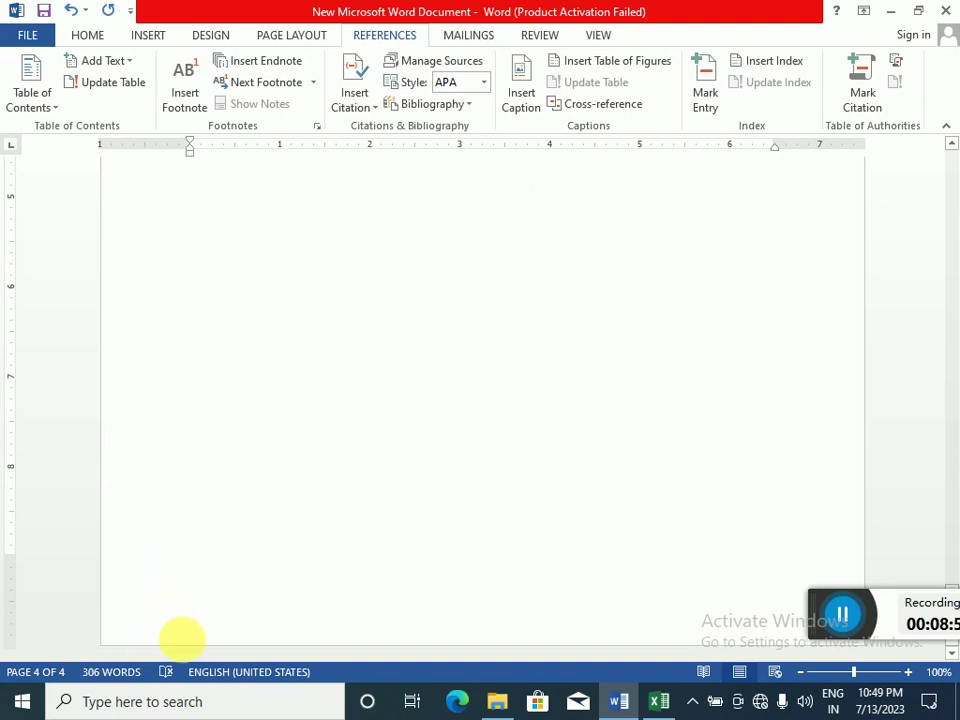
{"action": "scroll", "coordinate": [190, 510], "scroll_direction": "up", "scroll_amount": 10}
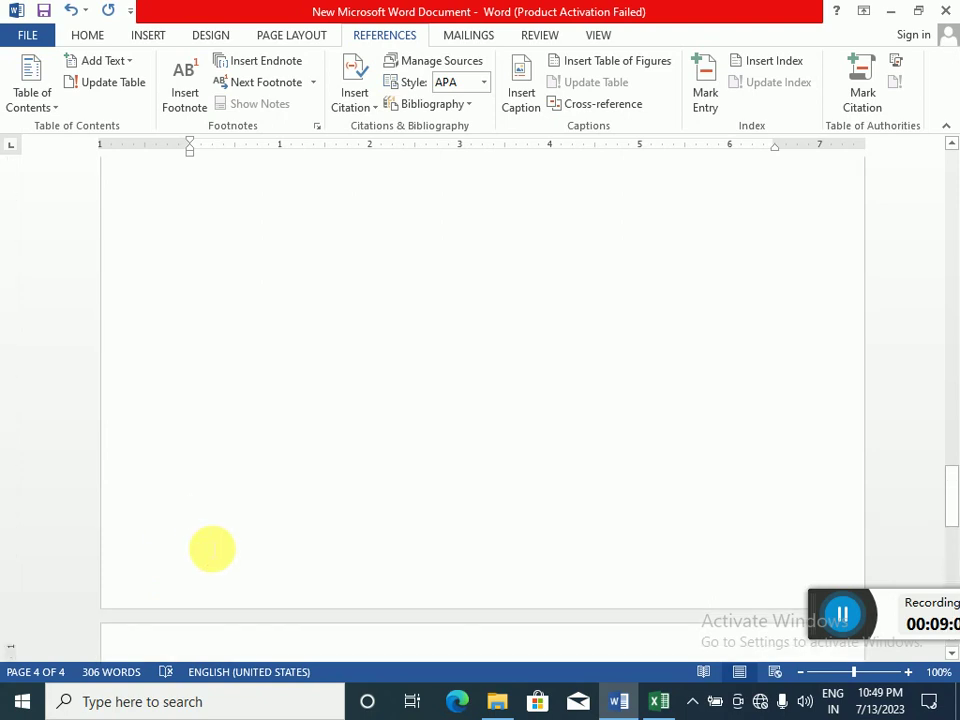
{"action": "scroll", "coordinate": [208, 543], "scroll_direction": "up", "scroll_amount": 15}
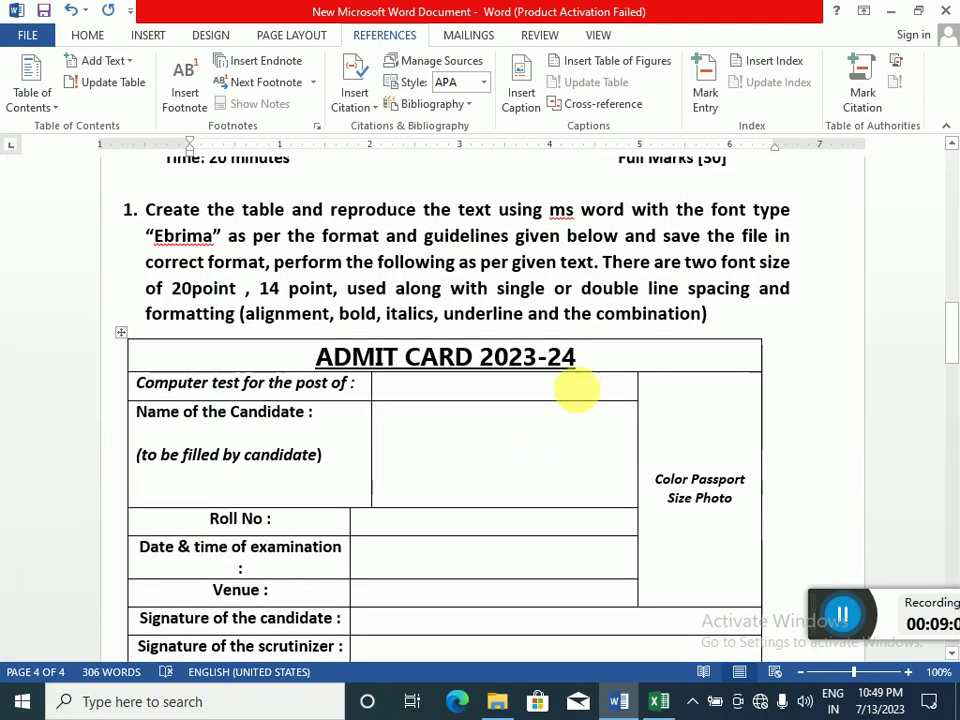
Select the phrase 'Exam Date not change' in the admit card table again
{"action": "left_click", "coordinate": [597, 358]}
{"action": "scroll", "coordinate": [435, 476], "scroll_direction": "down", "scroll_amount": 5}
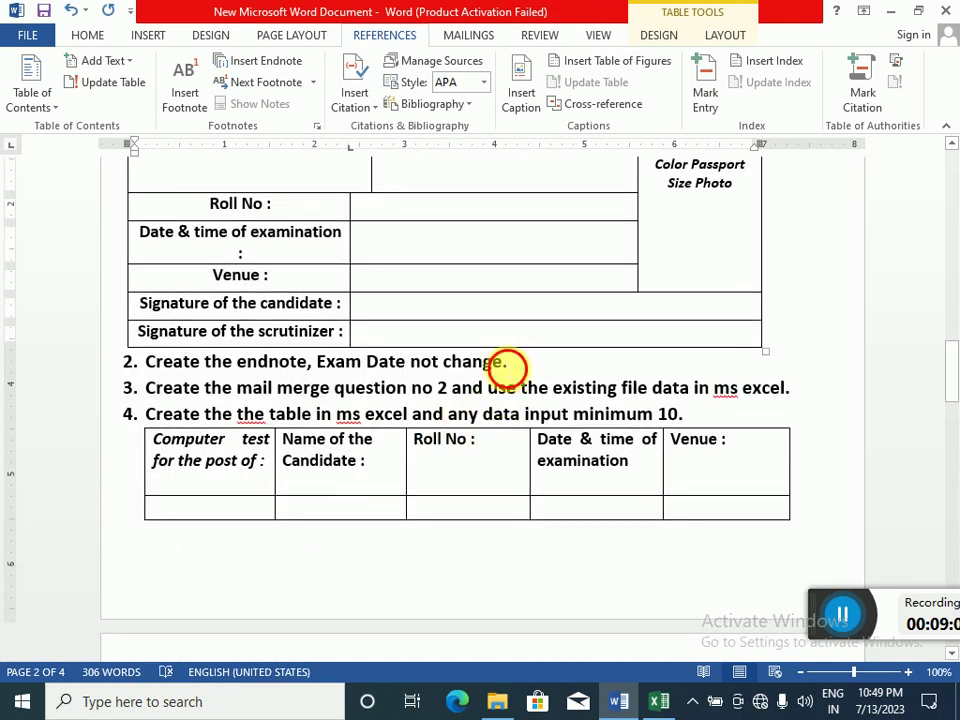
{"action": "left_click_drag", "start_coordinate": [506, 364], "coordinate": [336, 364]}
{"action": "key", "text": "ctrl+c"}
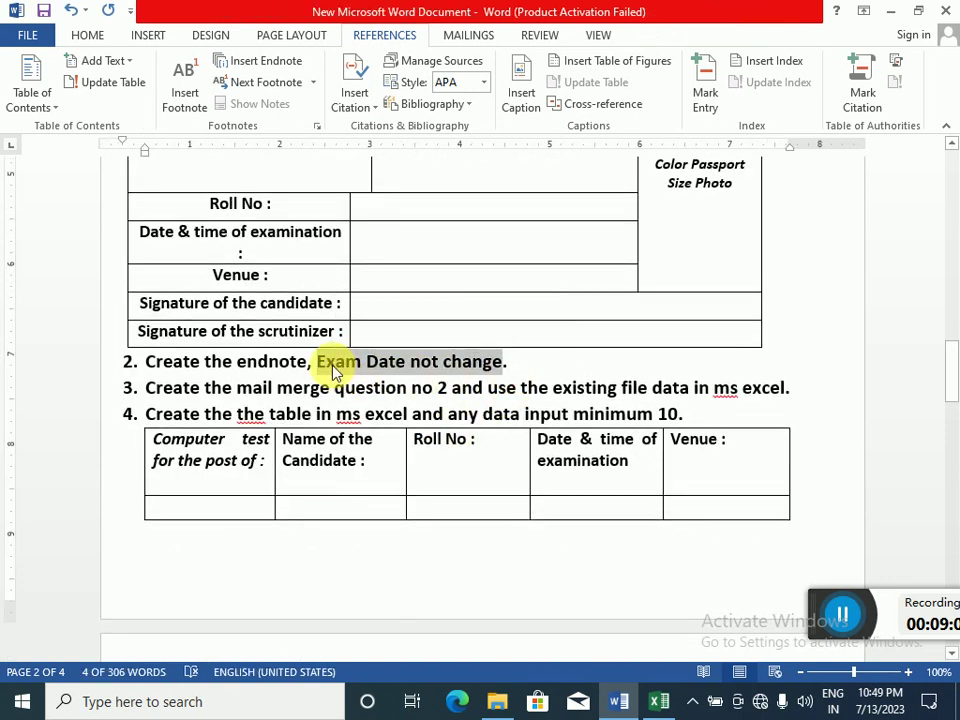
{"action": "scroll", "coordinate": [343, 388], "scroll_direction": "up", "scroll_amount": 8}
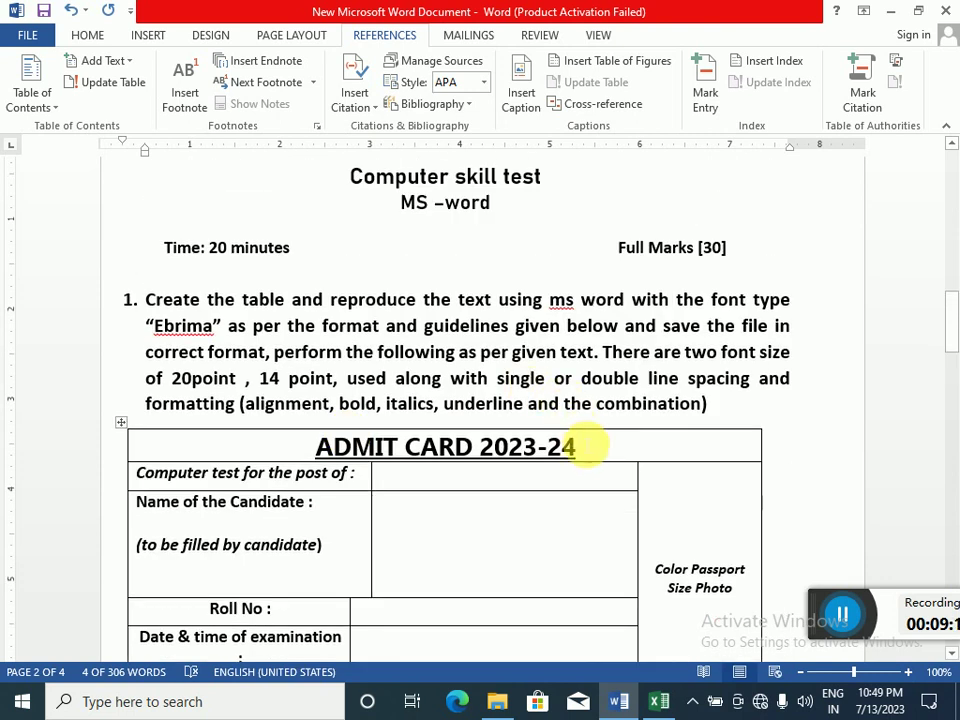
Insert an endnote after the ADMIT CARD 2023-24 heading and paste 'Exam Date not change' into it
{"action": "left_click", "coordinate": [583, 450]}
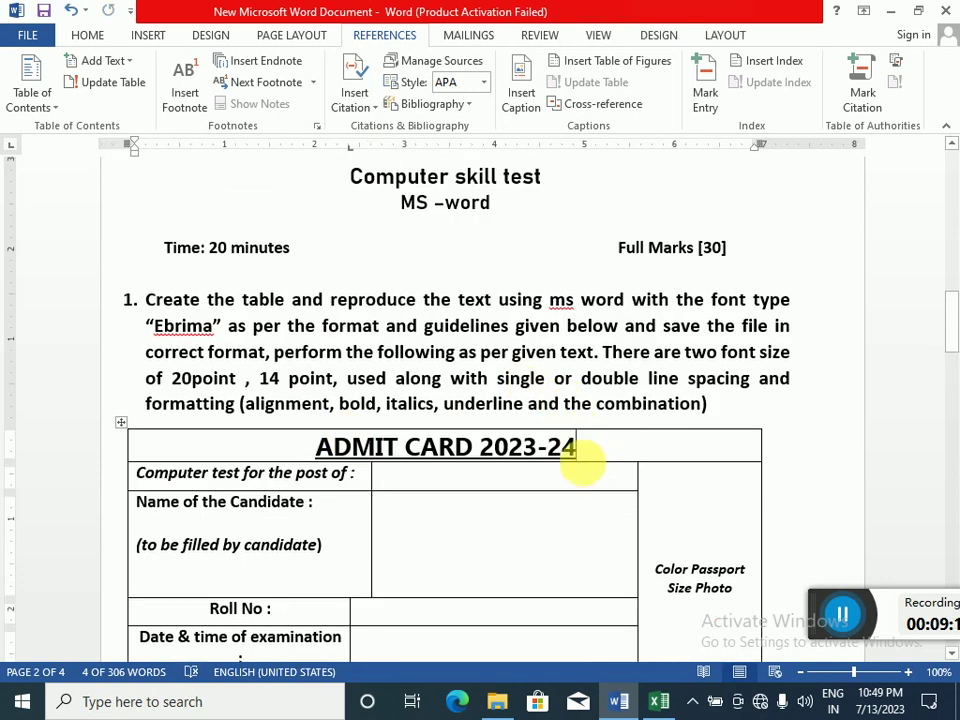
{"action": "left_click", "coordinate": [266, 62]}
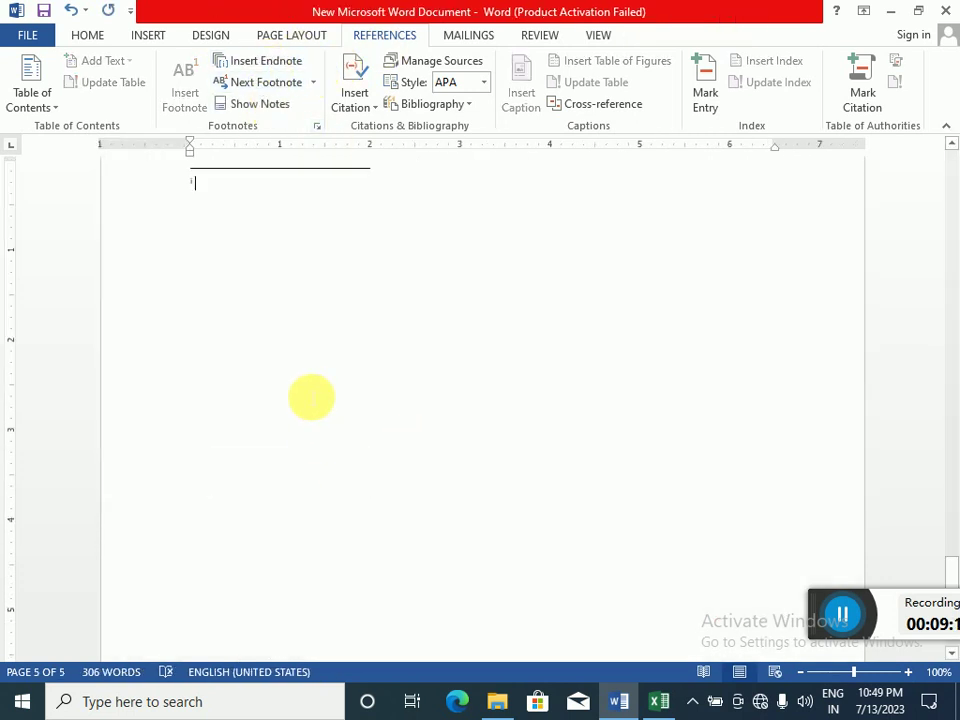
{"action": "scroll", "coordinate": [313, 462], "scroll_direction": "up", "scroll_amount": 2}
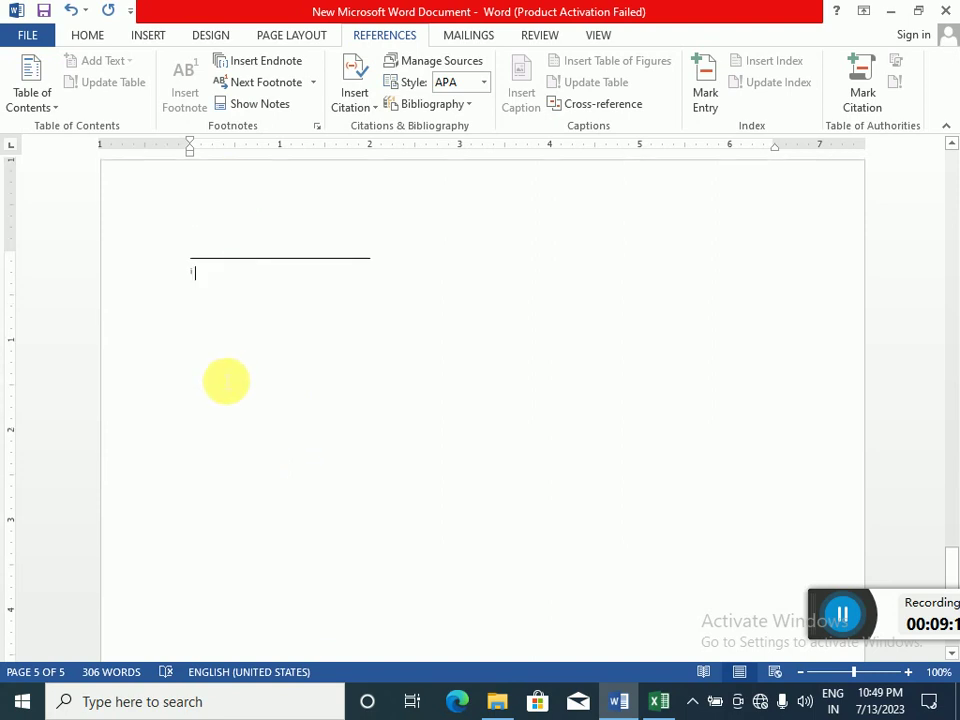
{"action": "key", "text": "ctrl+v"}
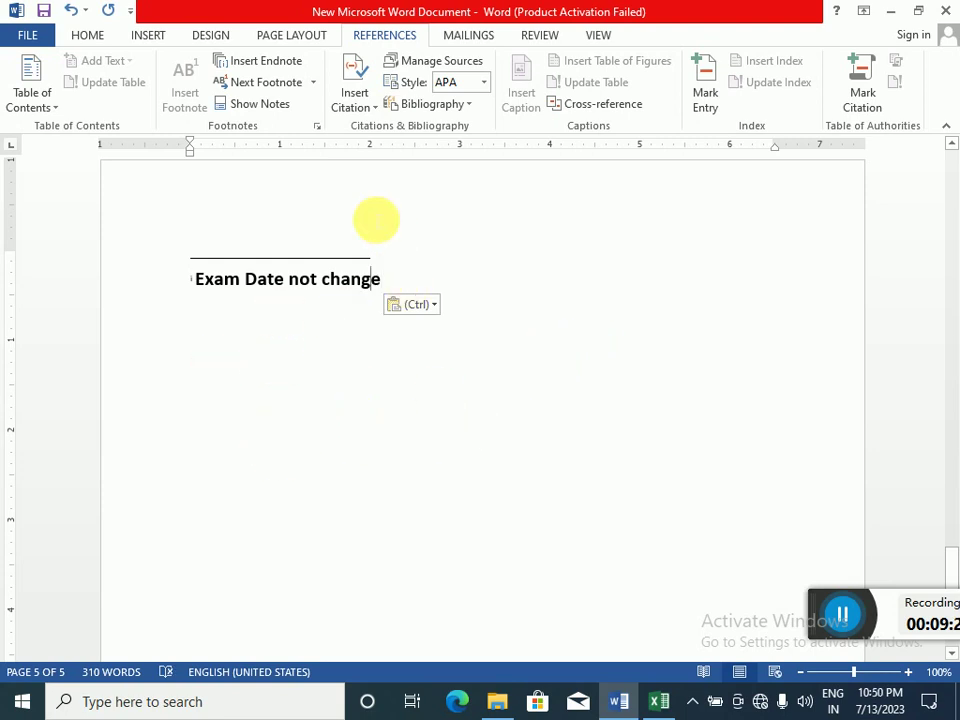
{"action": "scroll", "coordinate": [499, 549], "scroll_direction": "up", "scroll_amount": 5}
{"action": "scroll", "coordinate": [500, 549], "scroll_direction": "up", "scroll_amount": 5}
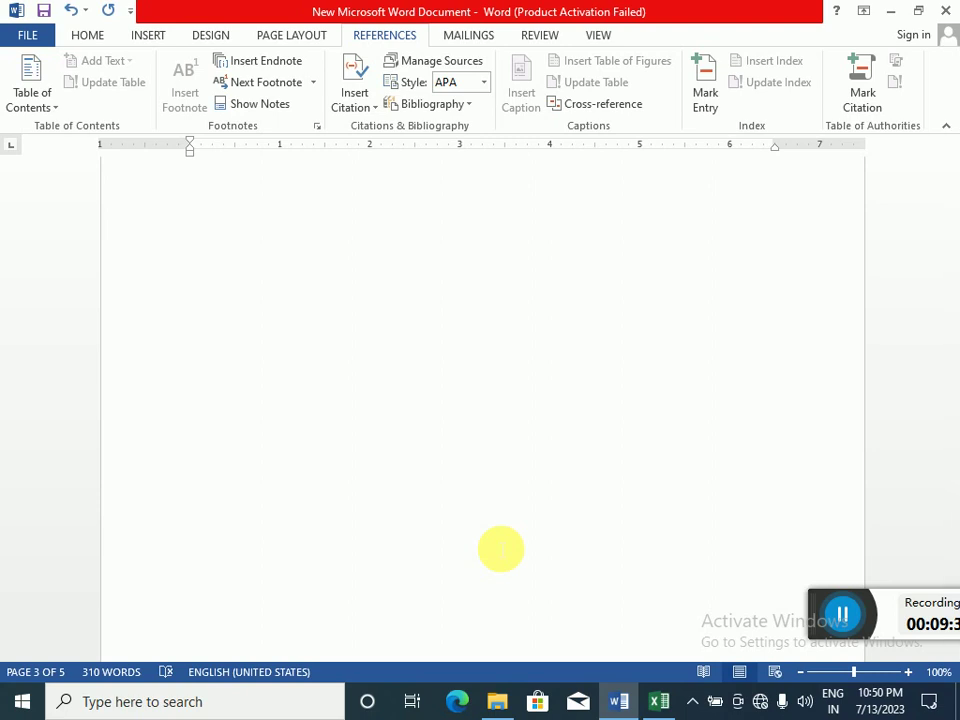
{"action": "scroll", "coordinate": [500, 549], "scroll_direction": "up", "scroll_amount": 10}
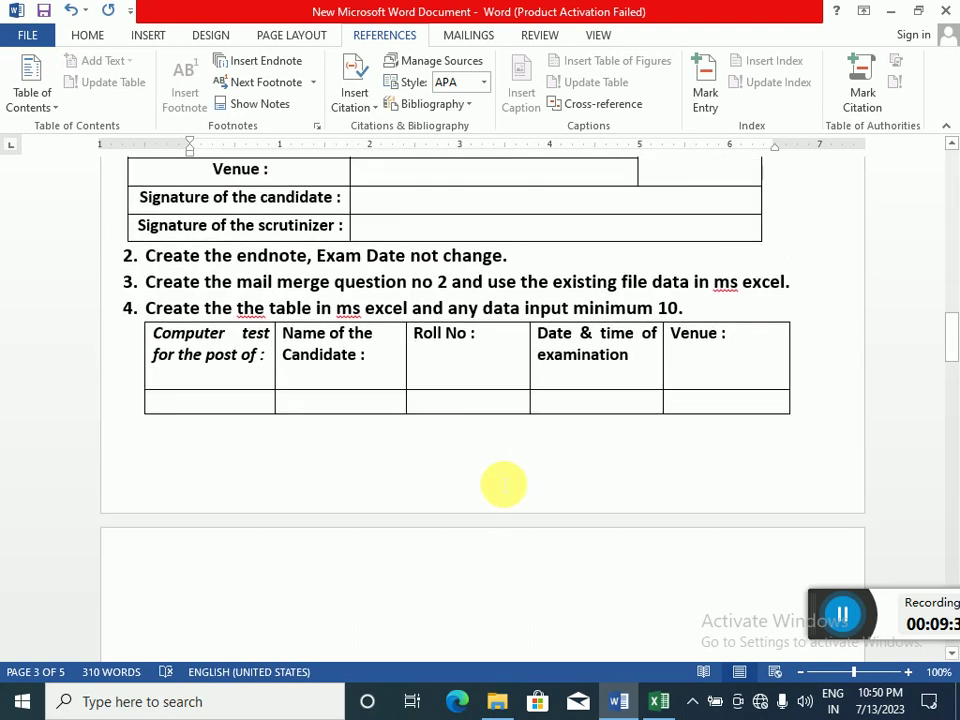
{"action": "scroll", "coordinate": [503, 484], "scroll_direction": "up", "scroll_amount": 8}
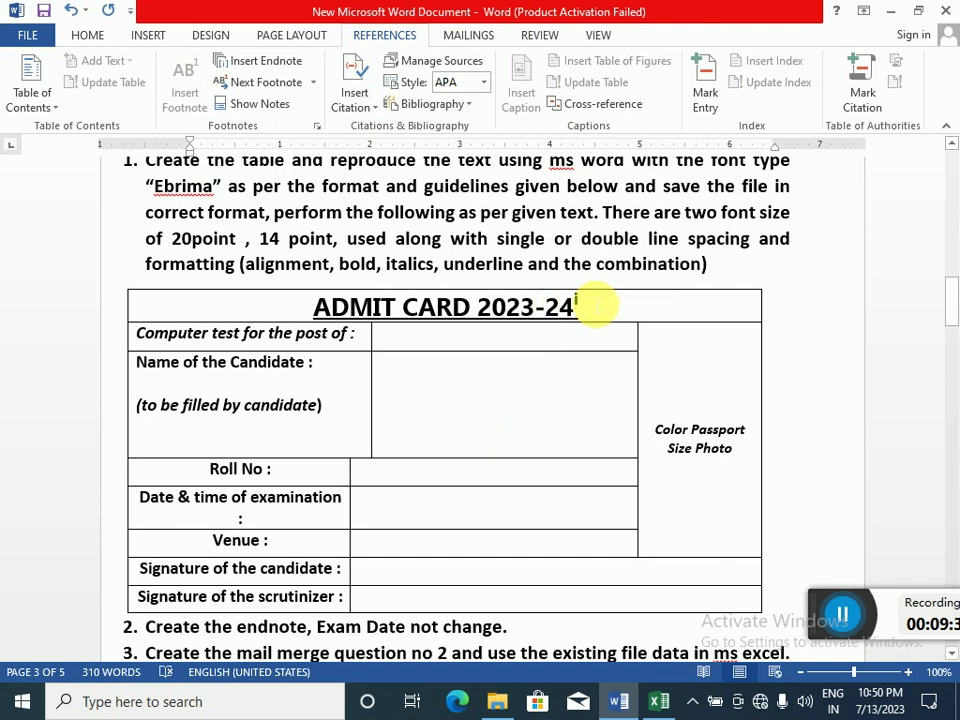
{"action": "key", "text": "ctrl+v"}
{"action": "left_click", "coordinate": [580, 306]}
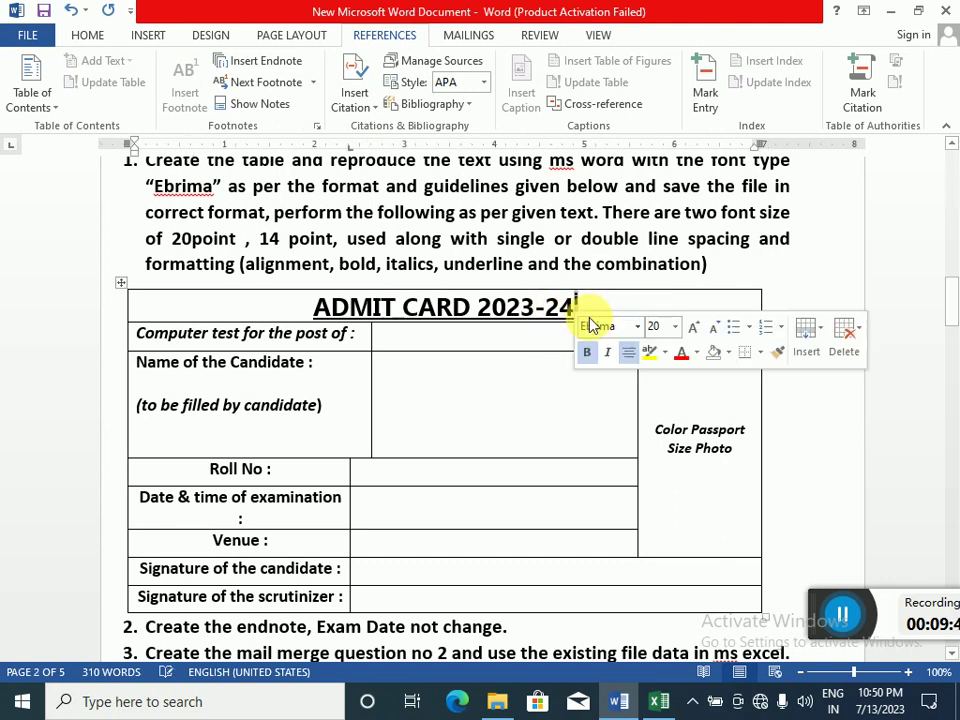
{"action": "left_click", "coordinate": [568, 383]}
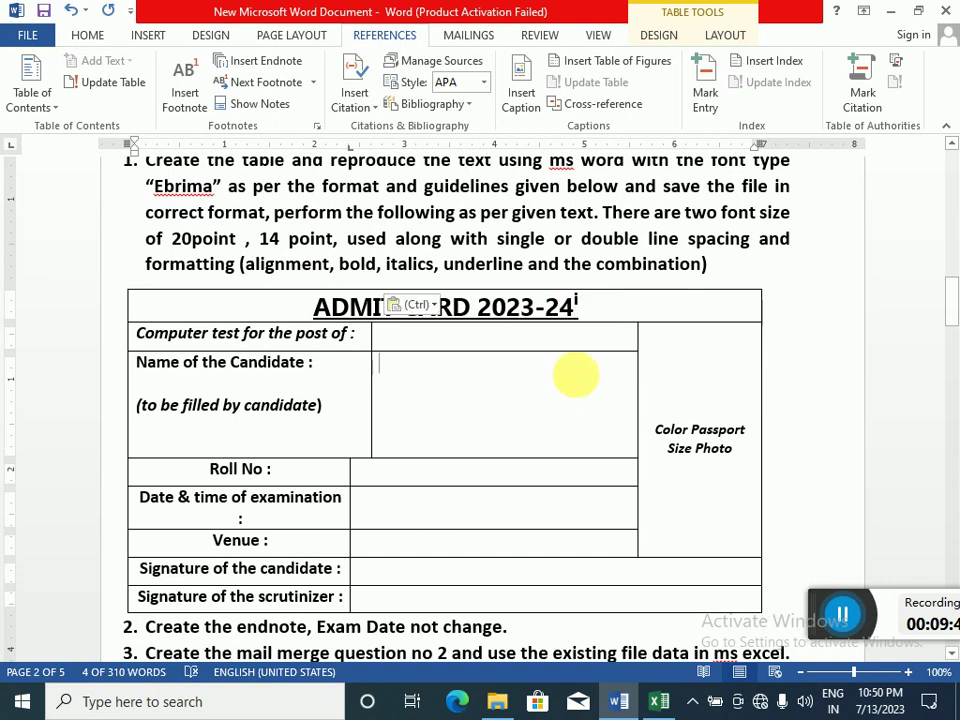
{"action": "mouse_move", "coordinate": [577, 302]}
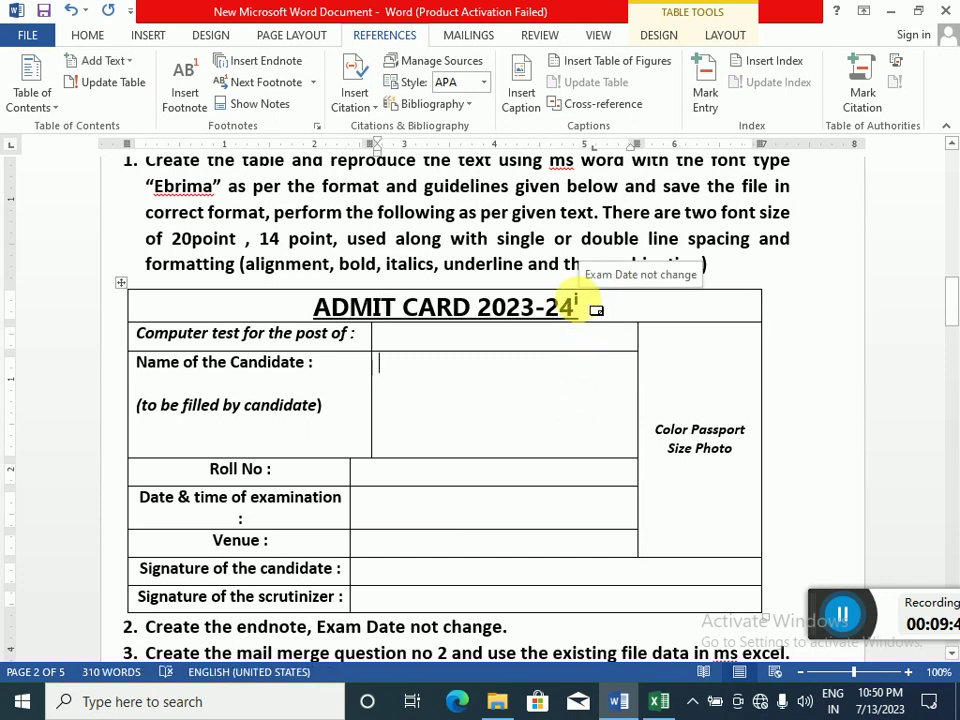
{"action": "scroll", "coordinate": [476, 428], "scroll_direction": "down", "scroll_amount": 5}
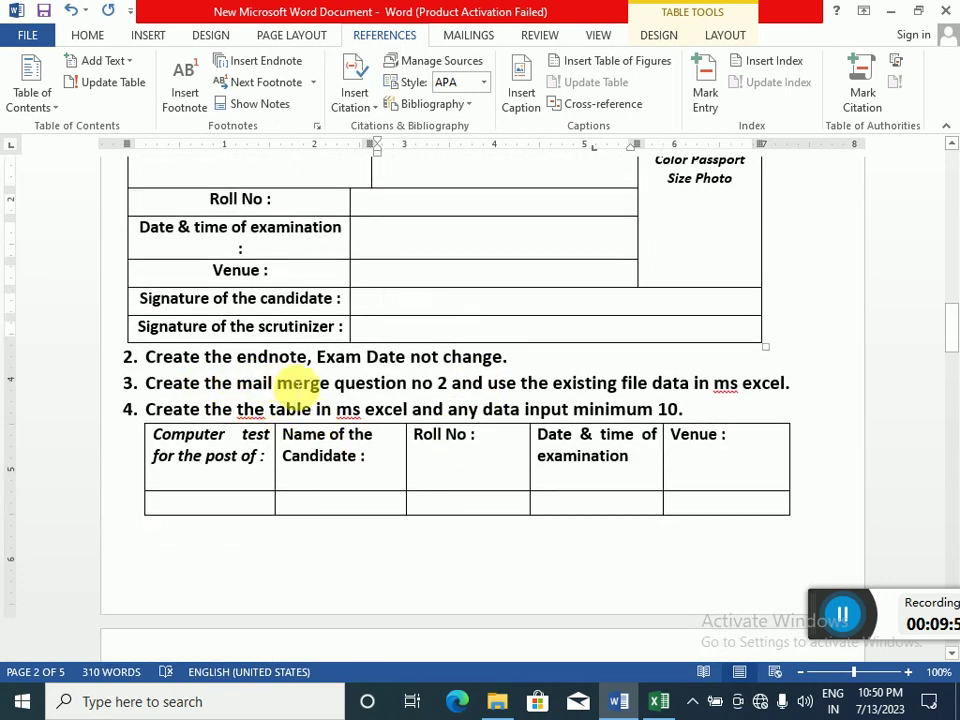
{"action": "scroll", "coordinate": [296, 394], "scroll_direction": "up", "scroll_amount": 1}
{"action": "scroll", "coordinate": [296, 394], "scroll_direction": "up", "scroll_amount": 6}
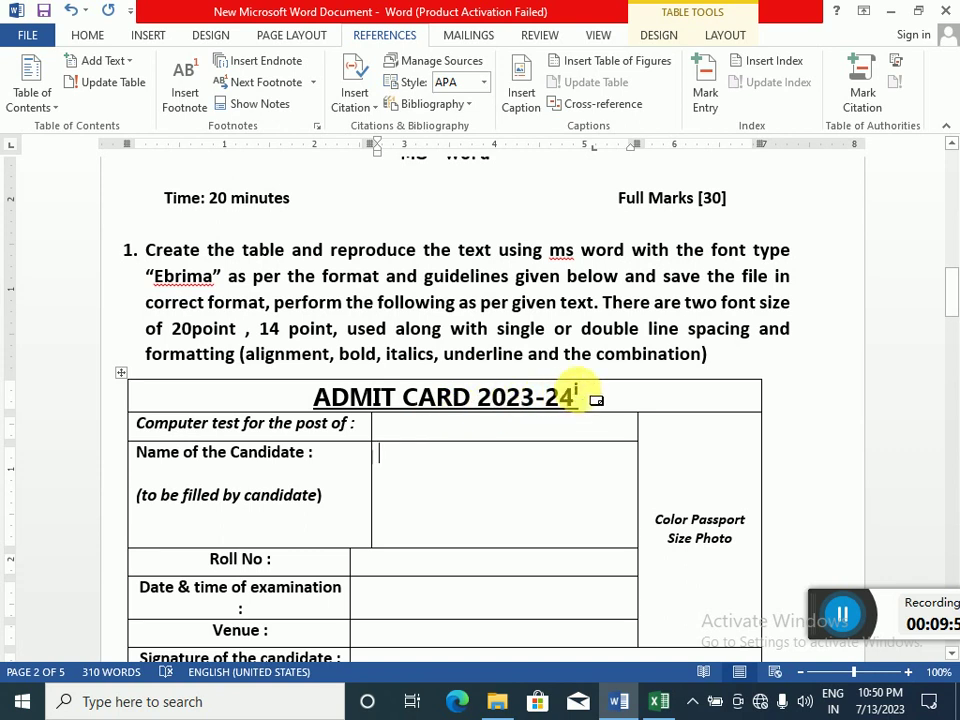
{"action": "mouse_move", "coordinate": [590, 414]}
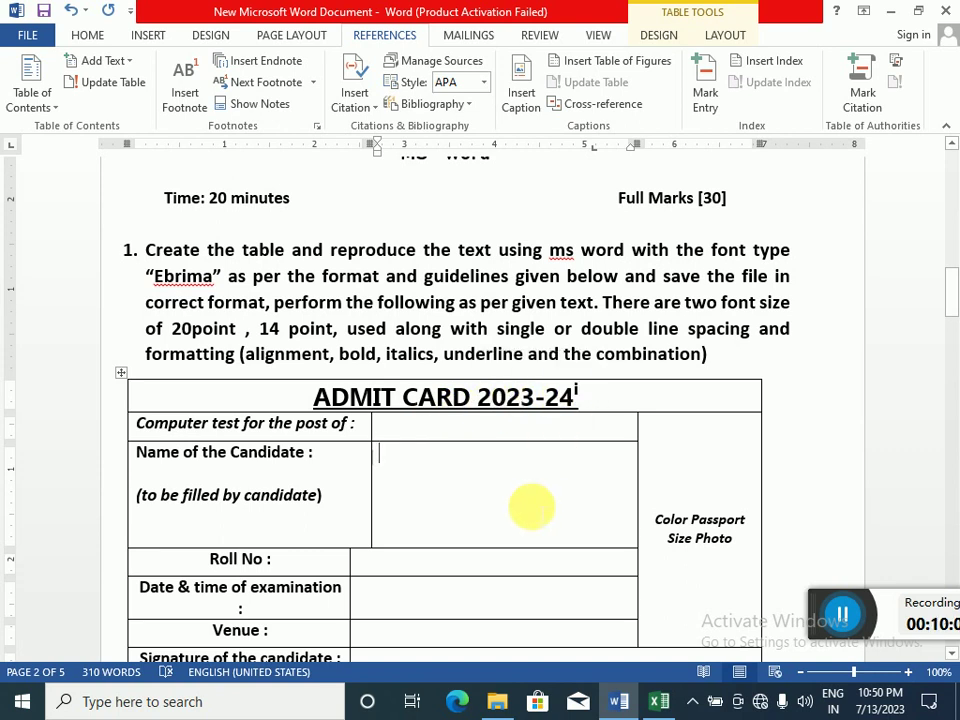
{"action": "left_click", "coordinate": [475, 474]}
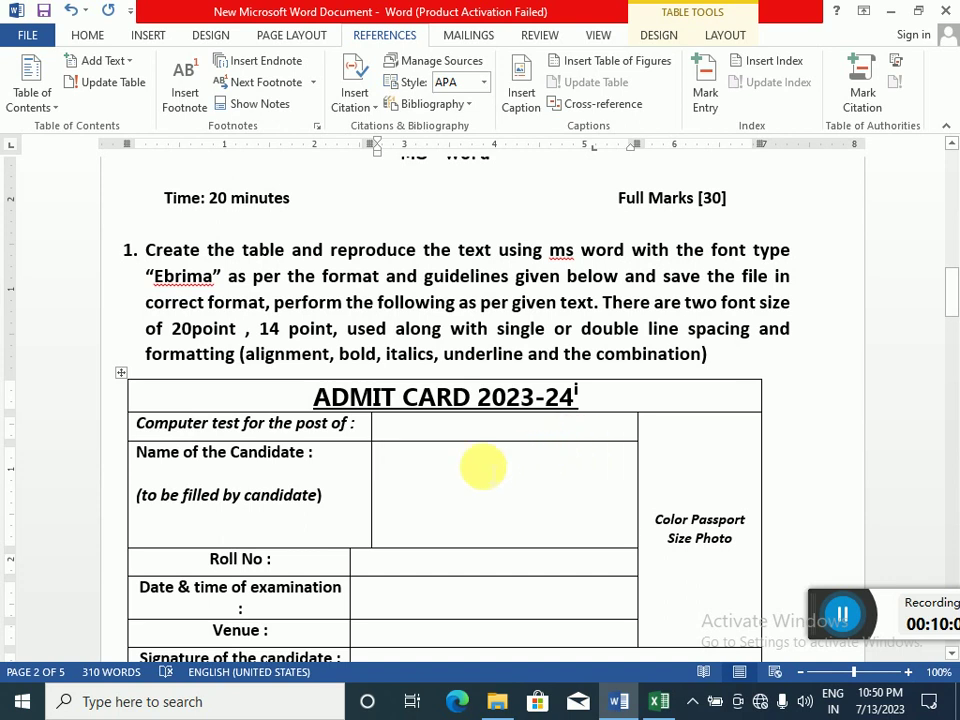
{"action": "scroll", "coordinate": [500, 445], "scroll_direction": "down", "scroll_amount": 5}
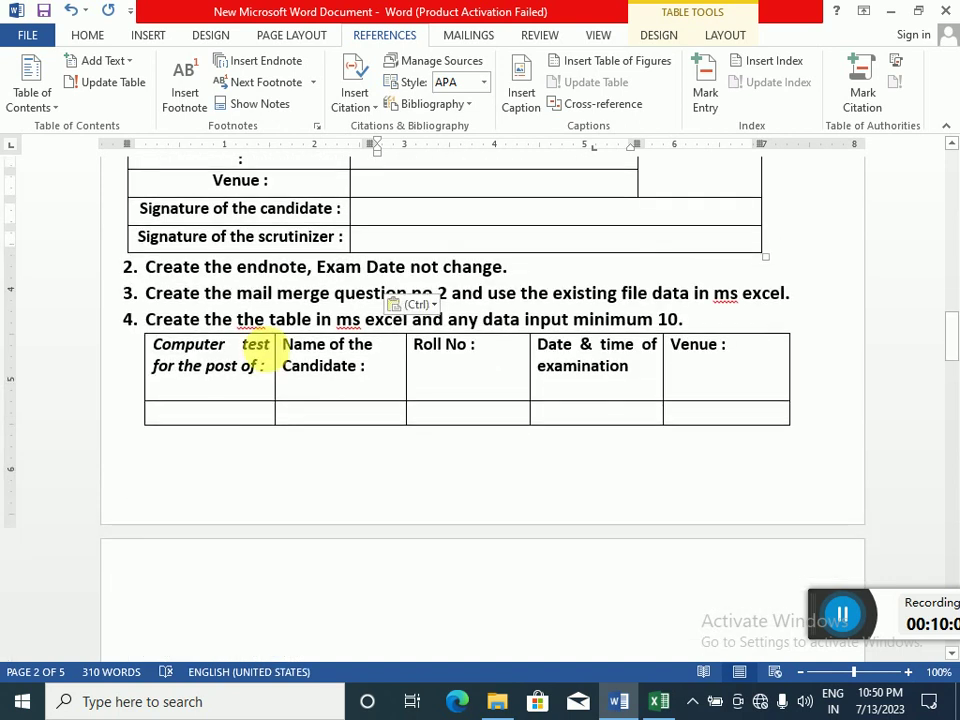
{"action": "scroll", "coordinate": [262, 378], "scroll_direction": "up", "scroll_amount": 4}
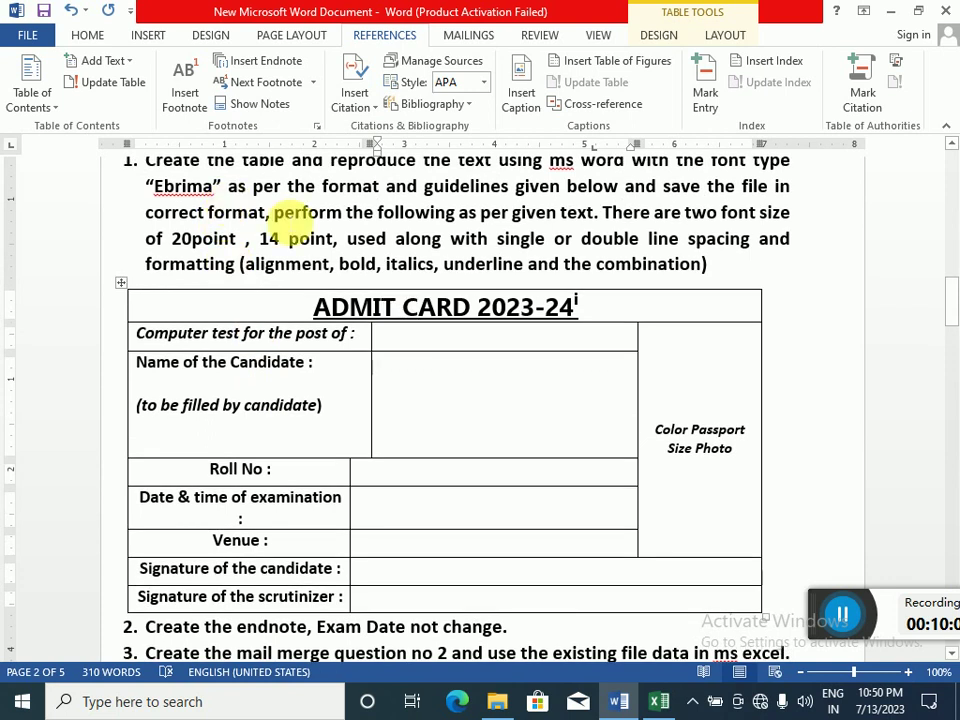
{"action": "scroll", "coordinate": [350, 465], "scroll_direction": "down", "scroll_amount": 1}
{"action": "scroll", "coordinate": [365, 415], "scroll_direction": "down", "scroll_amount": 2}
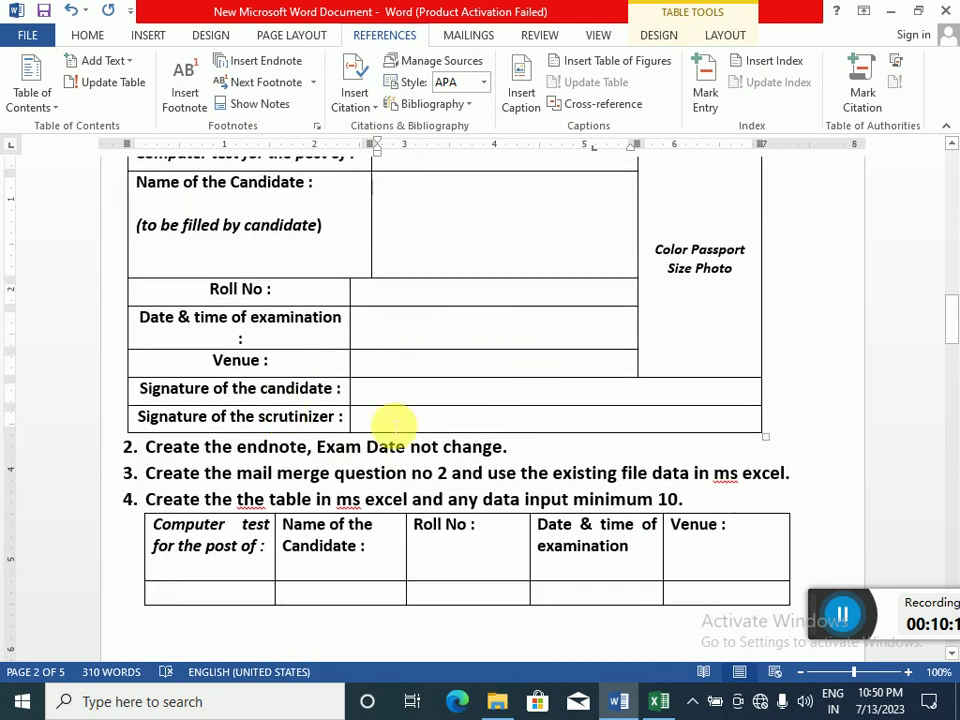
{"action": "scroll", "coordinate": [390, 415], "scroll_direction": "down", "scroll_amount": 1}
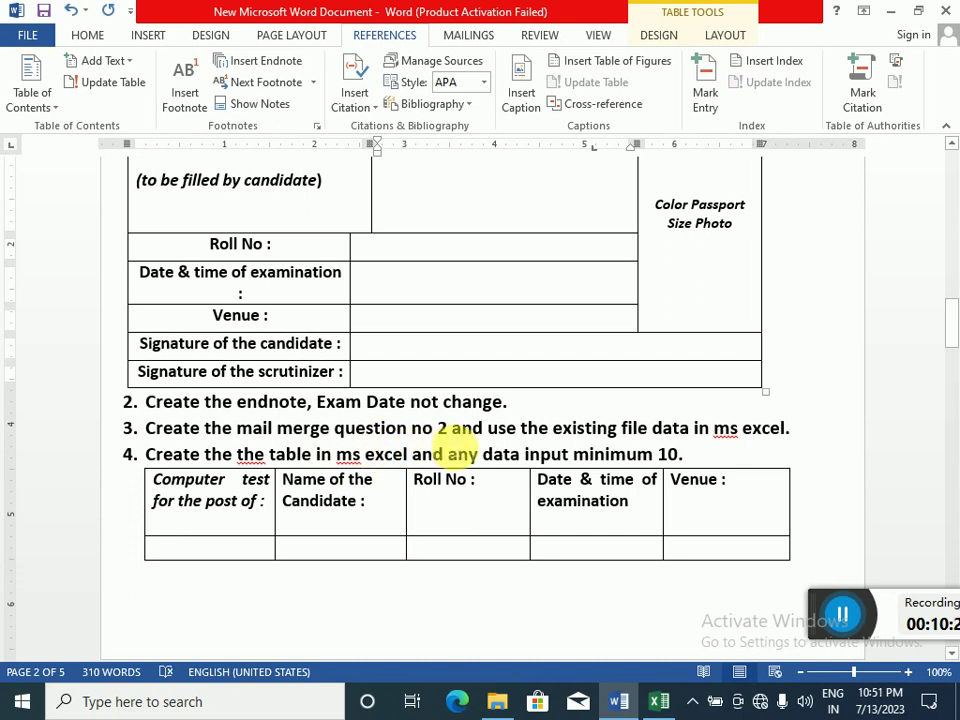
{"action": "scroll", "coordinate": [439, 454], "scroll_direction": "up", "scroll_amount": 3}
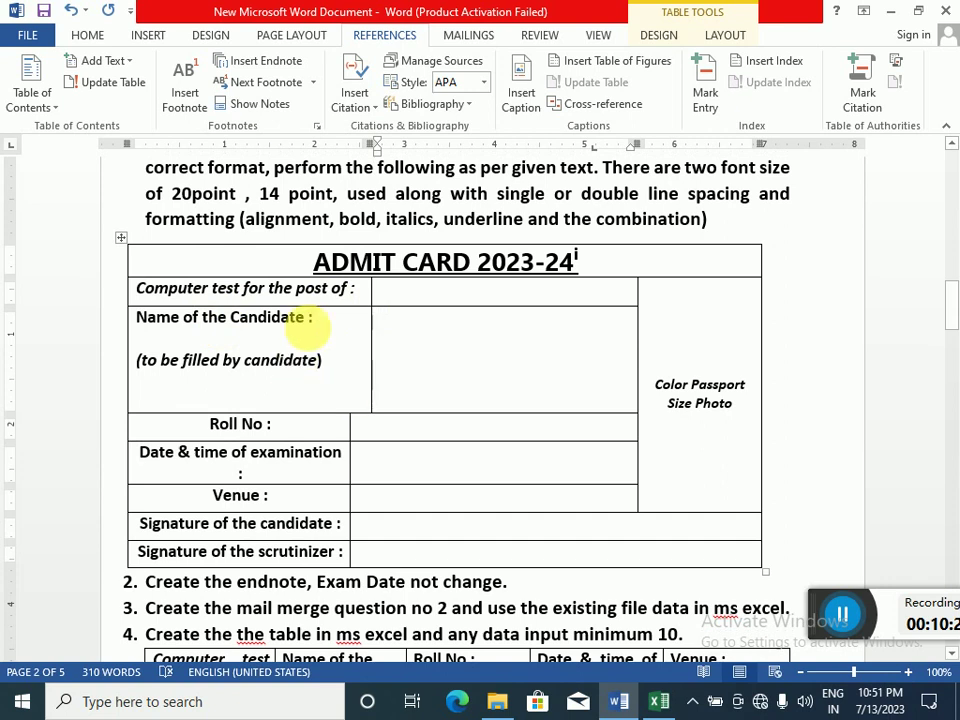
{"action": "scroll", "coordinate": [311, 422], "scroll_direction": "up", "scroll_amount": 1}
{"action": "scroll", "coordinate": [302, 429], "scroll_direction": "down", "scroll_amount": 3}
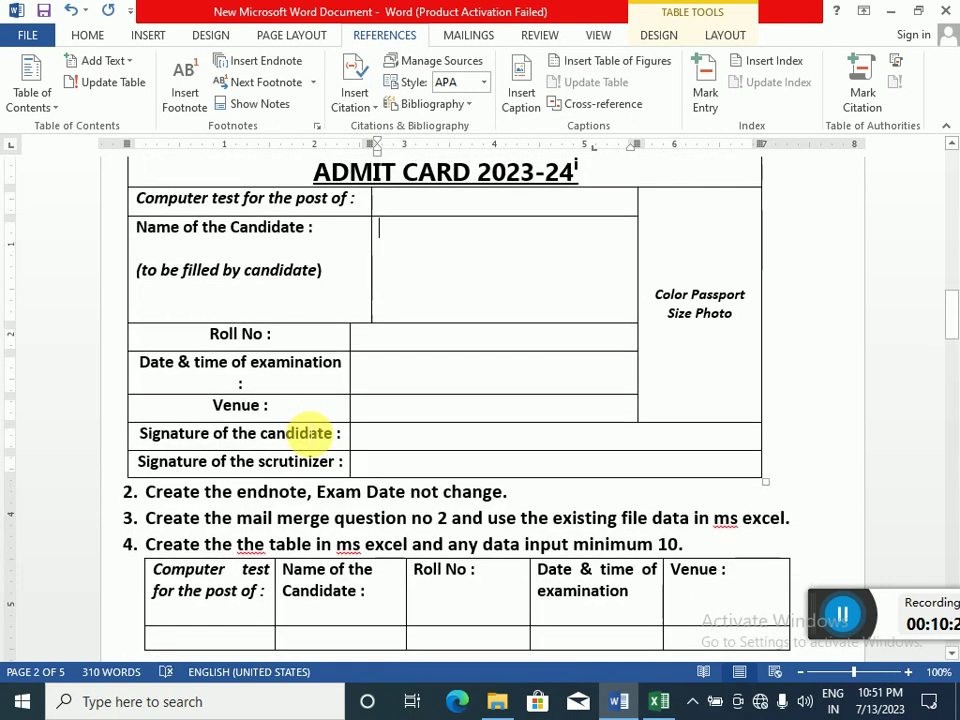
{"action": "scroll", "coordinate": [315, 436], "scroll_direction": "down", "scroll_amount": 1}
Change item 3's 'question no 2' to 'question no 1'
{"action": "left_click", "coordinate": [448, 472]}
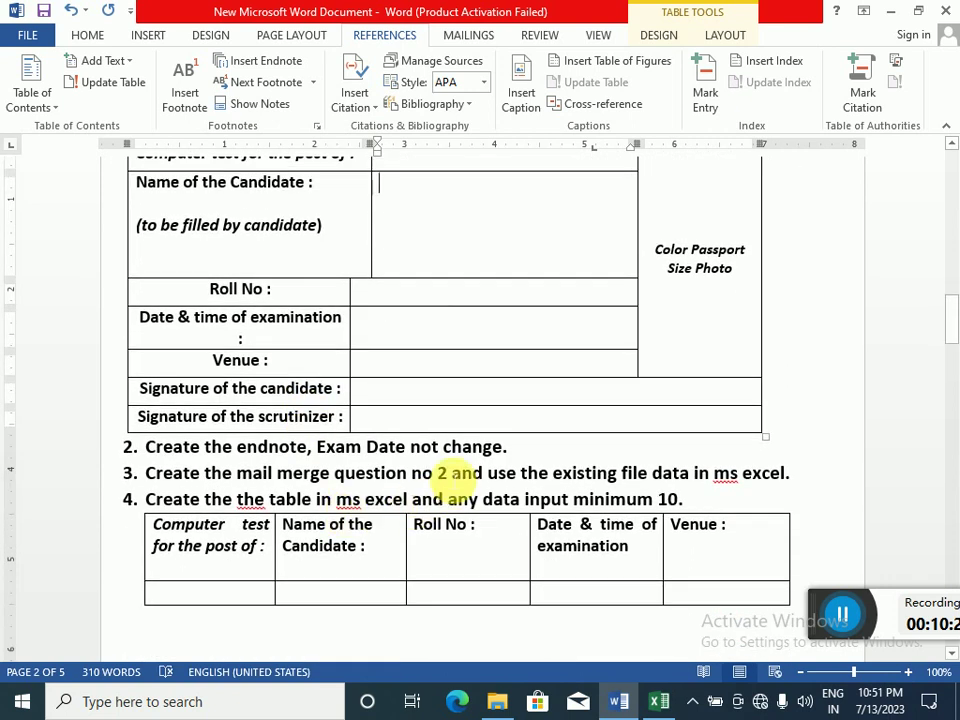
{"action": "key", "text": "BackSpace"}
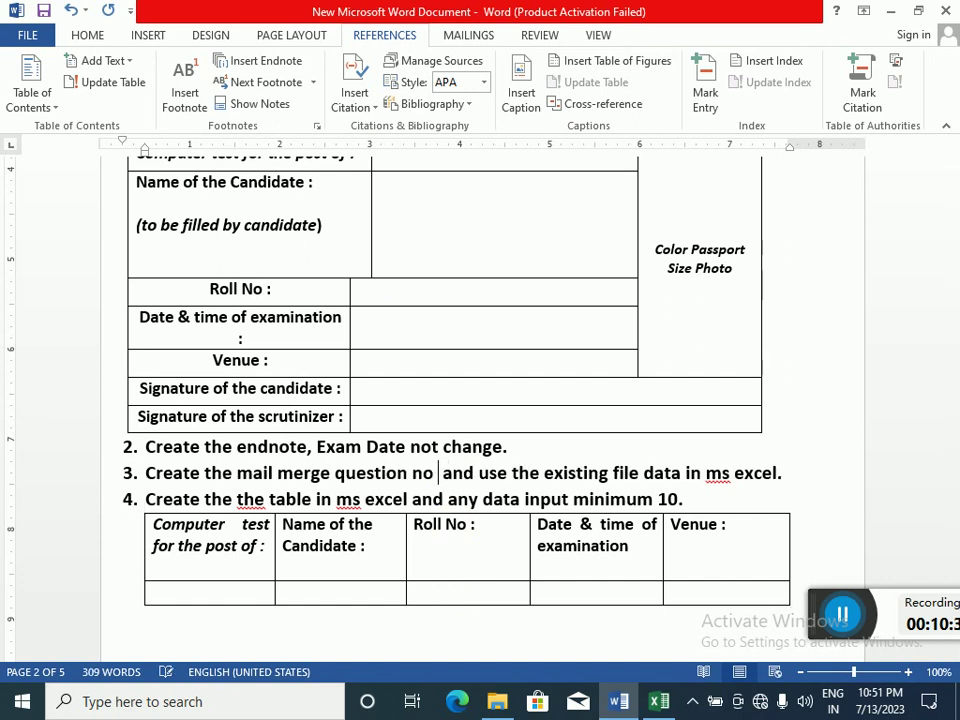
{"action": "type", "text": "1"}
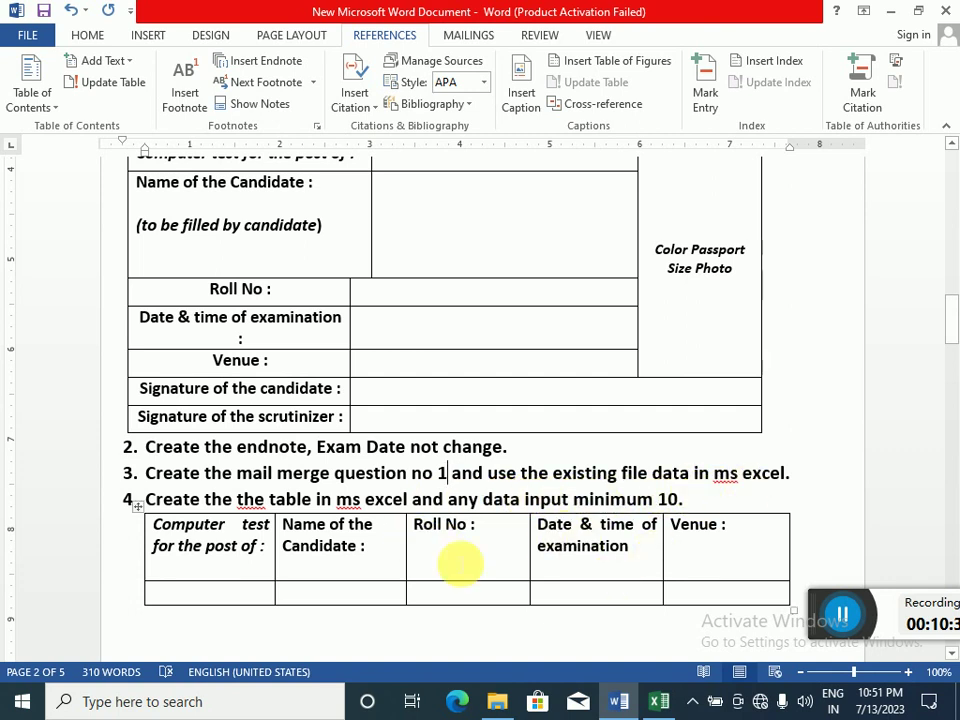
Select items 2–4 together with the second table's header row
{"action": "scroll", "coordinate": [450, 560], "scroll_direction": "up", "scroll_amount": 1}
{"action": "scroll", "coordinate": [356, 405], "scroll_direction": "up", "scroll_amount": 4}
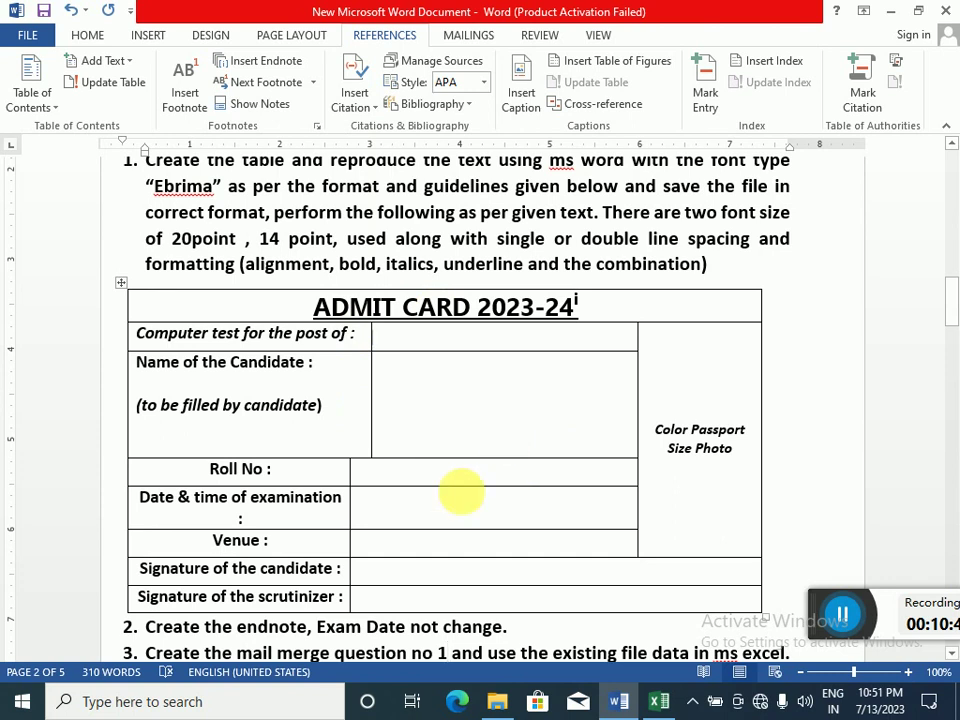
{"action": "scroll", "coordinate": [461, 493], "scroll_direction": "down", "scroll_amount": 5}
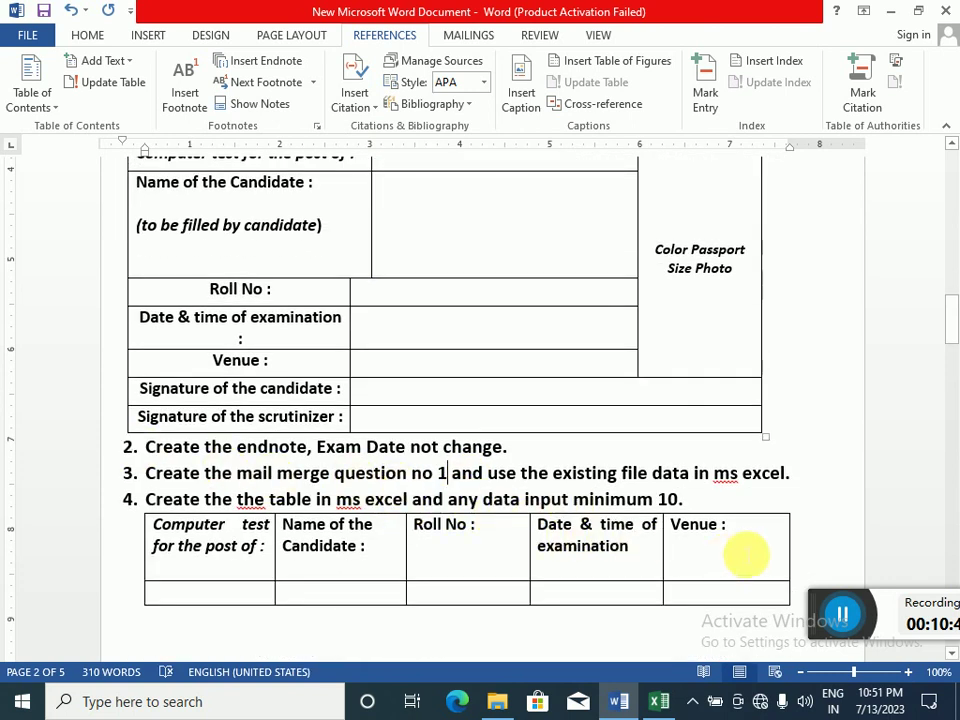
{"action": "left_click_drag", "start_coordinate": [802, 531], "coordinate": [168, 446]}
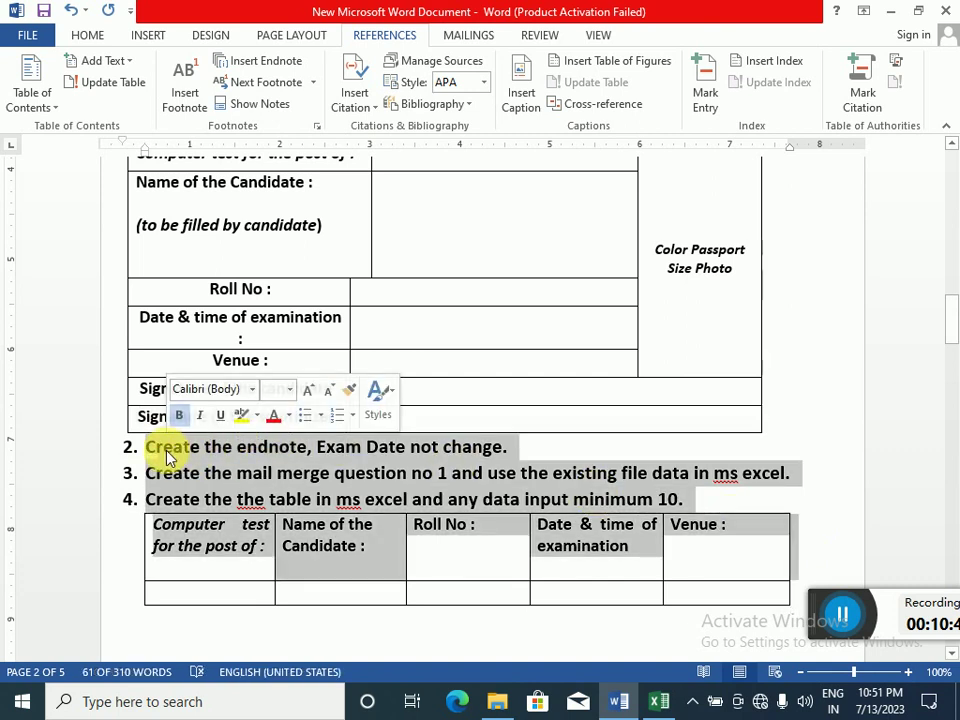
Delete the selected items, then delete the leftover empty table via Table Layout
{"action": "key", "text": "BackSpace"}
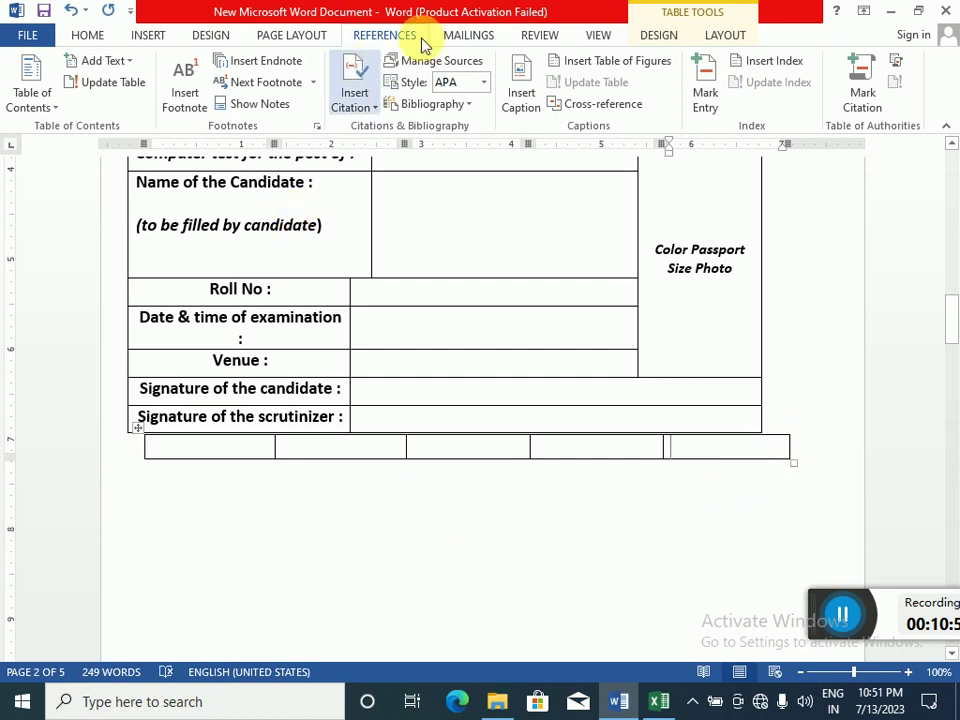
{"action": "left_click", "coordinate": [714, 38]}
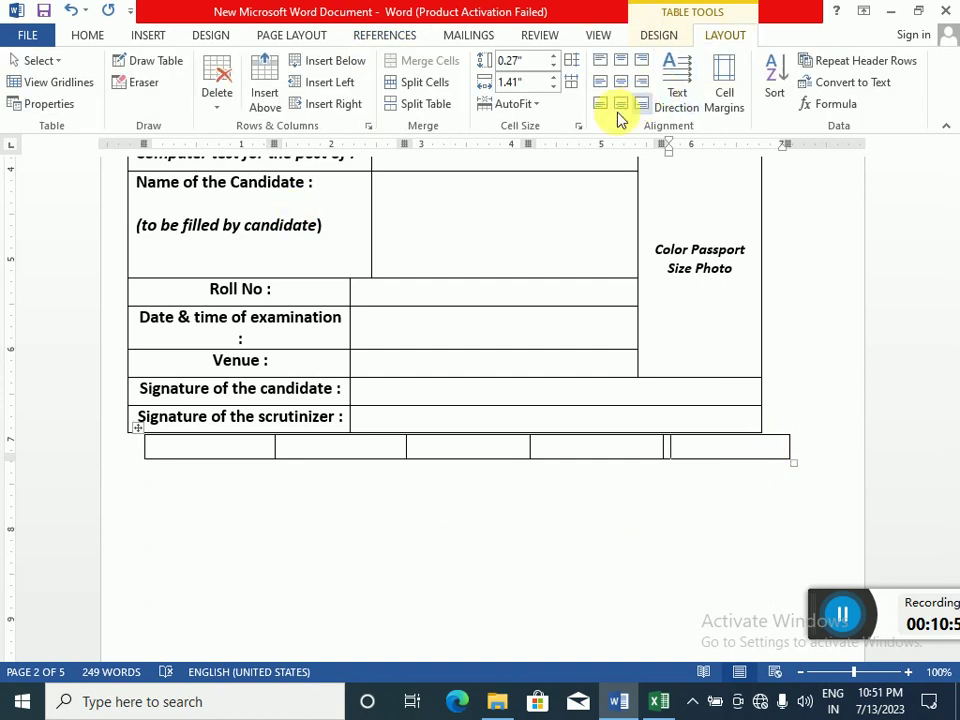
{"action": "left_click", "coordinate": [210, 106]}
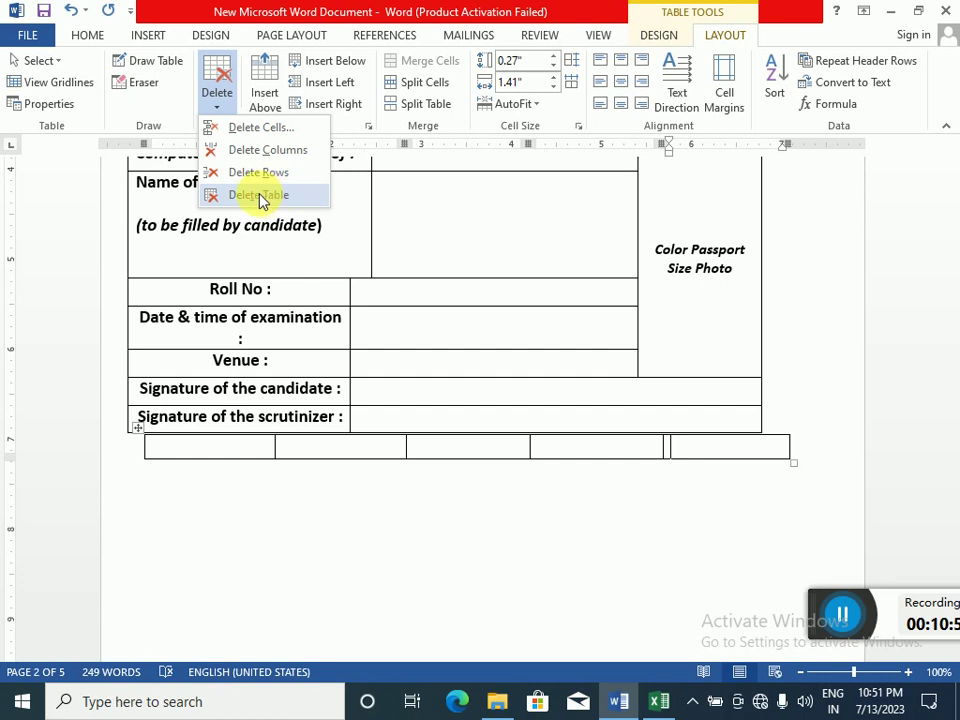
{"action": "left_click", "coordinate": [258, 195]}
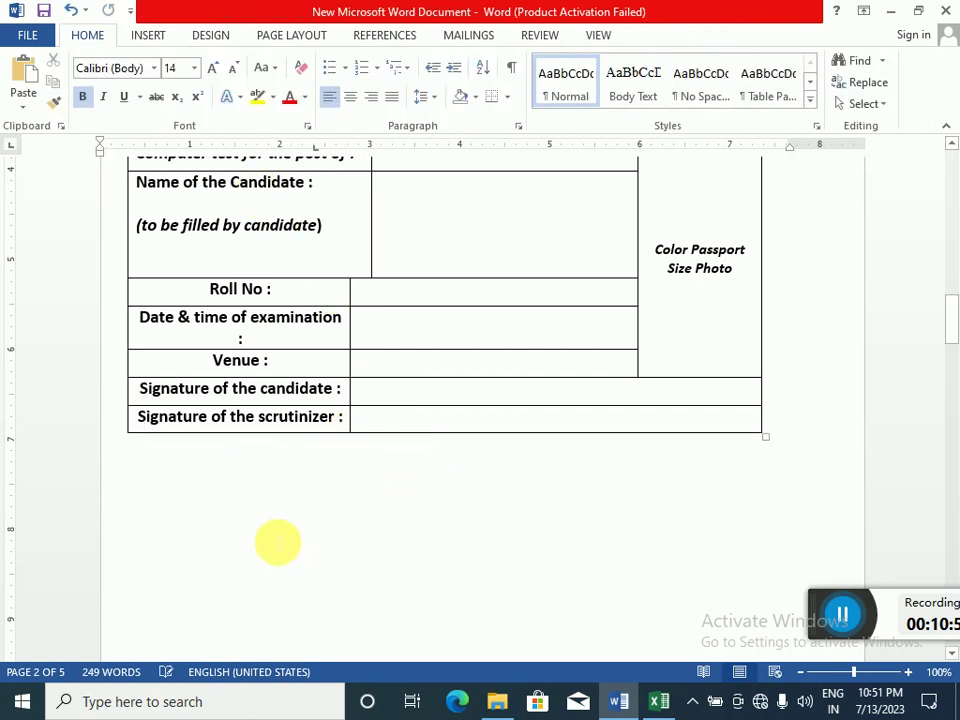
Delete the instruction paragraph and remove the leftover list number
{"action": "scroll", "coordinate": [300, 530], "scroll_direction": "up", "scroll_amount": 5}
{"action": "left_click_drag", "start_coordinate": [718, 320], "coordinate": [120, 216]}
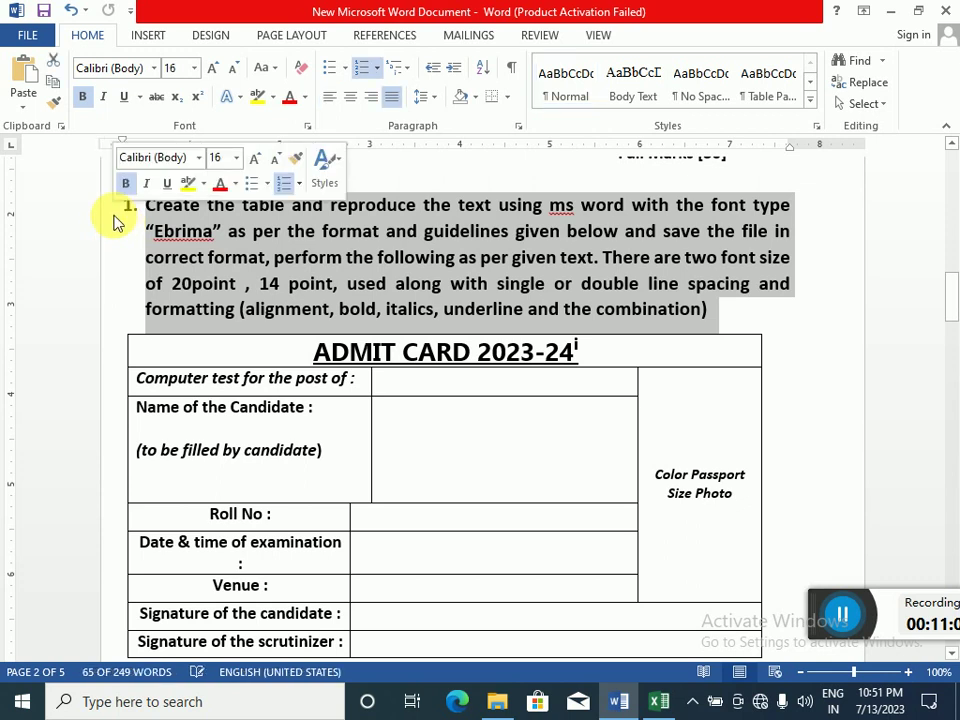
{"action": "key", "text": "Delete"}
{"action": "scroll", "coordinate": [292, 375], "scroll_direction": "up", "scroll_amount": 2}
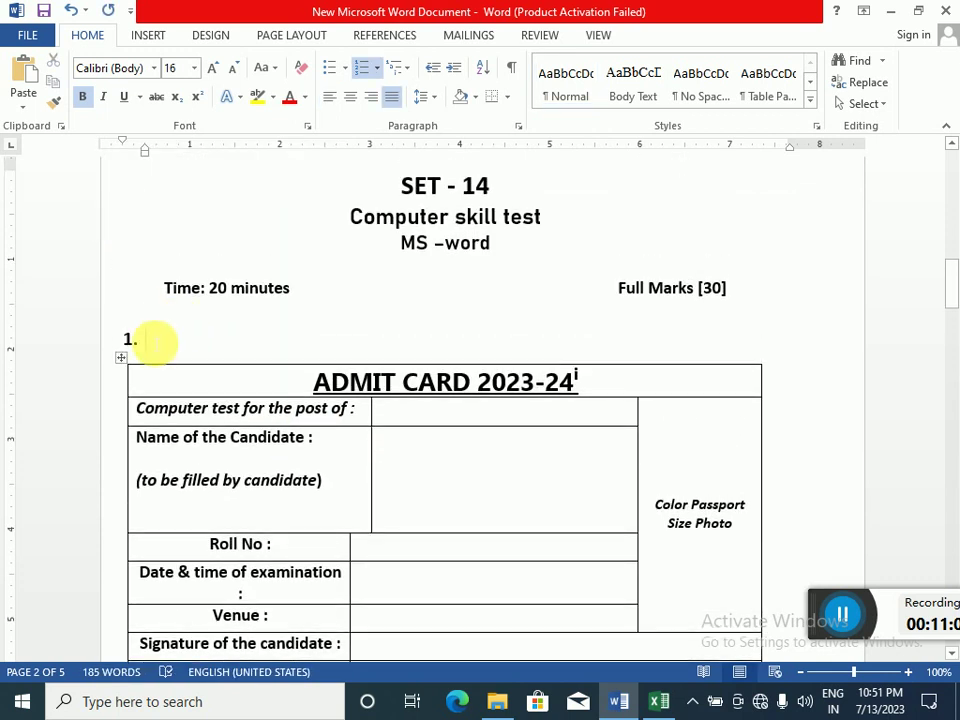
{"action": "key", "text": "BackSpace"}
Delete the heading block from SET - 14 through Full Marks [30]
{"action": "left_click_drag", "start_coordinate": [765, 285], "coordinate": [418, 203]}
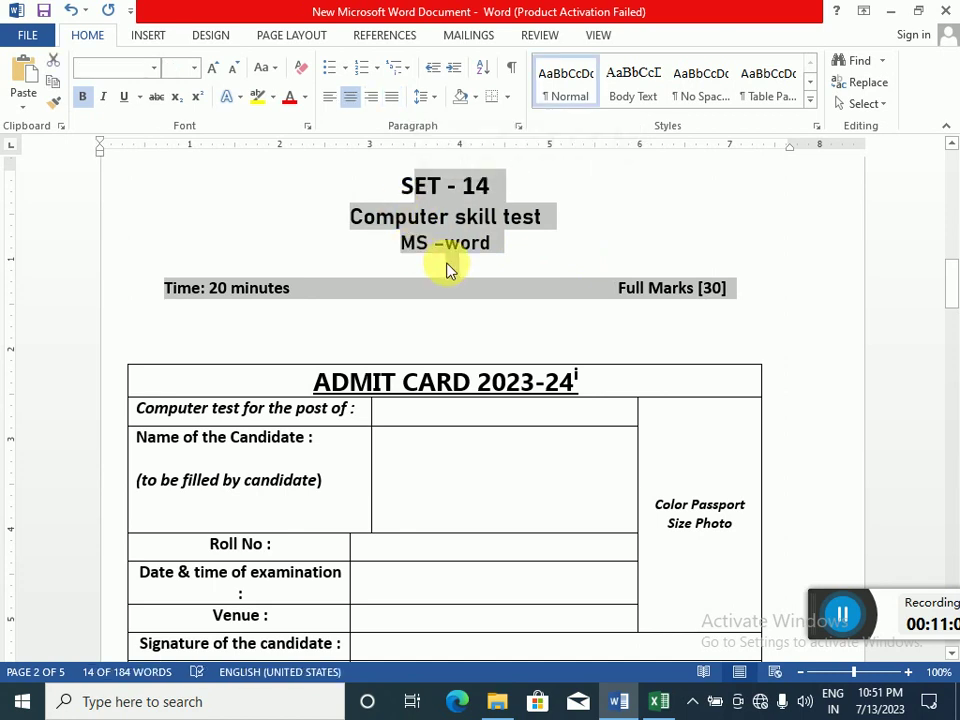
{"action": "key", "text": "Delete"}
{"action": "key", "text": "Delete"}
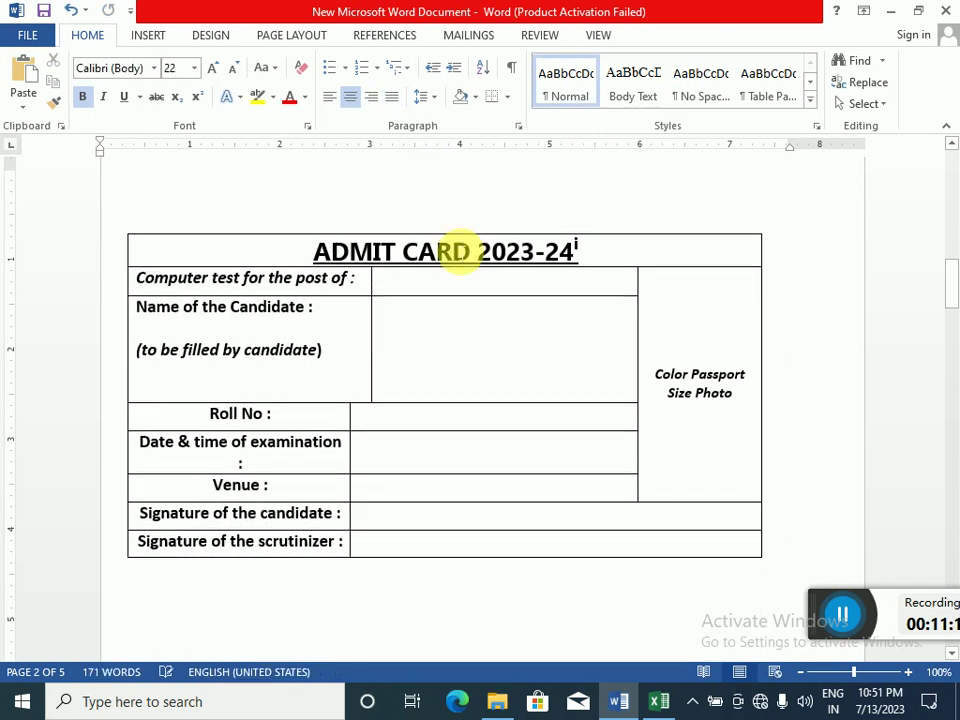
{"action": "scroll", "coordinate": [435, 304], "scroll_direction": "up", "scroll_amount": 5}
{"action": "scroll", "coordinate": [431, 315], "scroll_direction": "down", "scroll_amount": 3}
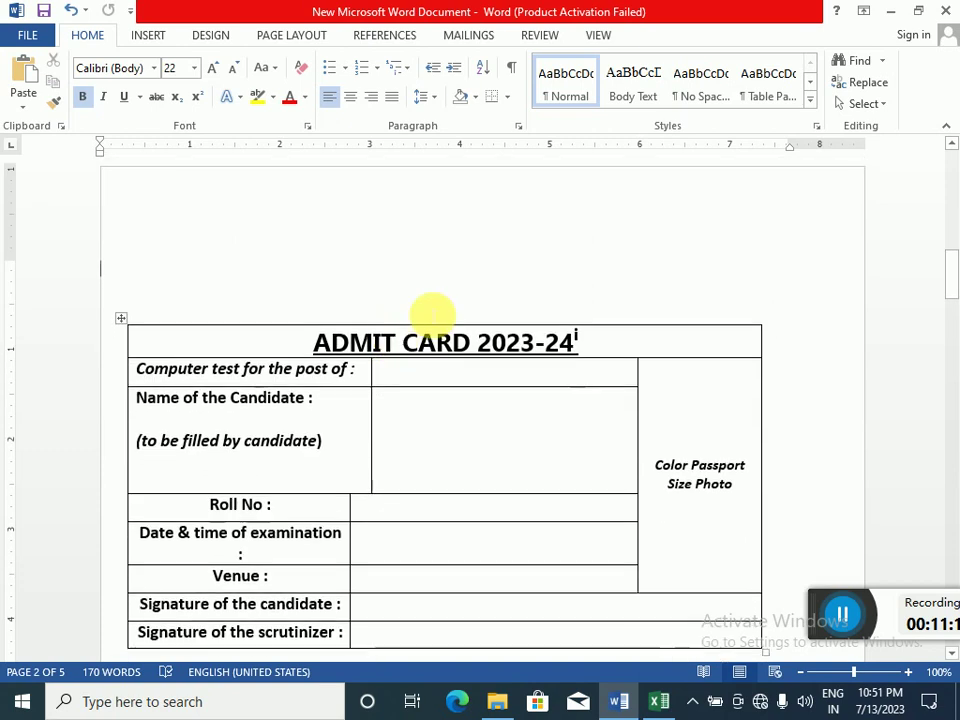
{"action": "scroll", "coordinate": [544, 386], "scroll_direction": "down", "scroll_amount": 3}
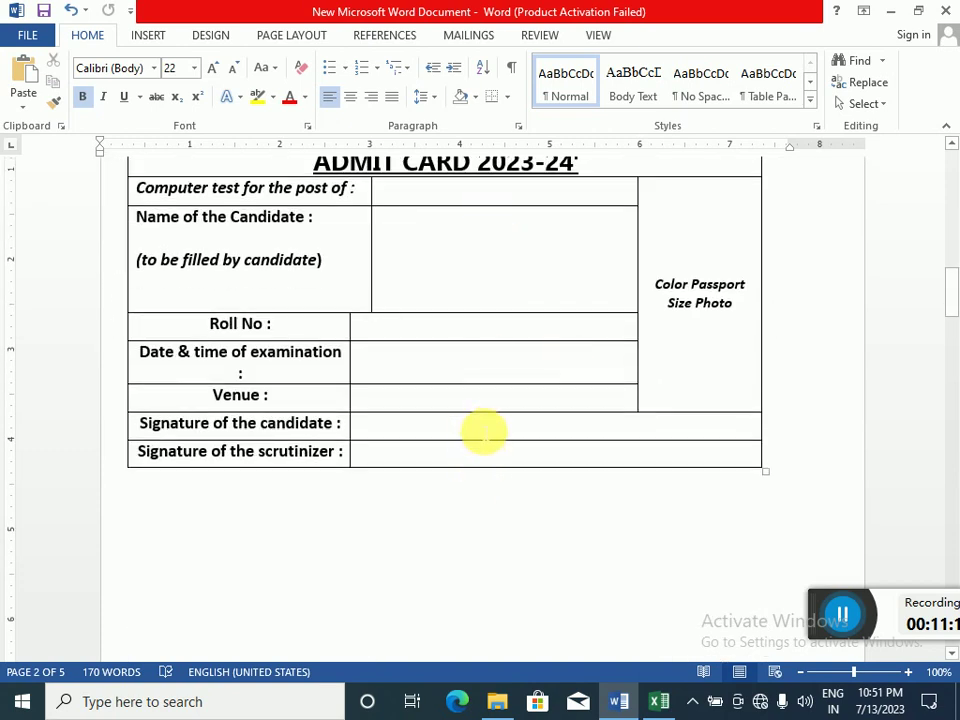
{"action": "scroll", "coordinate": [483, 440], "scroll_direction": "up", "scroll_amount": 3}
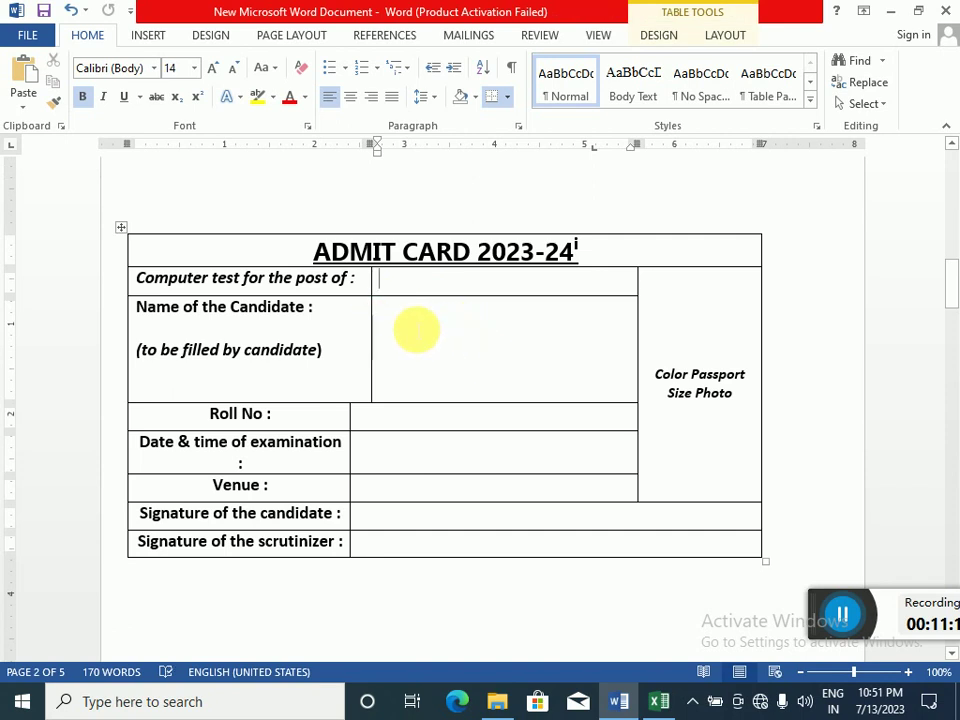
Make the admit card document a Letters mail merge
{"action": "left_click", "coordinate": [466, 36]}
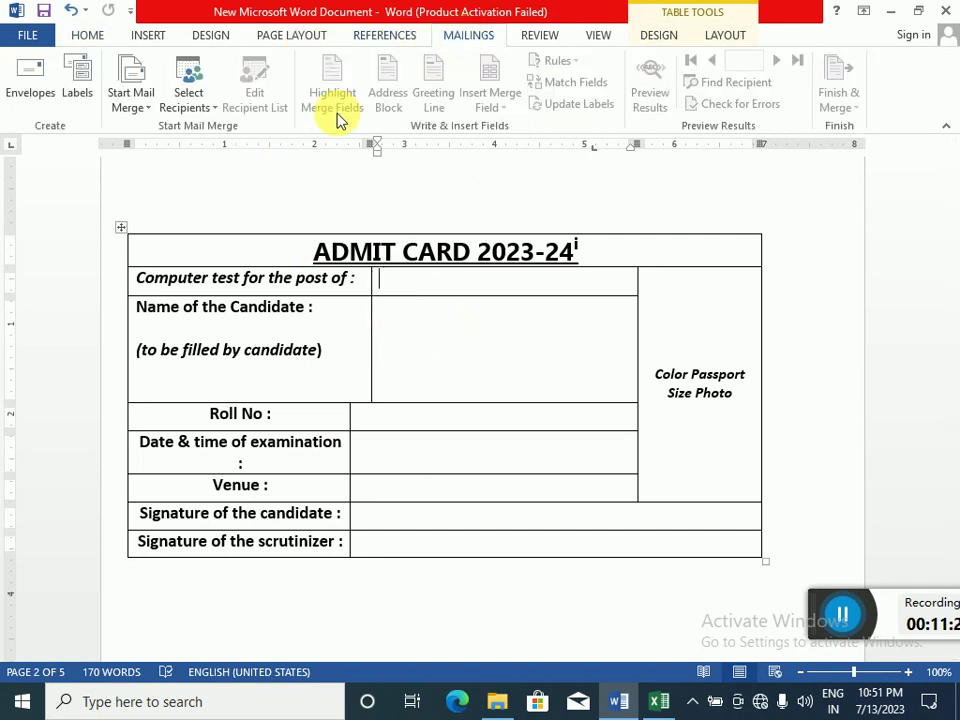
{"action": "left_click", "coordinate": [148, 108]}
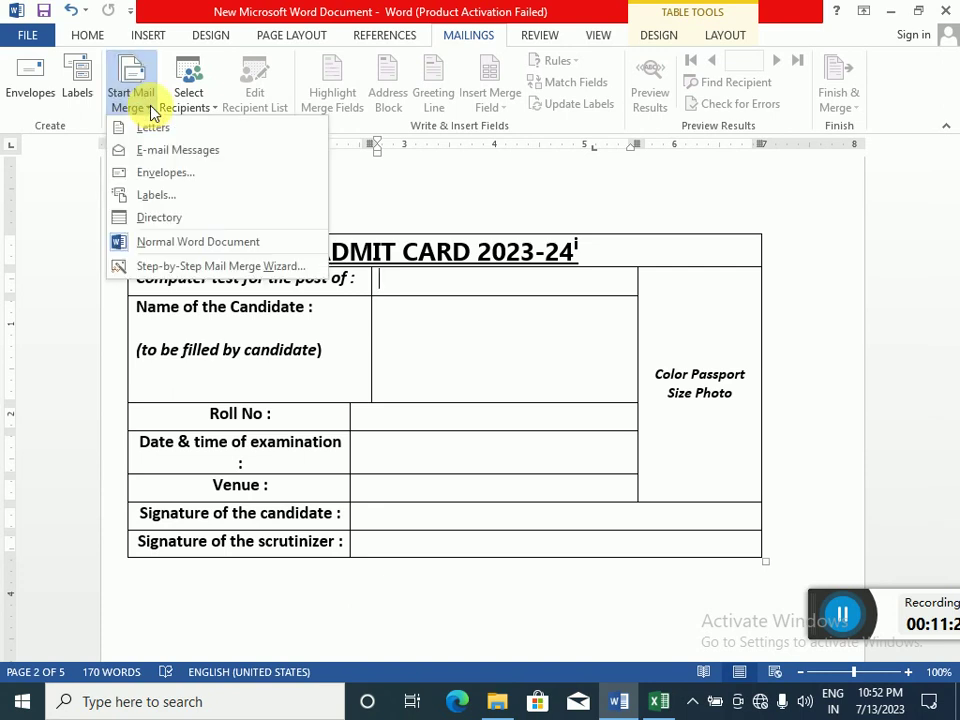
{"action": "left_click", "coordinate": [154, 129]}
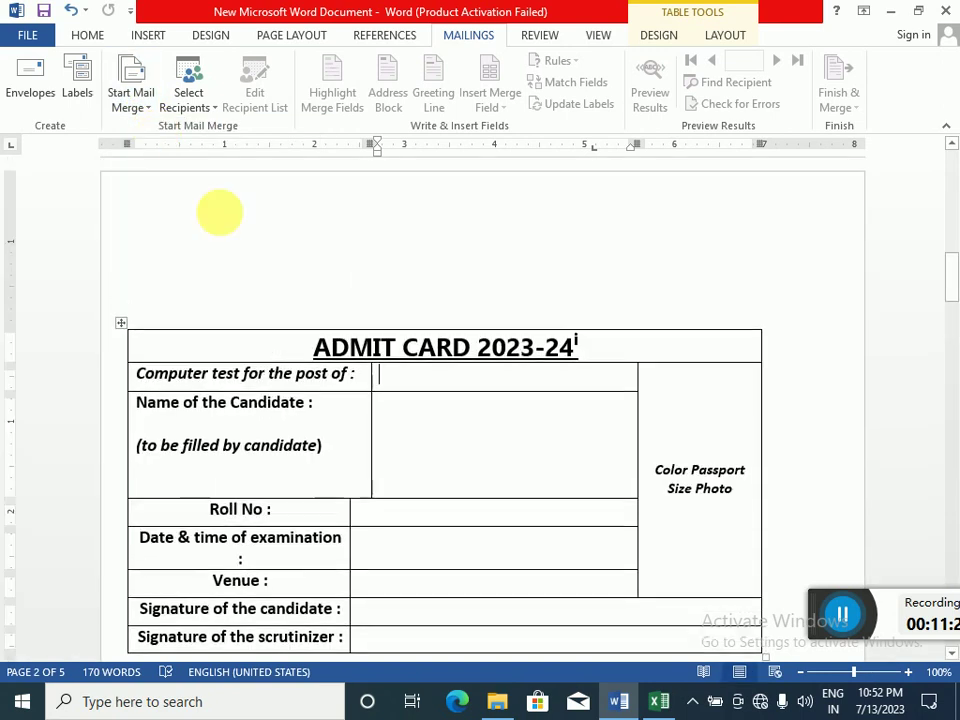
Open Use an Existing List, close the data source picker, and minimize Word
{"action": "left_click", "coordinate": [210, 102]}
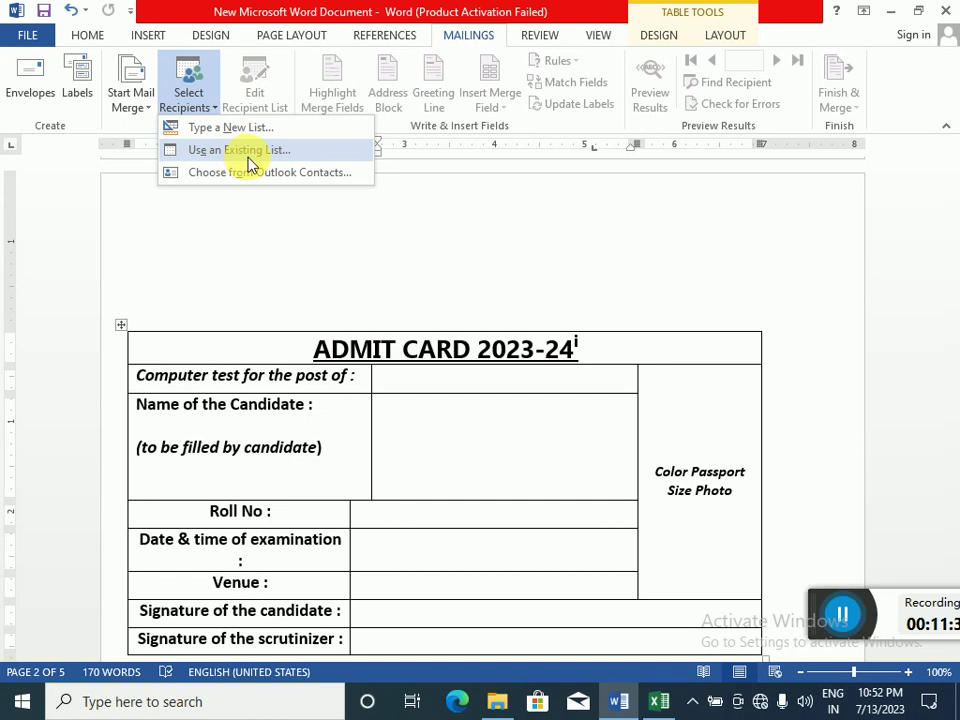
{"action": "left_click", "coordinate": [250, 163]}
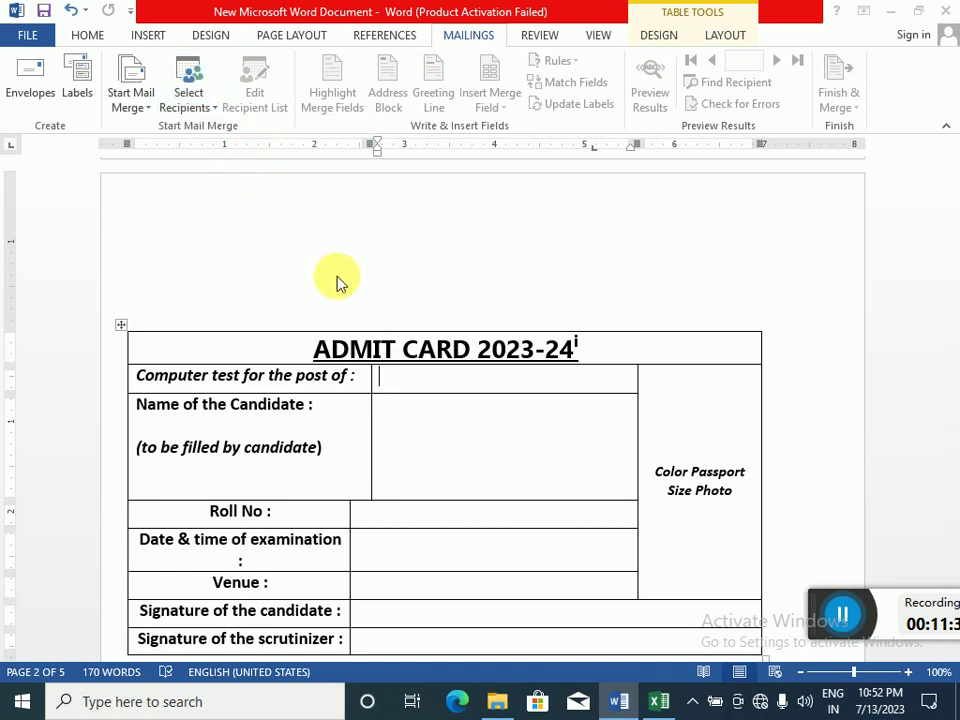
{"action": "left_click_drag", "start_coordinate": [147, 250], "coordinate": [146, 130]}
{"action": "left_click", "coordinate": [618, 14]}
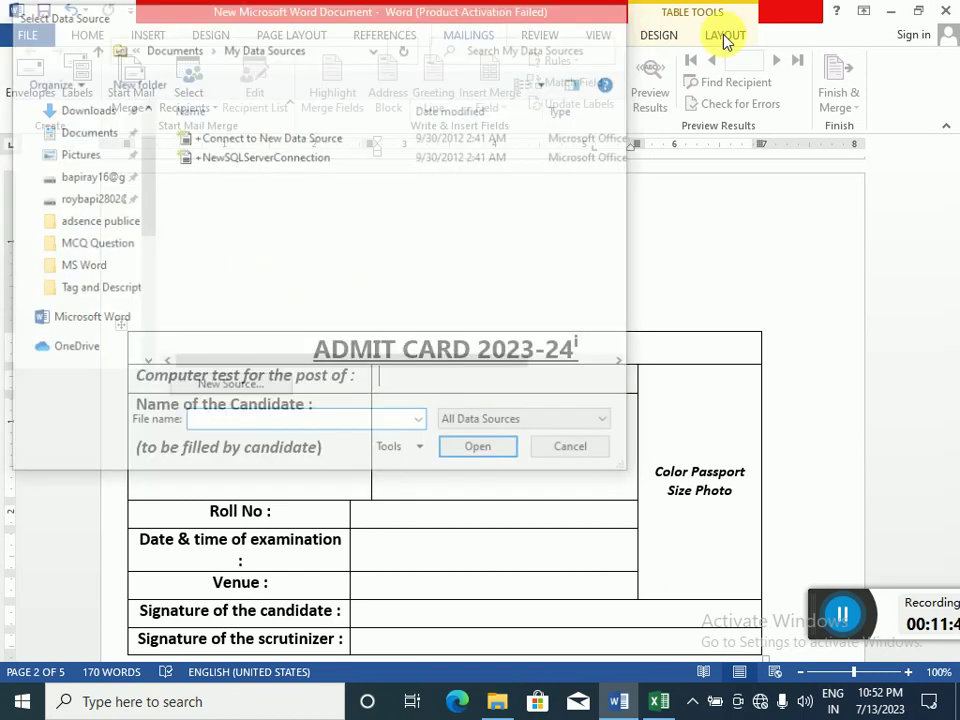
{"action": "left_click", "coordinate": [892, 13]}
Bring up the UUUU workbook, review its six candidate rows, and close Excel
{"action": "left_click", "coordinate": [889, 16]}
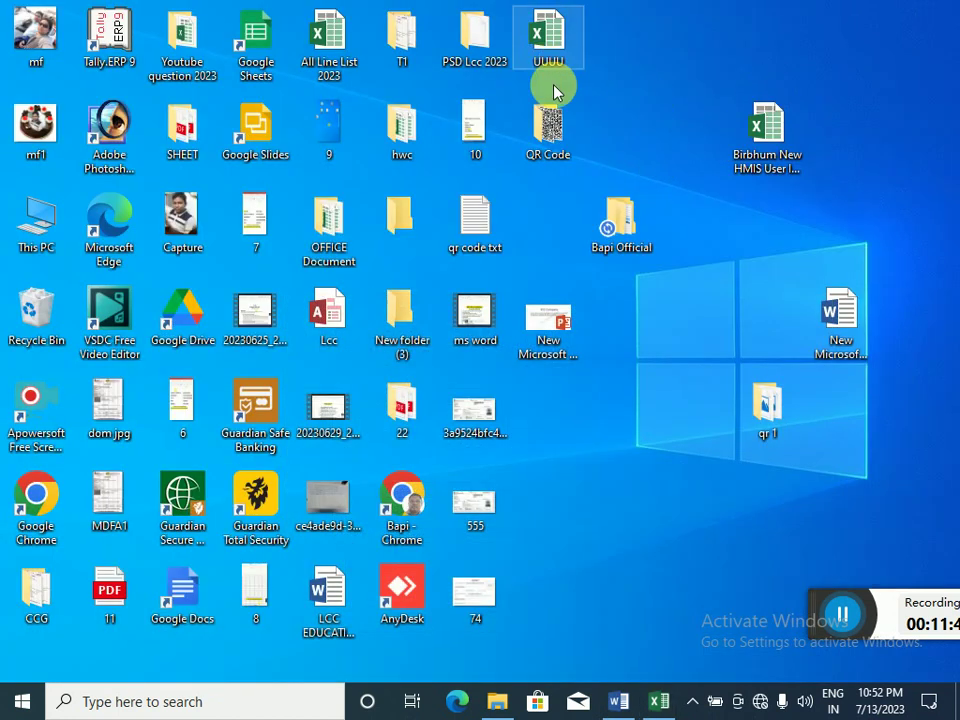
{"action": "left_click", "coordinate": [660, 701]}
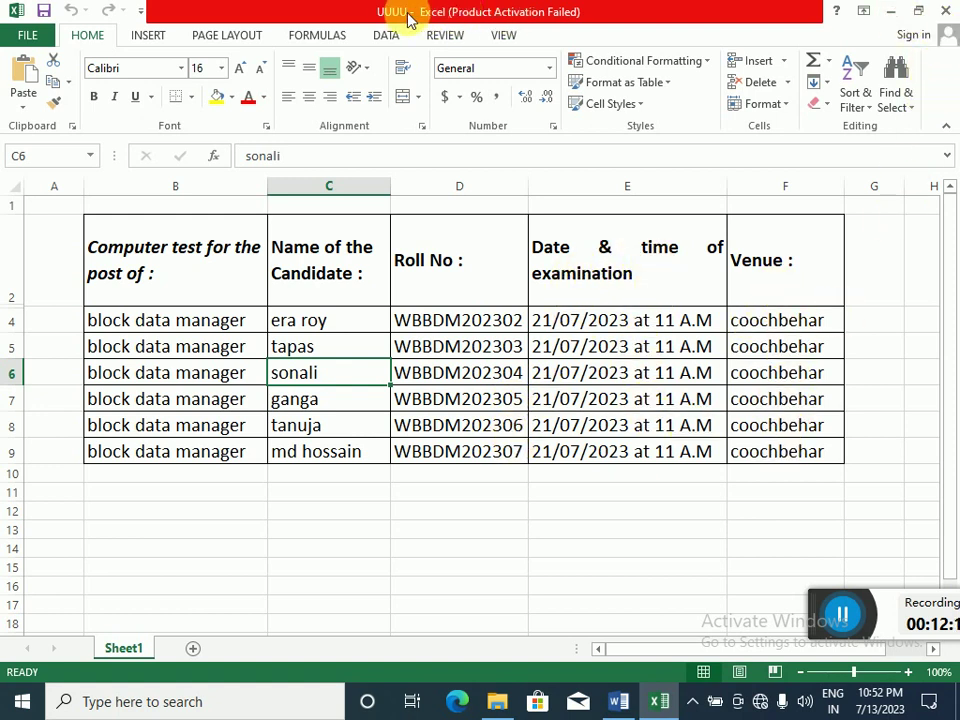
{"action": "left_click", "coordinate": [945, 10]}
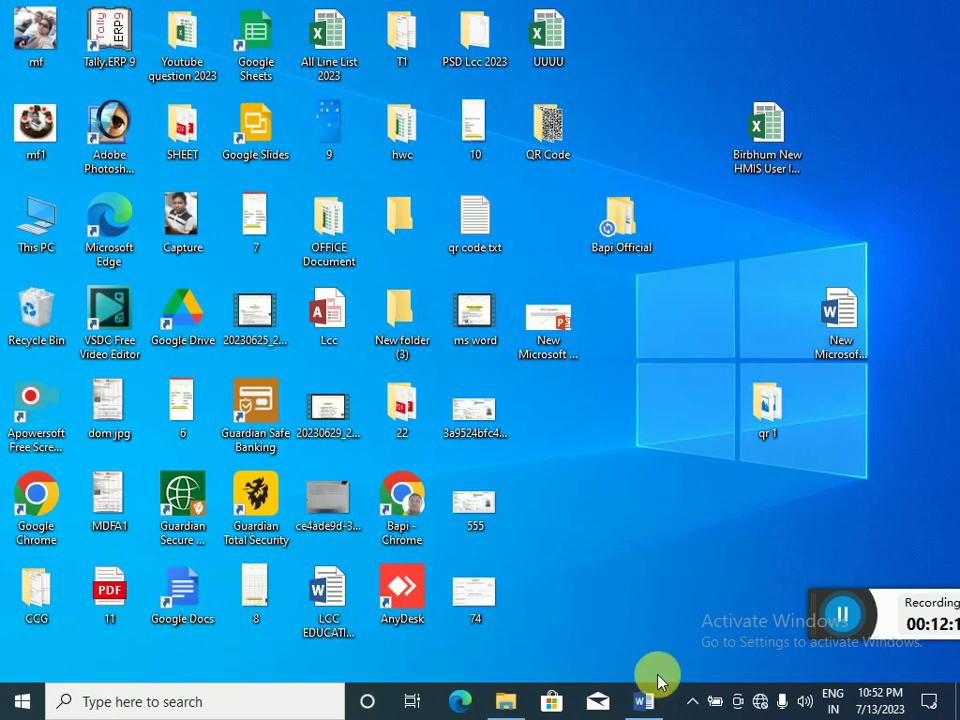
Use Desktop\UUUU.xlsx, table Sheet1$, as the admit card's existing recipient list
{"action": "left_click", "coordinate": [643, 703]}
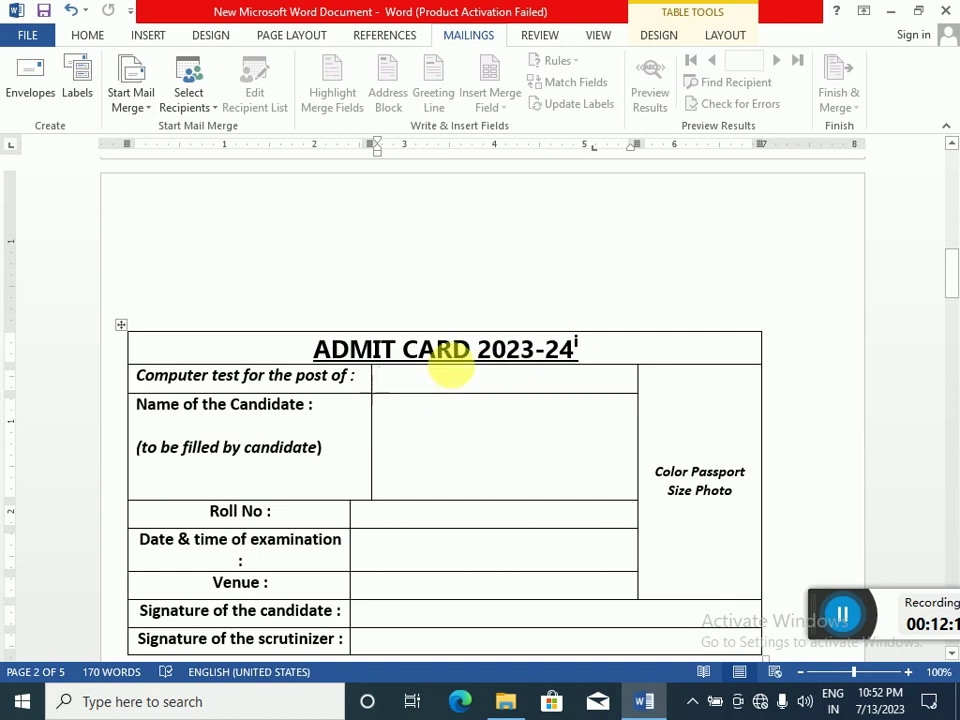
{"action": "scroll", "coordinate": [401, 296], "scroll_direction": "down", "scroll_amount": 2}
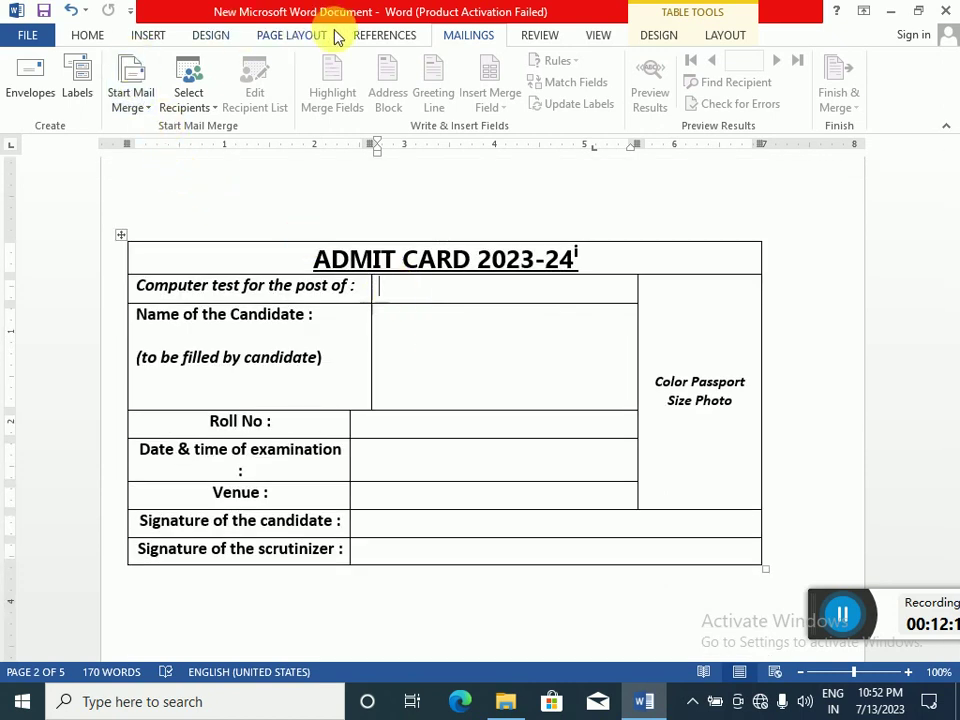
{"action": "left_click", "coordinate": [208, 107]}
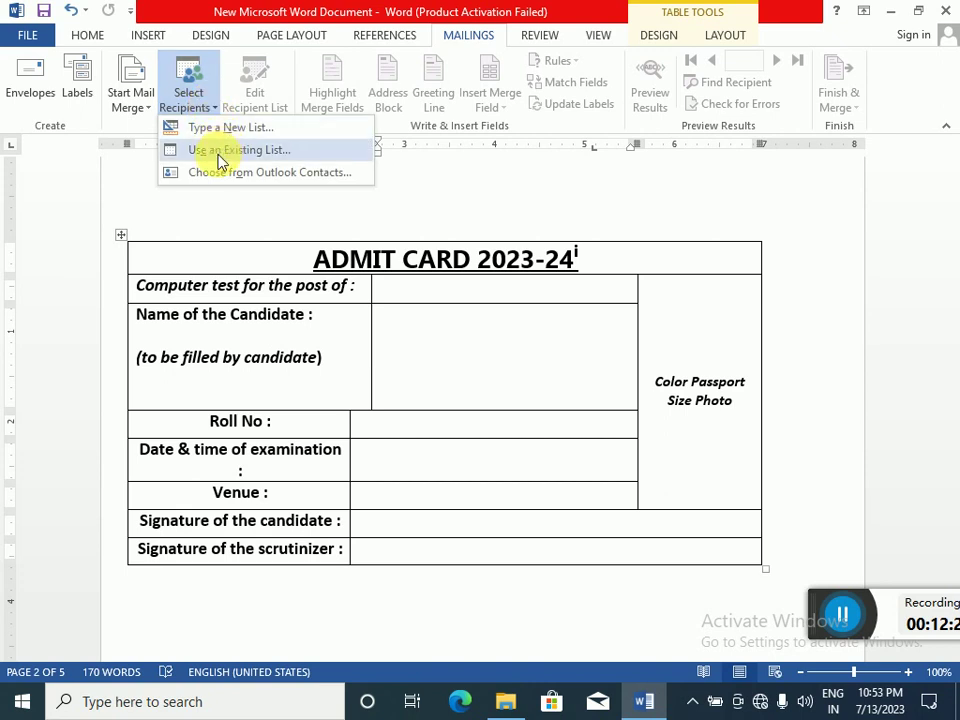
{"action": "left_click", "coordinate": [250, 150]}
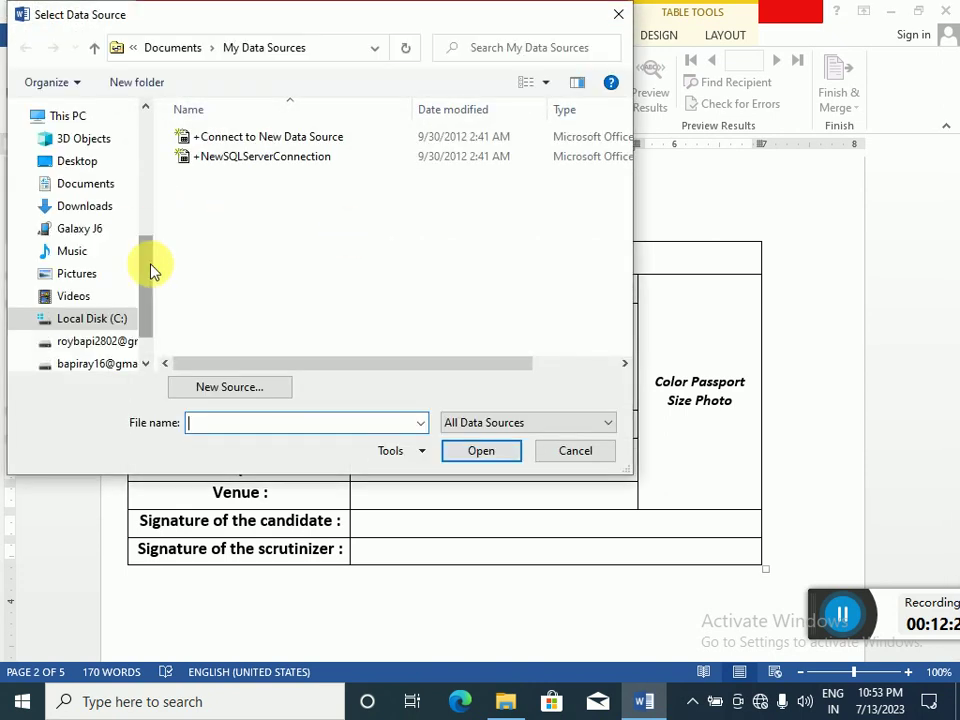
{"action": "scroll", "coordinate": [150, 150], "scroll_direction": "up", "scroll_amount": 4}
{"action": "scroll", "coordinate": [150, 150], "scroll_direction": "up", "scroll_amount": 1}
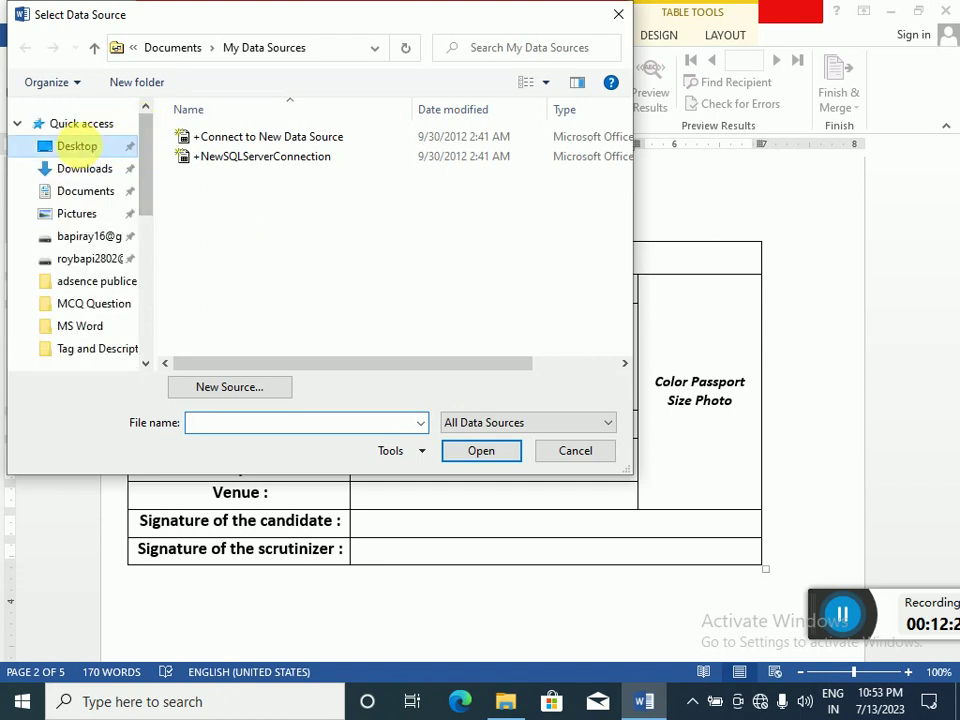
{"action": "left_click", "coordinate": [78, 146]}
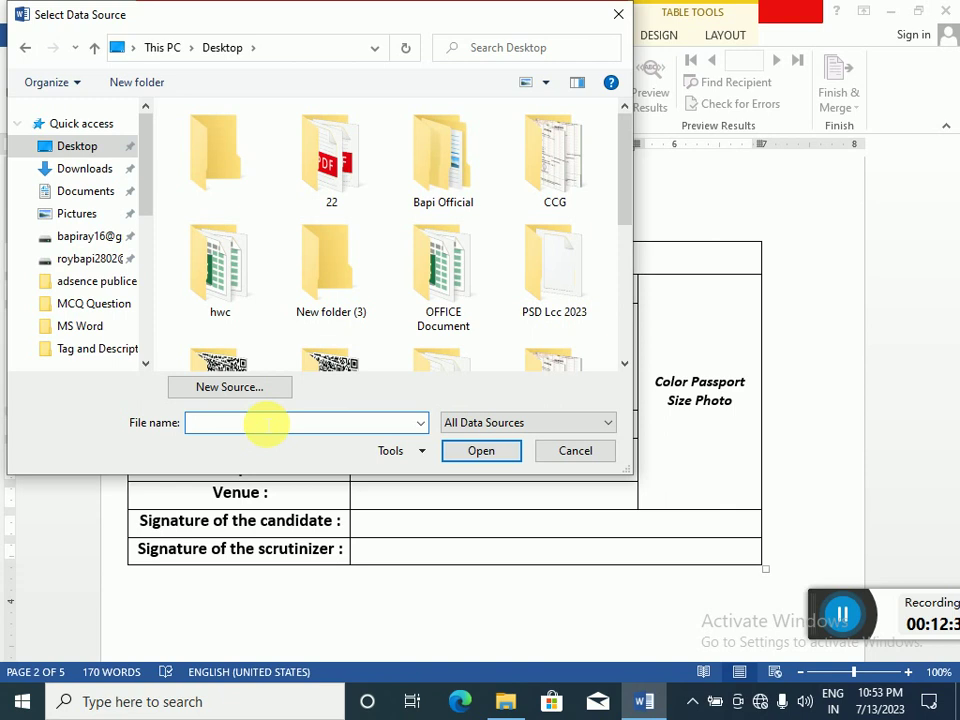
{"action": "type", "text": "u"}
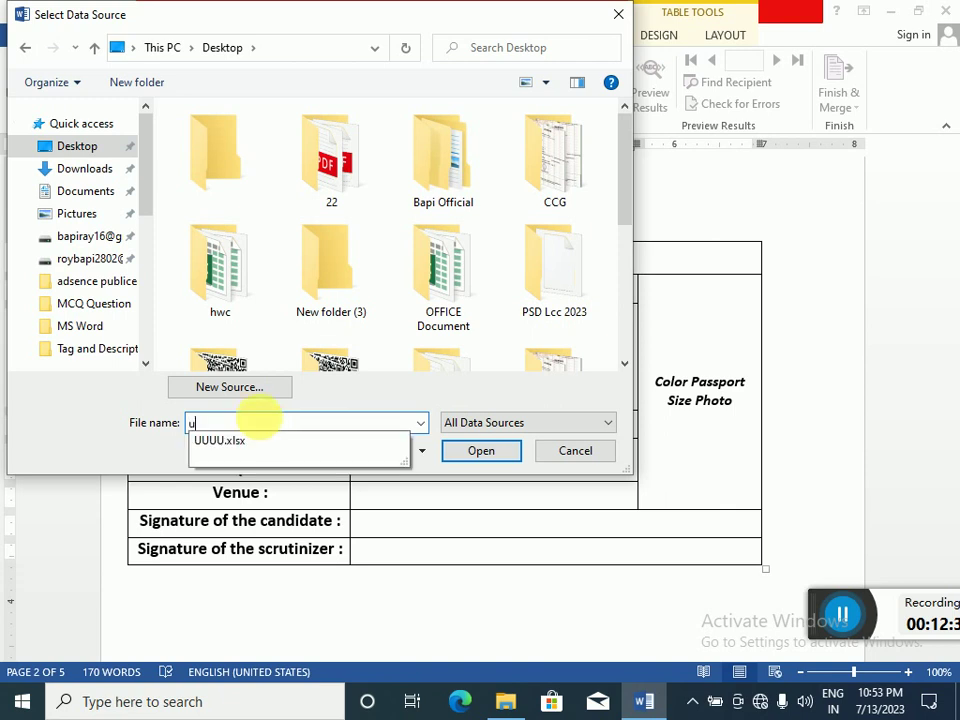
{"action": "left_click", "coordinate": [207, 442]}
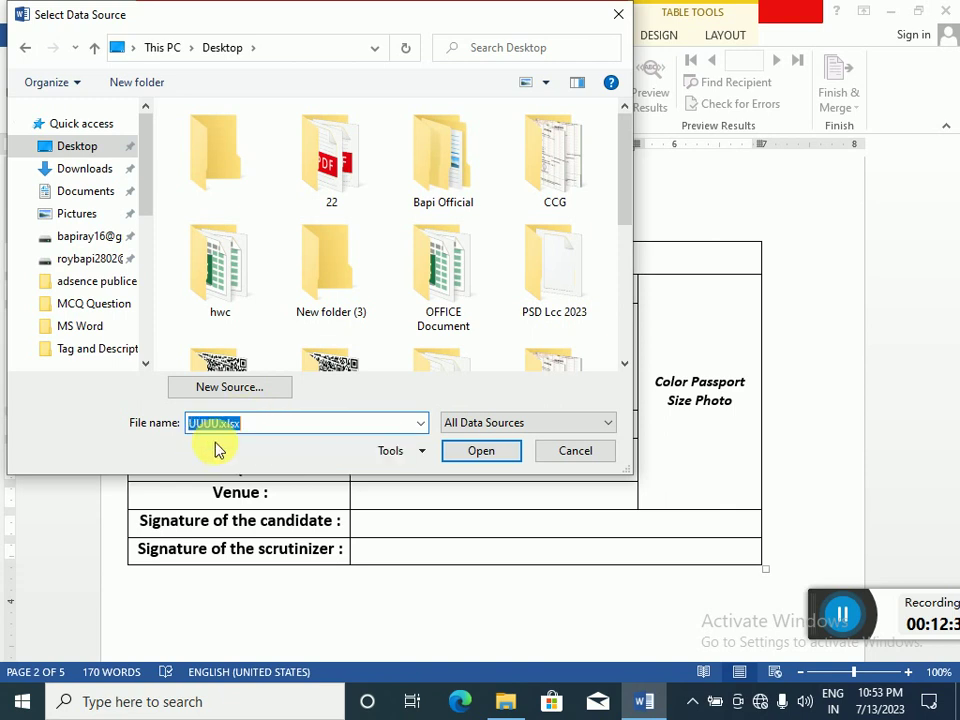
{"action": "left_click", "coordinate": [470, 452]}
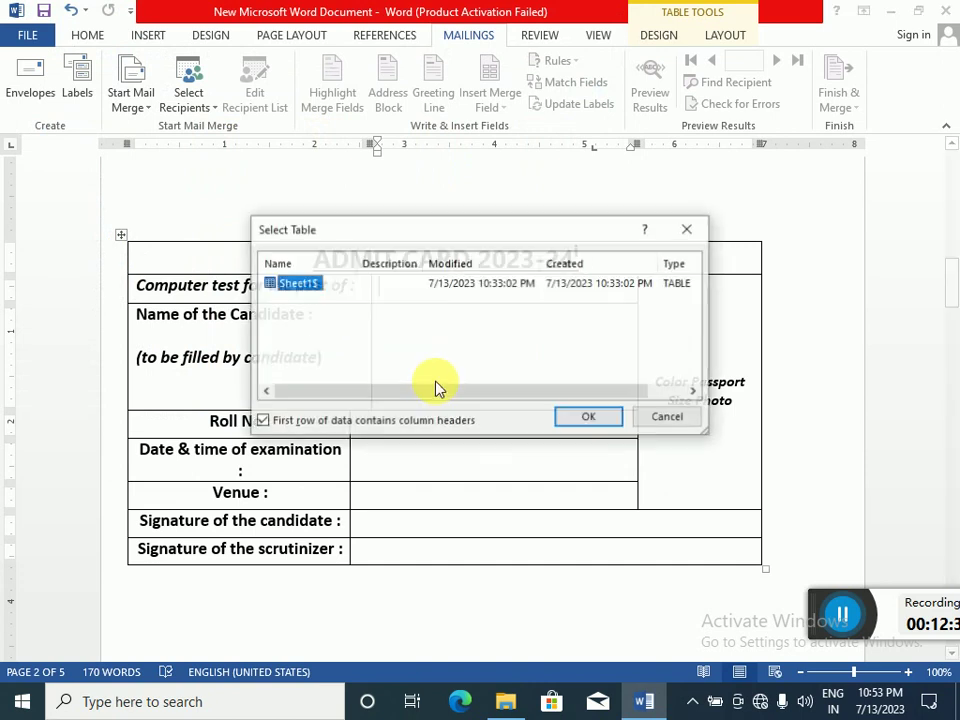
{"action": "left_click", "coordinate": [585, 418]}
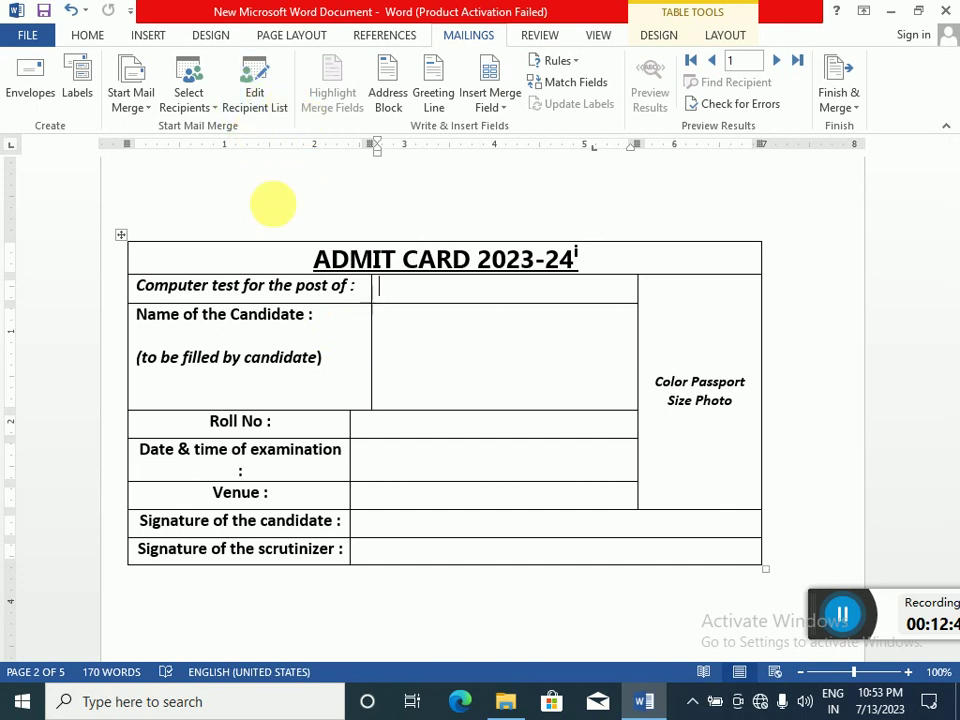
Insert Venue_ in the venue cell and Computer_test_for_the_post_of_ in the post cell
{"action": "left_click", "coordinate": [372, 291]}
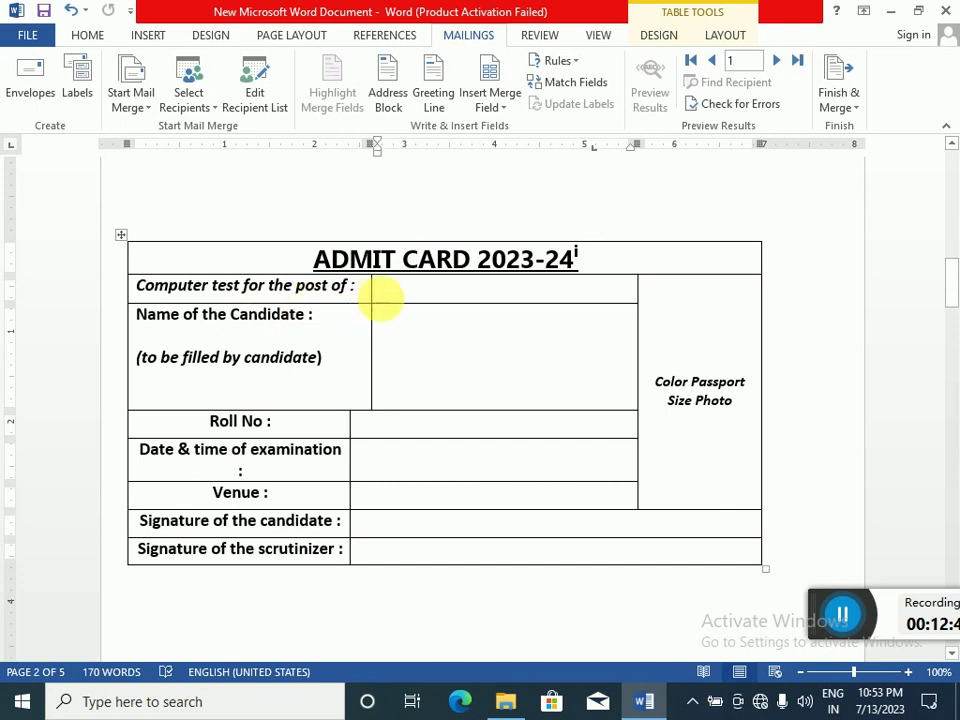
{"action": "left_click", "coordinate": [505, 108]}
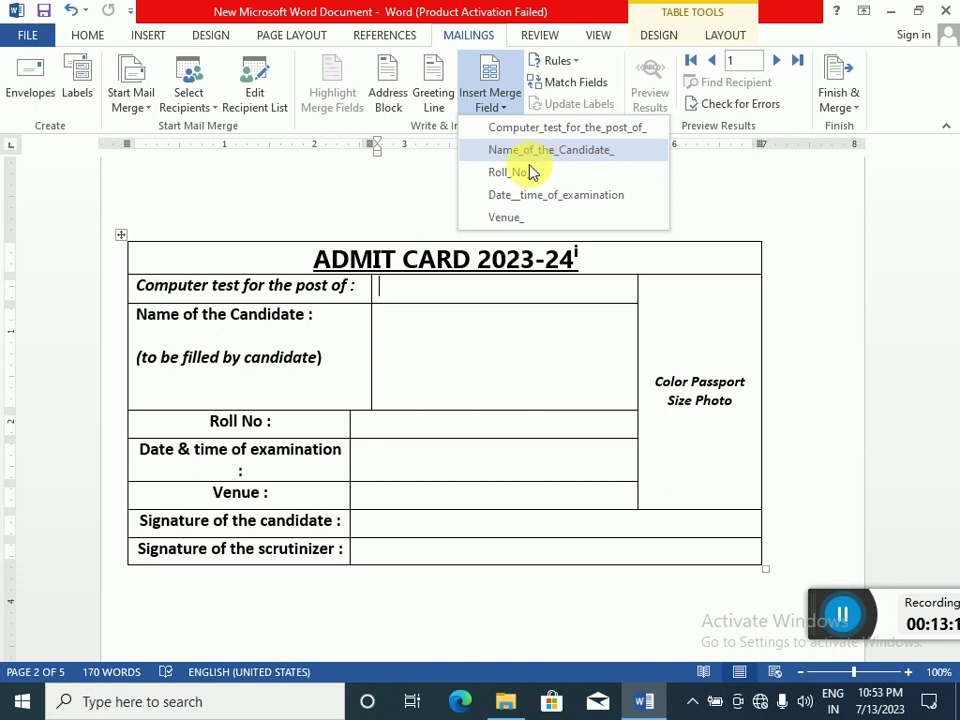
{"action": "left_click", "coordinate": [380, 497]}
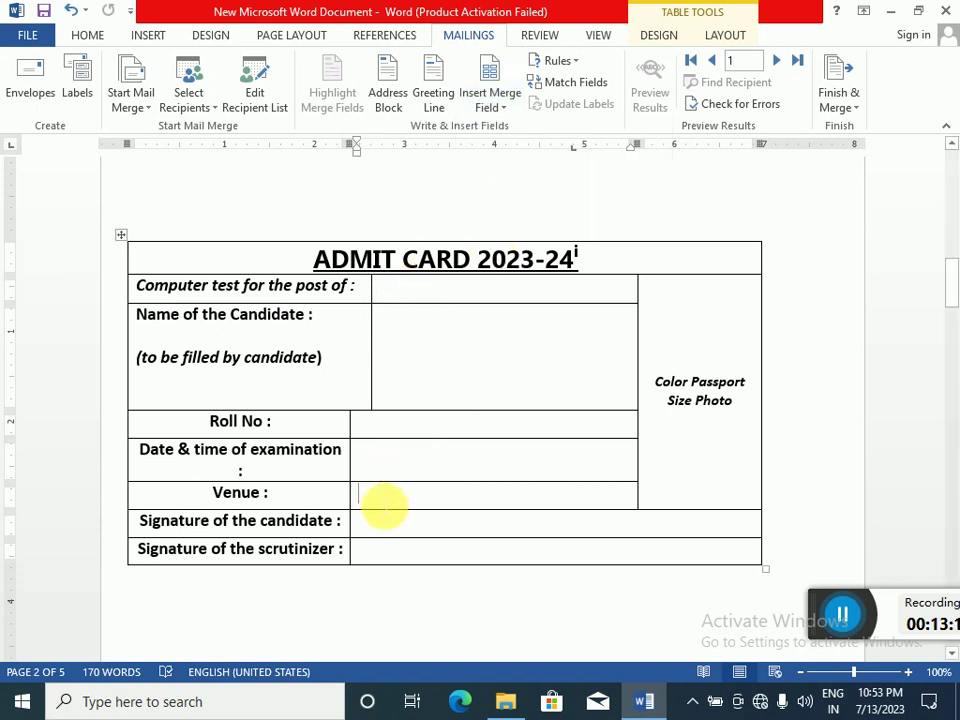
{"action": "left_click", "coordinate": [506, 118]}
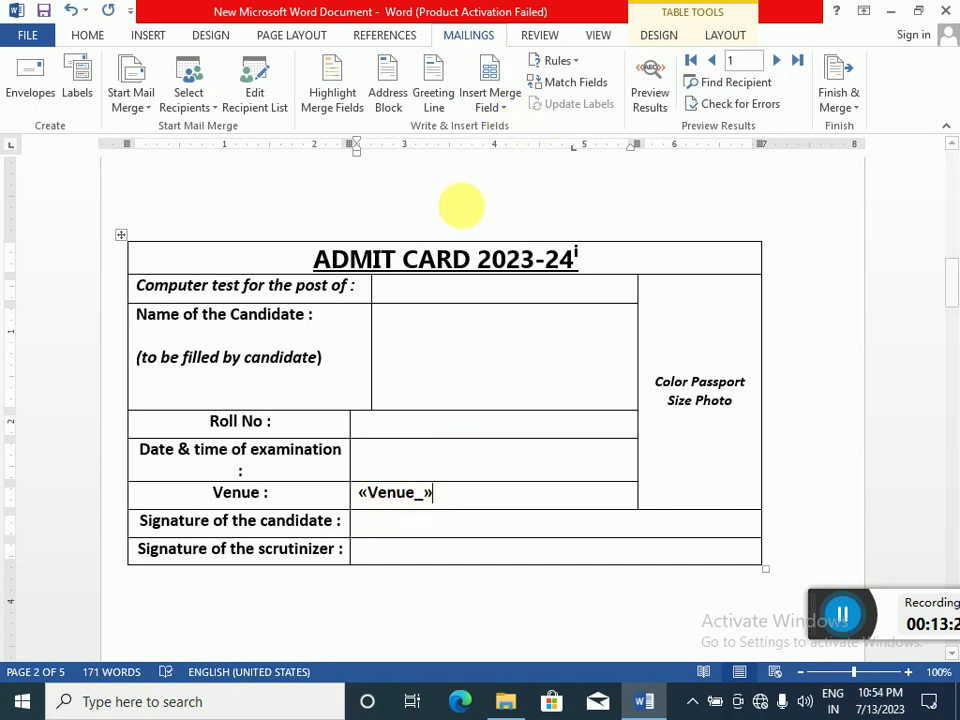
{"action": "left_click", "coordinate": [418, 303]}
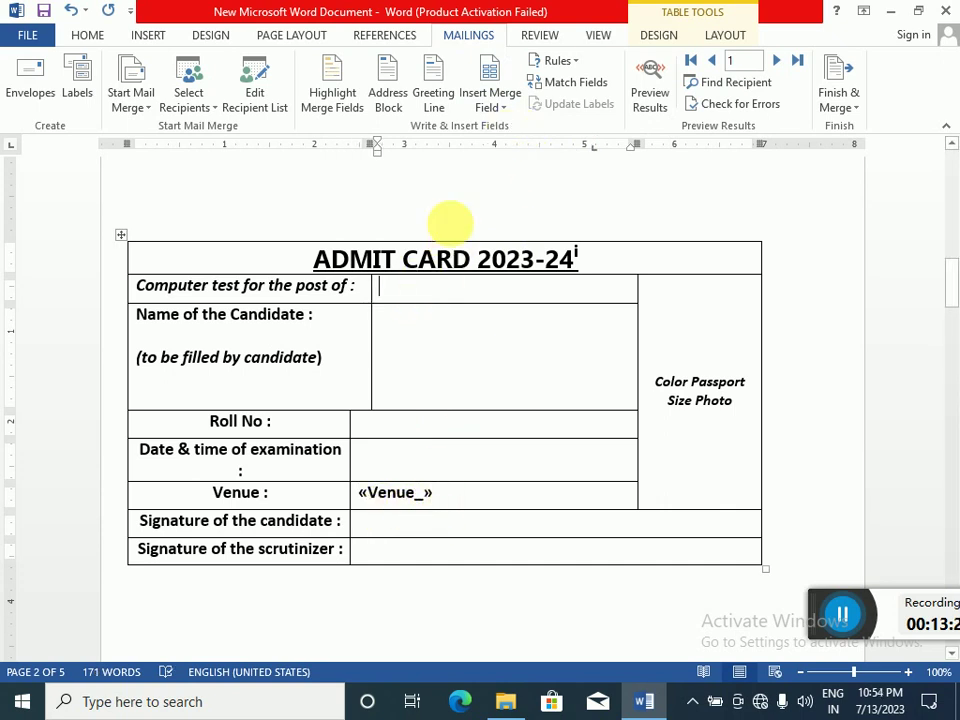
{"action": "left_click", "coordinate": [503, 110]}
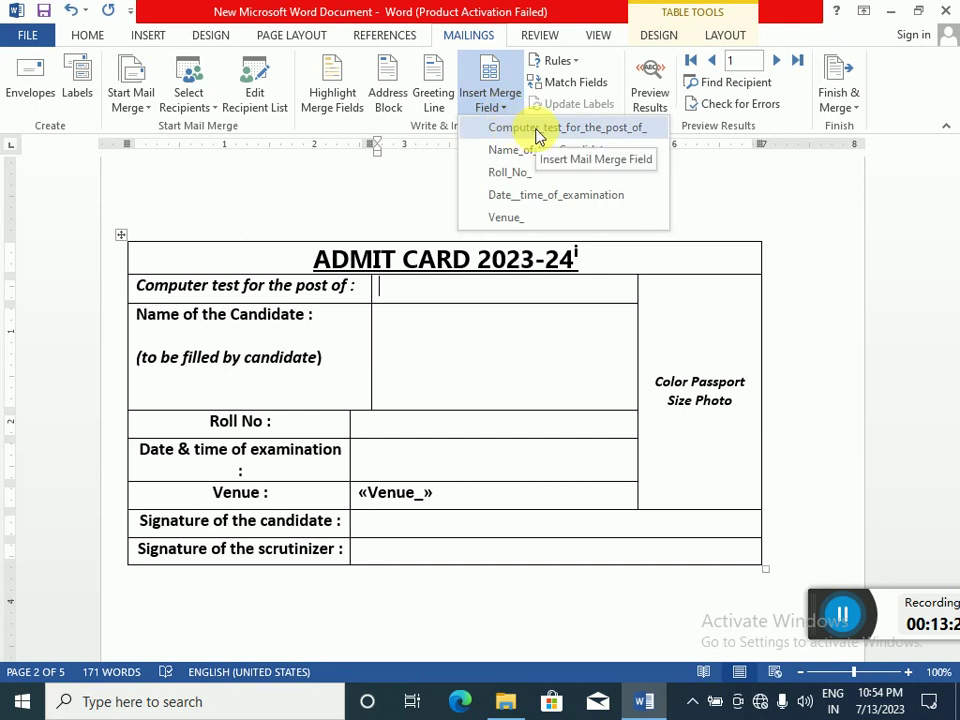
{"action": "left_click", "coordinate": [540, 133]}
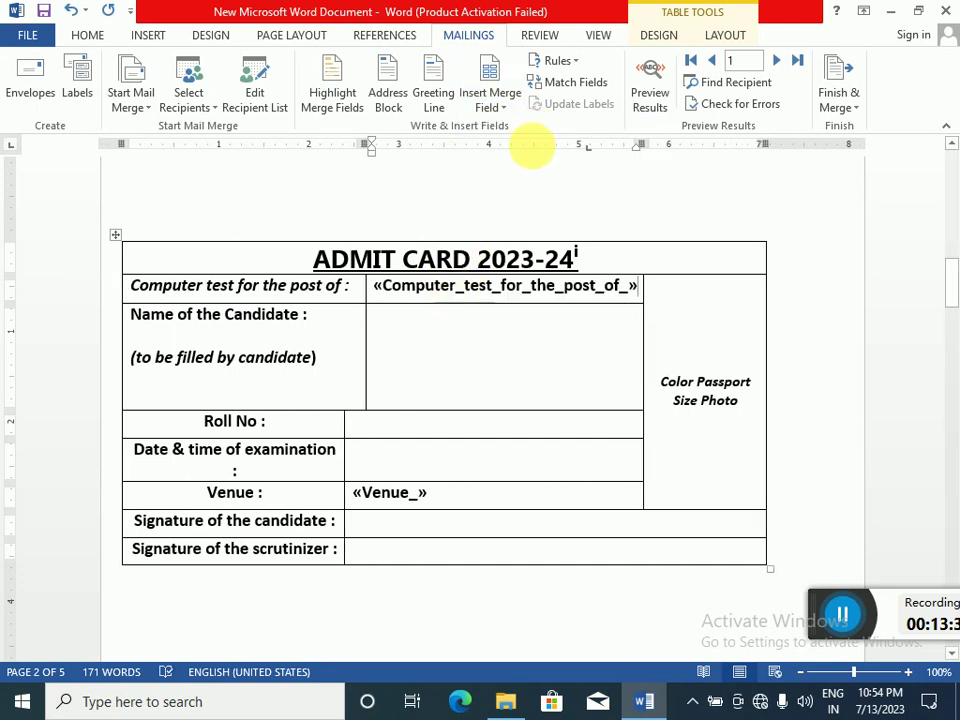
Insert Name_of_the_Candidate_, Roll_No_ and Date__time_of_examination fields into their cells
{"action": "left_click", "coordinate": [417, 348]}
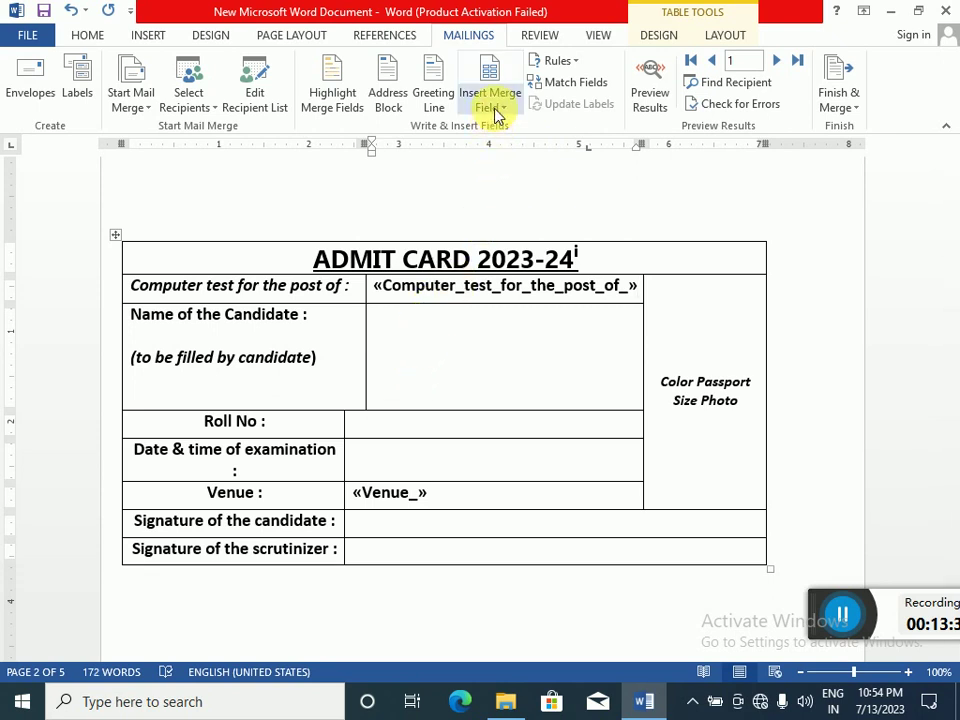
{"action": "left_click", "coordinate": [491, 107]}
{"action": "left_click", "coordinate": [520, 149]}
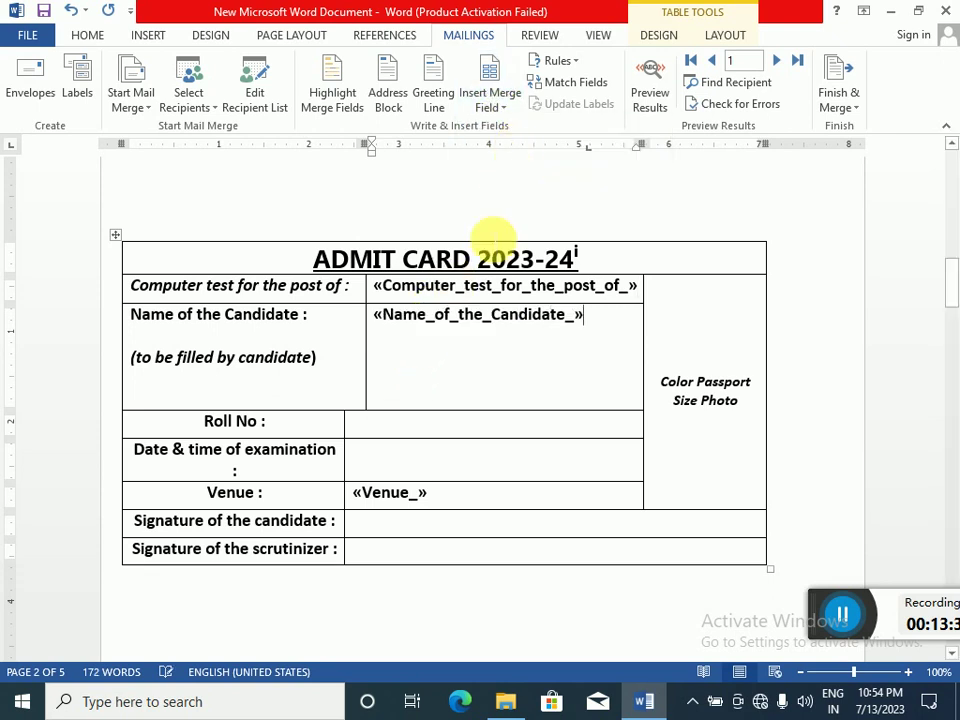
{"action": "left_click", "coordinate": [415, 430]}
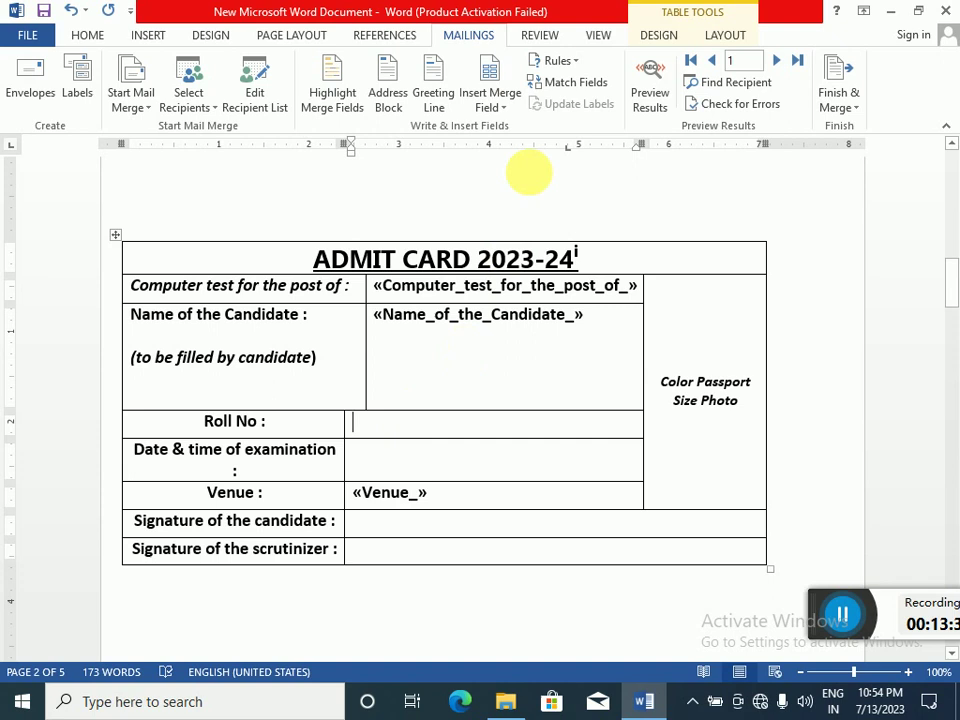
{"action": "left_click", "coordinate": [509, 108]}
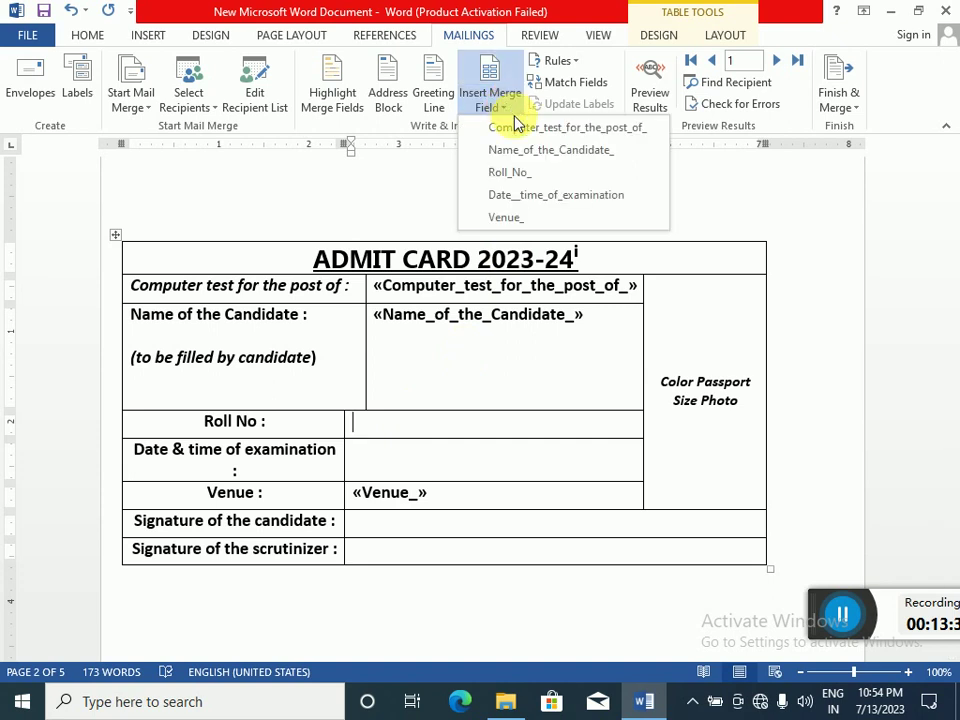
{"action": "left_click", "coordinate": [515, 177]}
{"action": "left_click", "coordinate": [407, 461]}
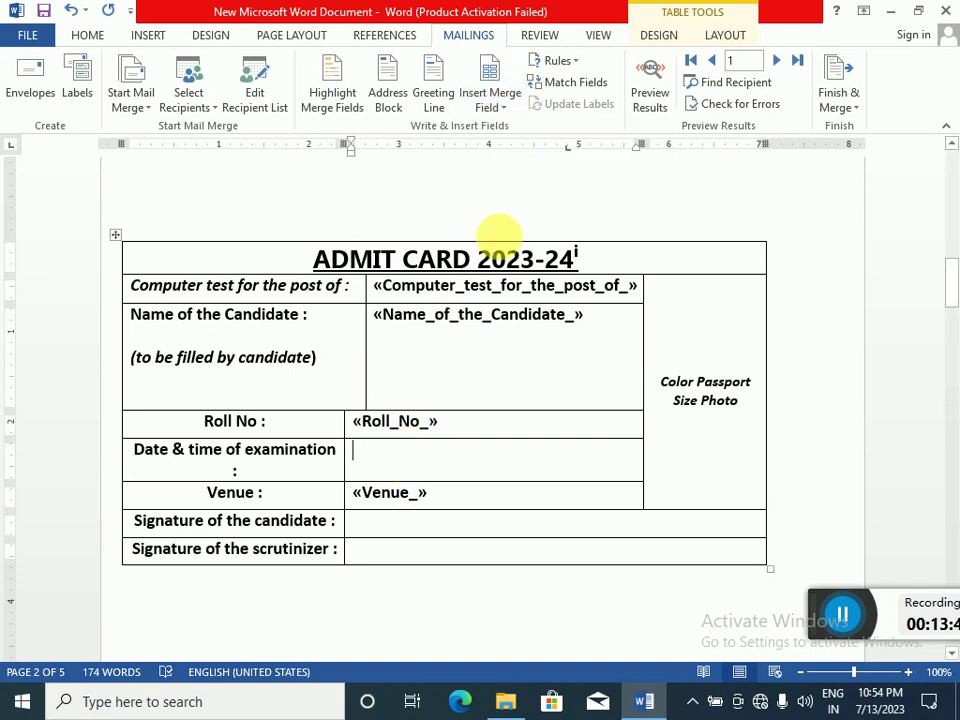
{"action": "left_click", "coordinate": [505, 110]}
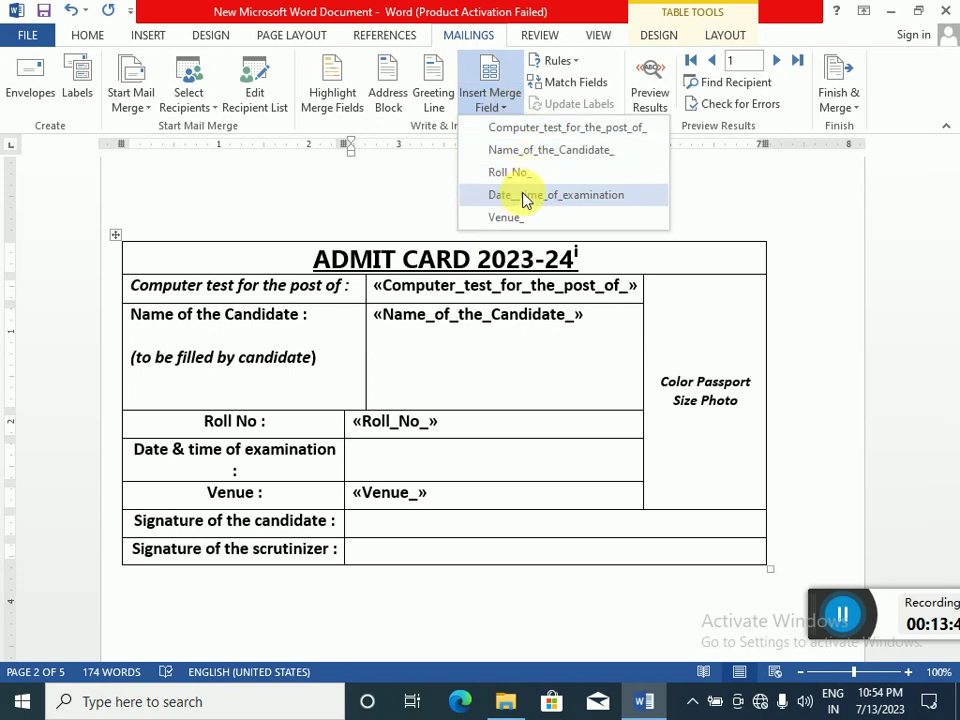
{"action": "left_click", "coordinate": [572, 196]}
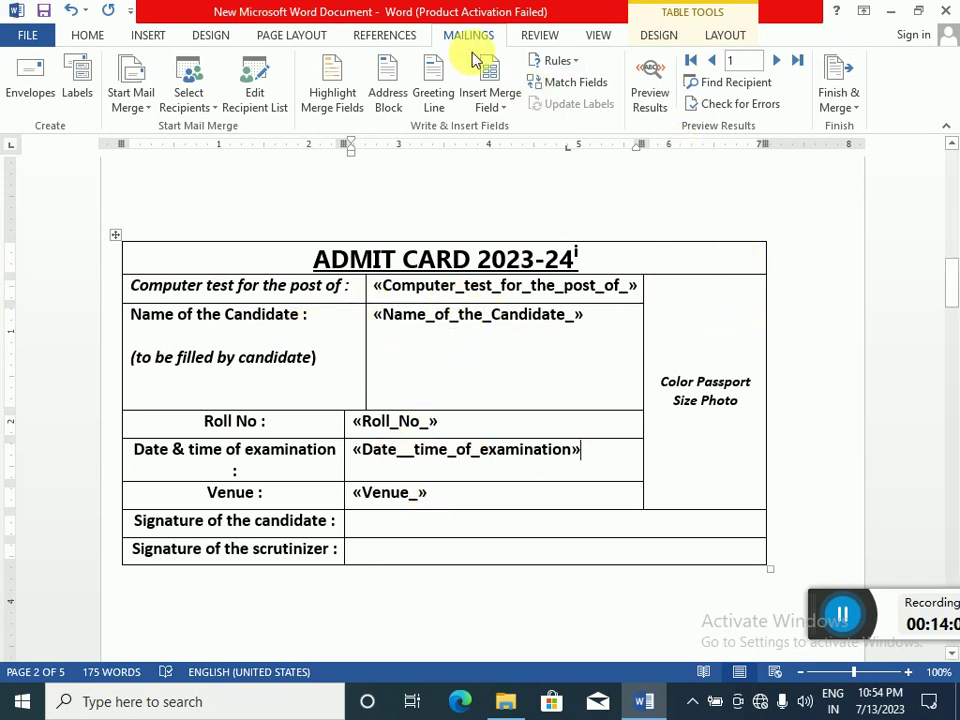
Finish the merge with Edit Individual Documents, merging All records into Letters1
{"action": "left_click", "coordinate": [858, 115]}
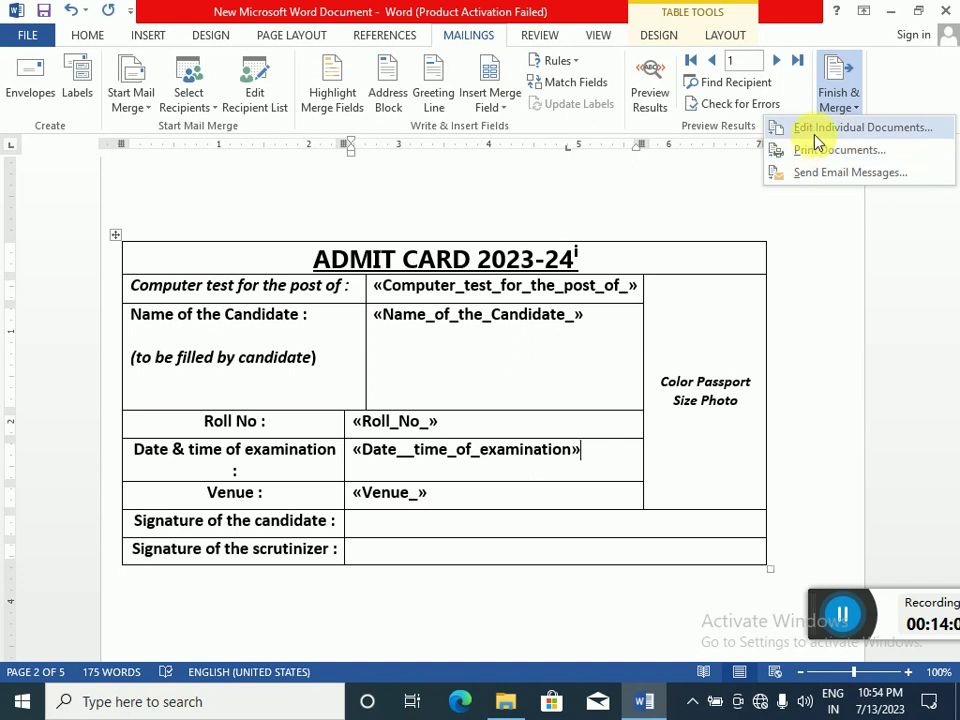
{"action": "left_click", "coordinate": [903, 135]}
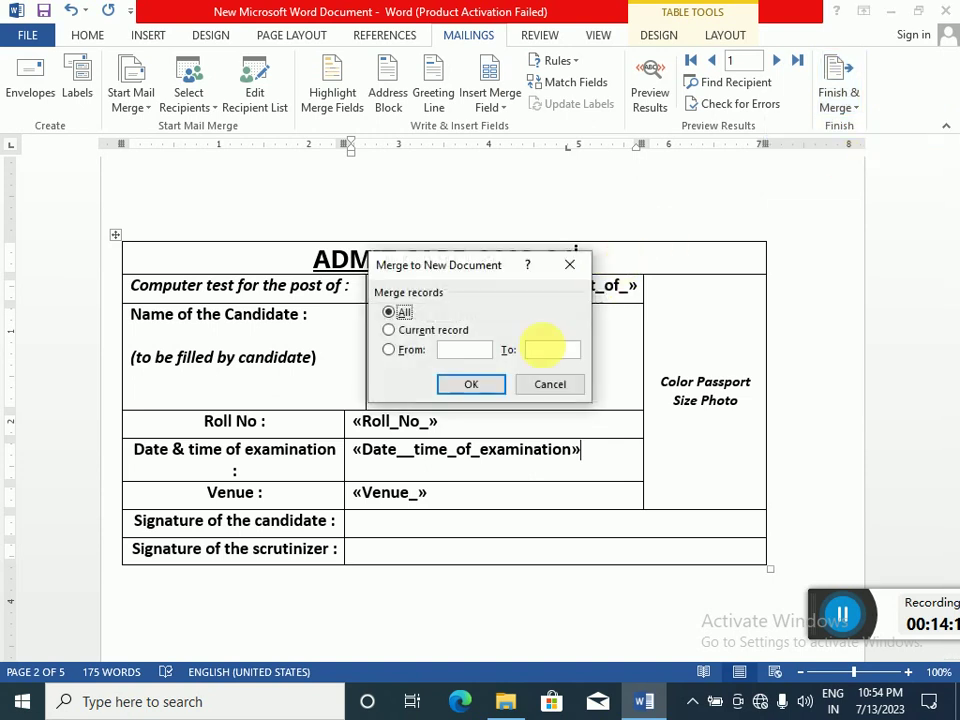
{"action": "left_click", "coordinate": [463, 385]}
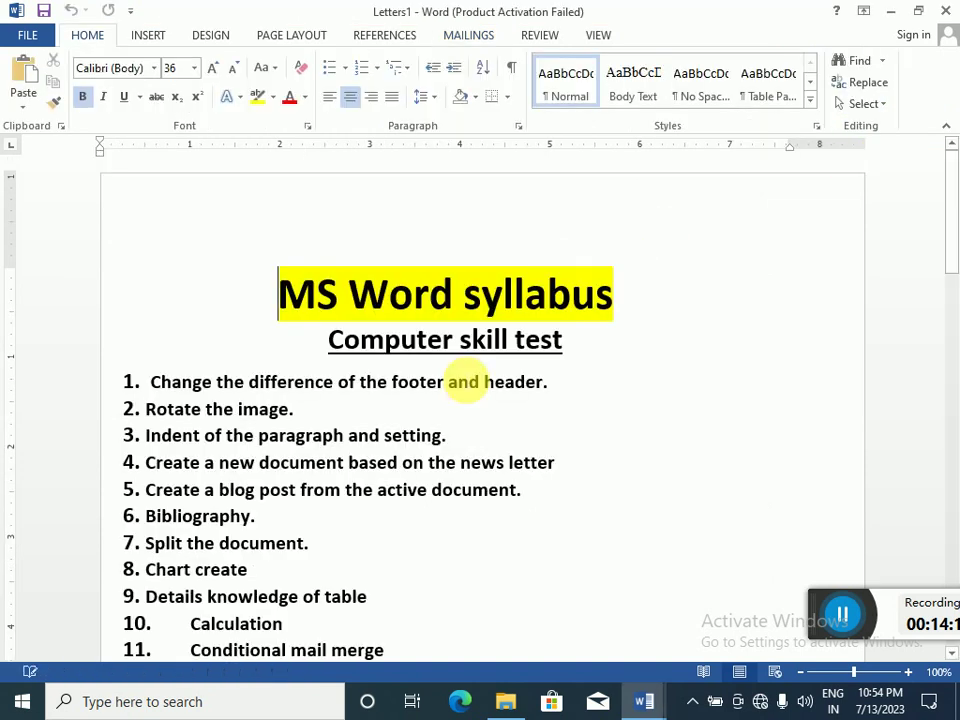
{"action": "scroll", "coordinate": [466, 385], "scroll_direction": "down", "scroll_amount": 15}
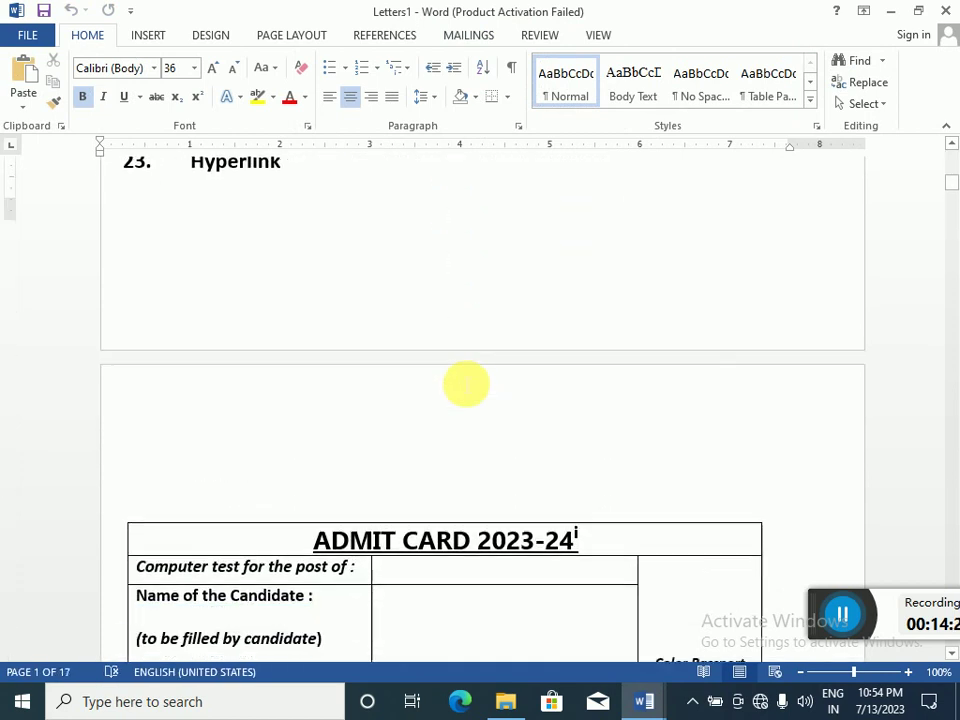
{"action": "scroll", "coordinate": [470, 378], "scroll_direction": "down", "scroll_amount": 2}
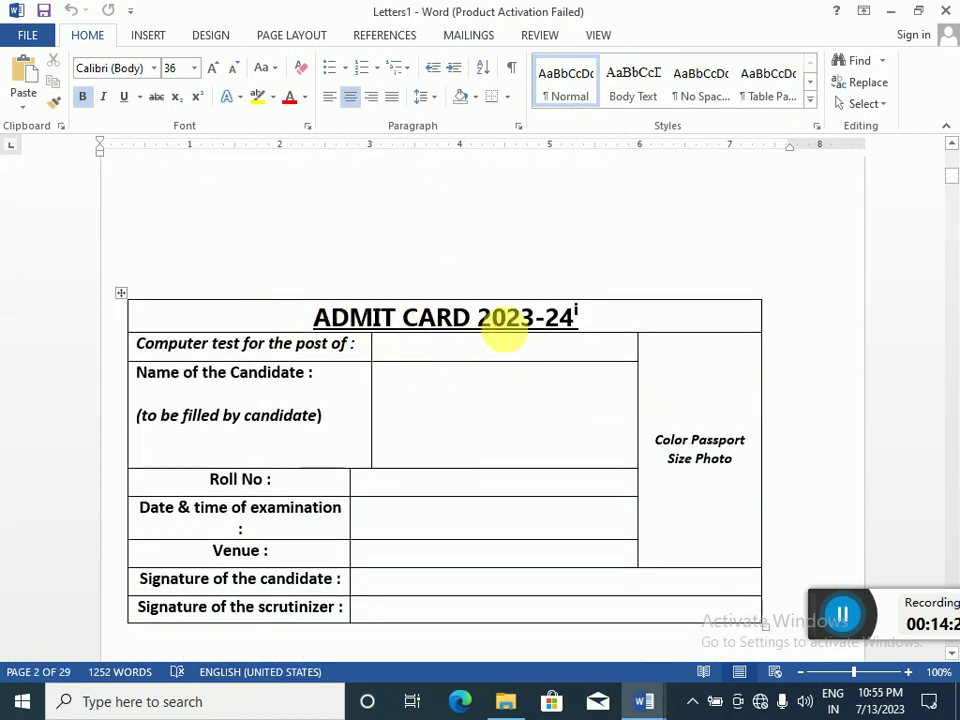
{"action": "scroll", "coordinate": [531, 420], "scroll_direction": "down", "scroll_amount": 3}
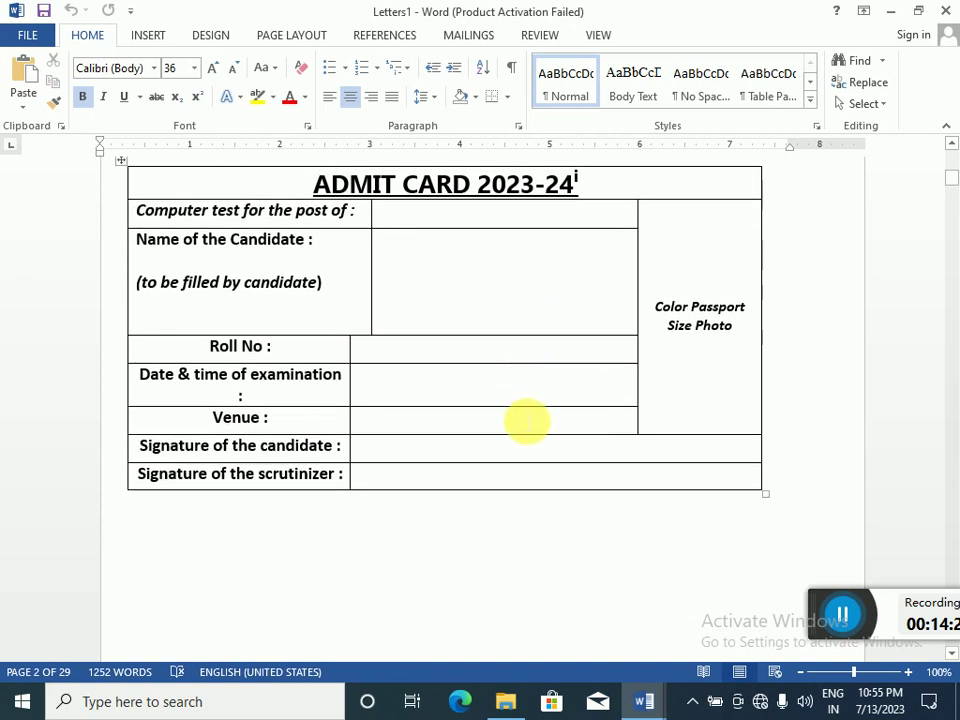
{"action": "scroll", "coordinate": [484, 396], "scroll_direction": "down", "scroll_amount": 20}
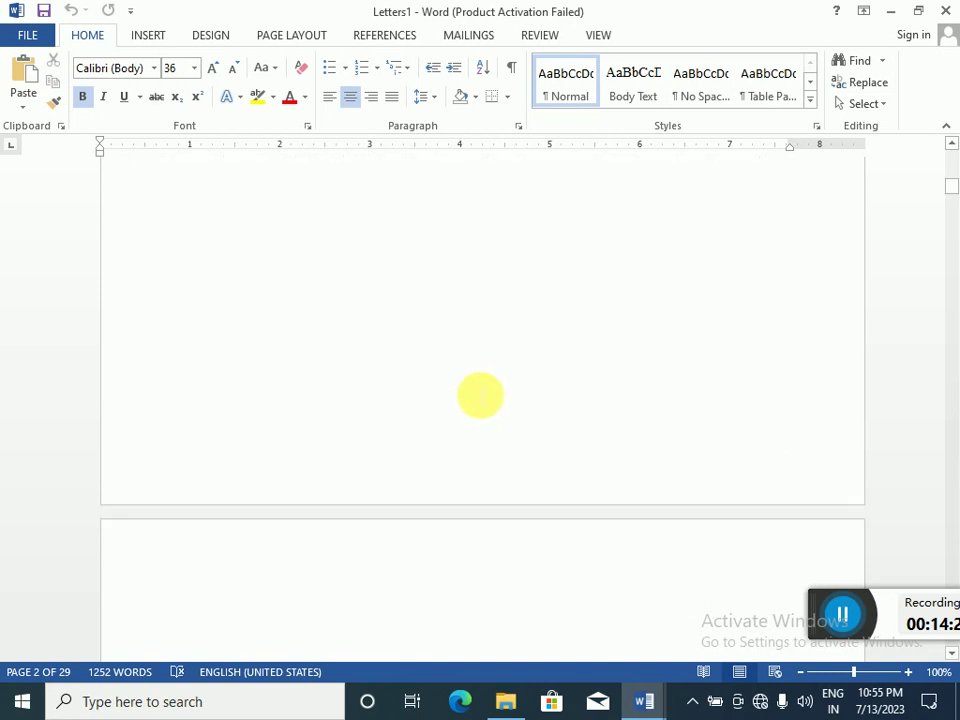
{"action": "scroll", "coordinate": [473, 403], "scroll_direction": "down", "scroll_amount": 20}
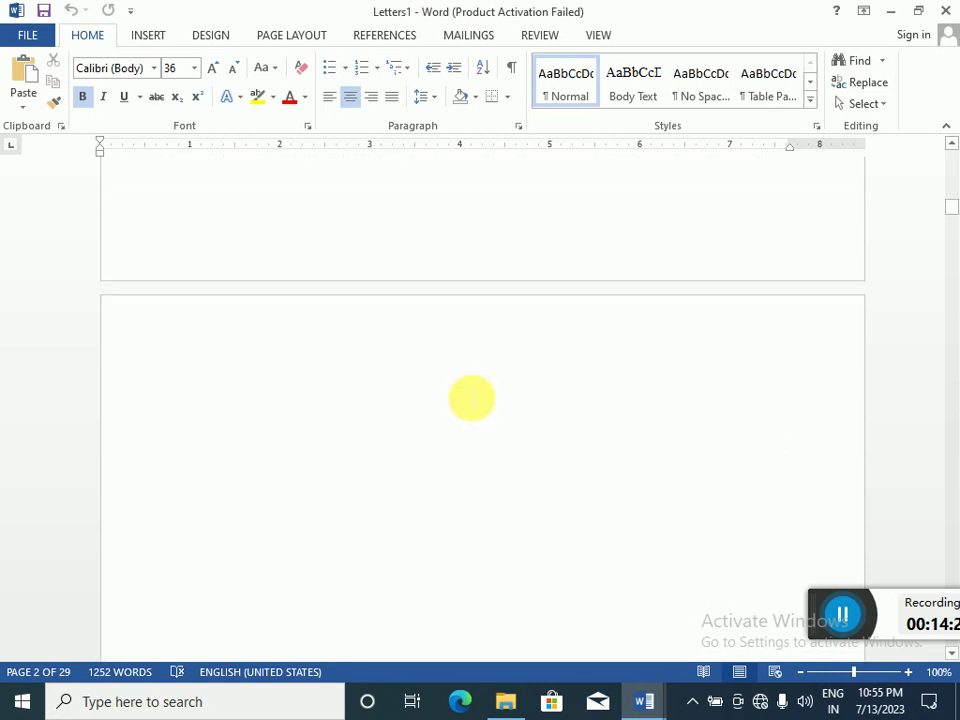
{"action": "scroll", "coordinate": [464, 392], "scroll_direction": "down", "scroll_amount": 20}
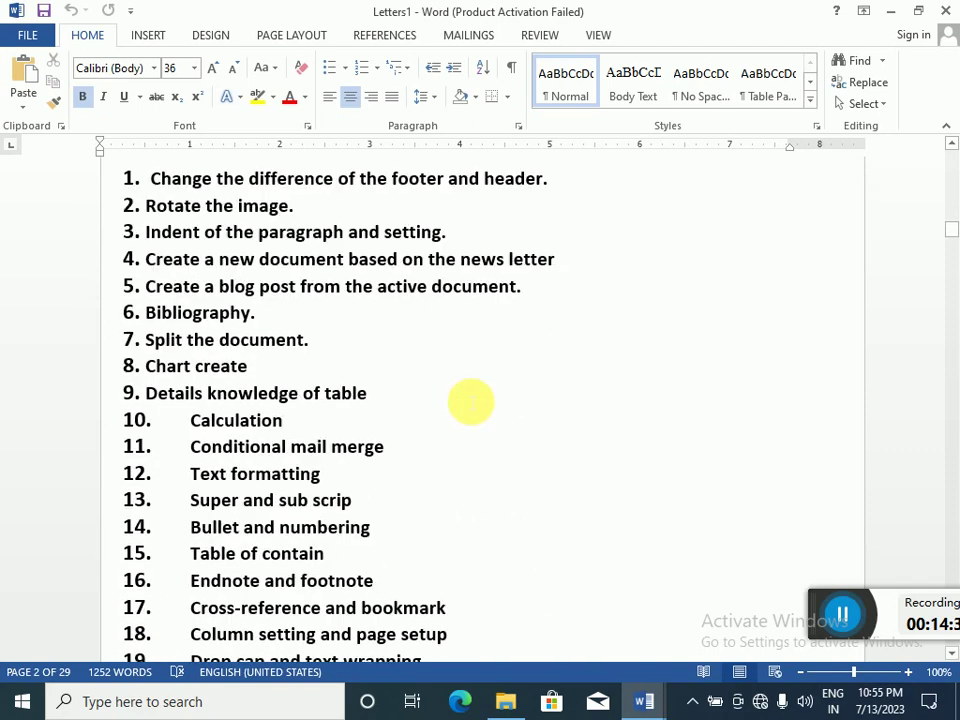
{"action": "scroll", "coordinate": [474, 398], "scroll_direction": "down", "scroll_amount": 2}
{"action": "scroll", "coordinate": [480, 395], "scroll_direction": "up", "scroll_amount": 10}
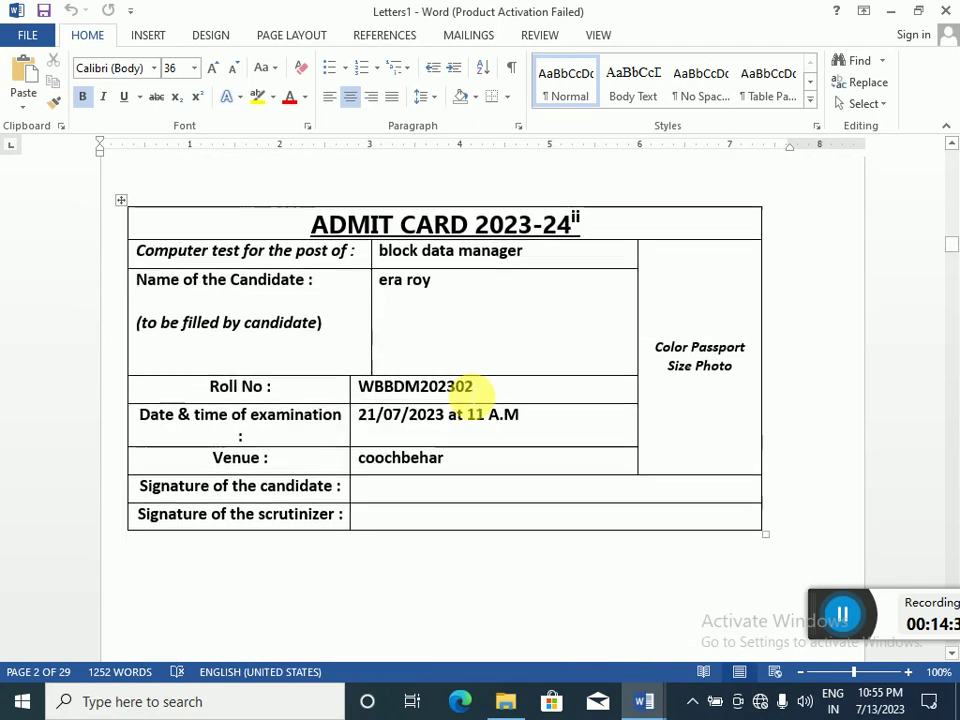
{"action": "scroll", "coordinate": [487, 371], "scroll_direction": "up", "scroll_amount": 10}
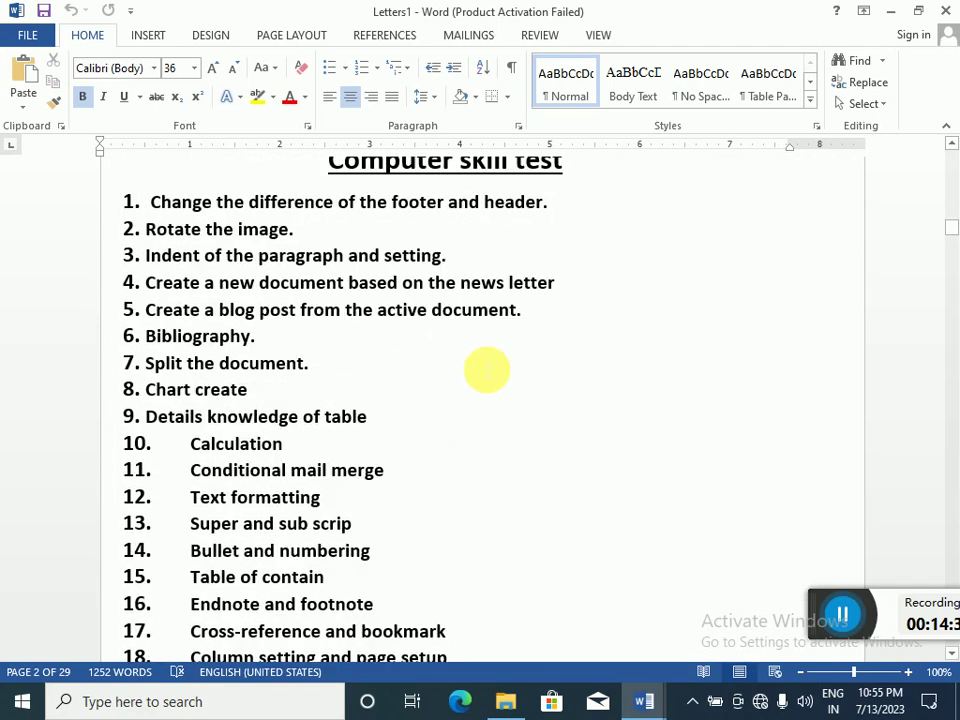
{"action": "scroll", "coordinate": [480, 372], "scroll_direction": "down", "scroll_amount": 10}
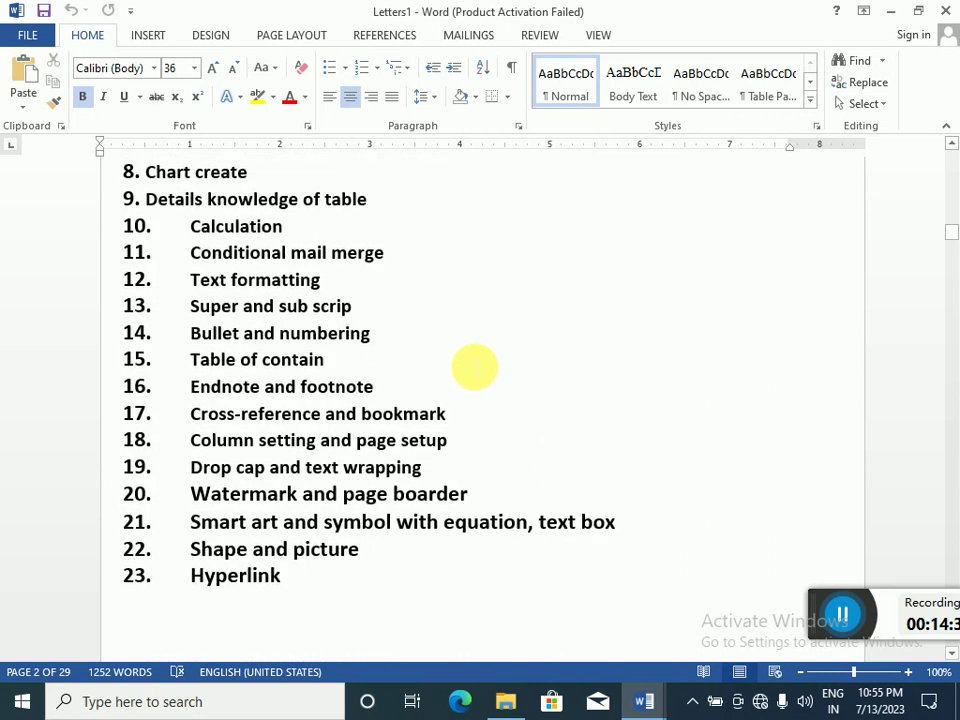
{"action": "scroll", "coordinate": [476, 365], "scroll_direction": "down", "scroll_amount": 7}
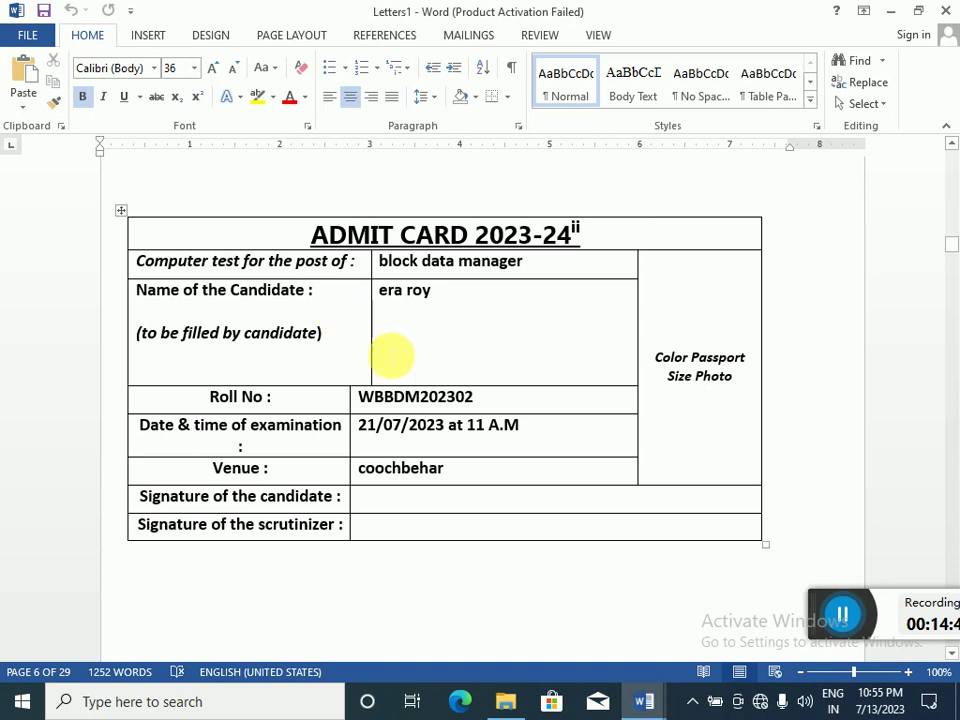
{"action": "left_click", "coordinate": [437, 336]}
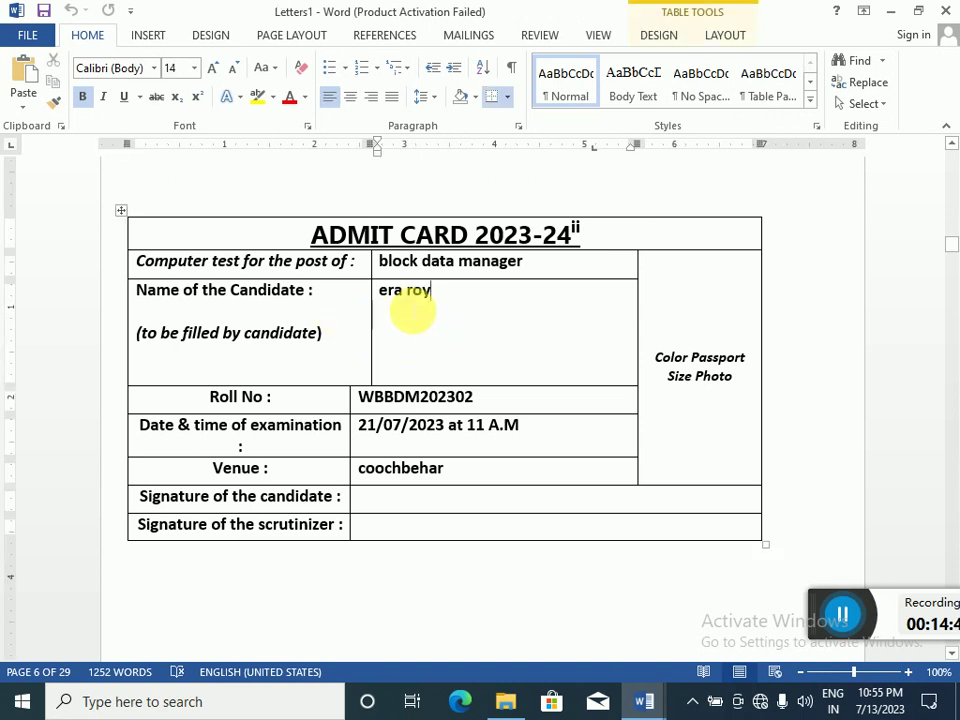
{"action": "left_click", "coordinate": [891, 12]}
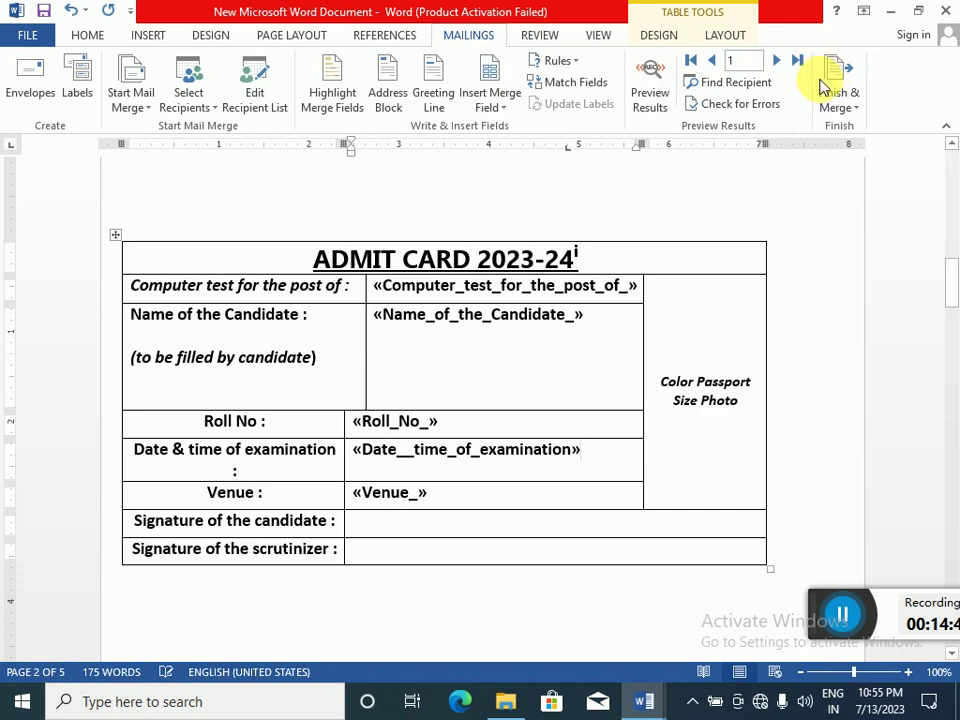
{"action": "left_click", "coordinate": [891, 12]}
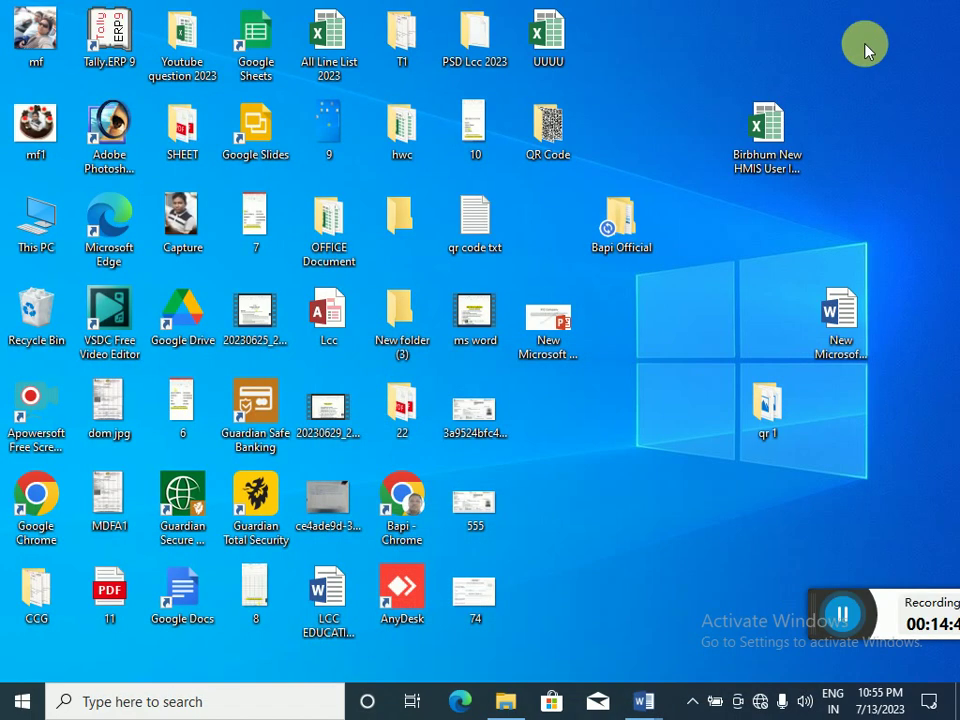
{"action": "left_click", "coordinate": [568, 57]}
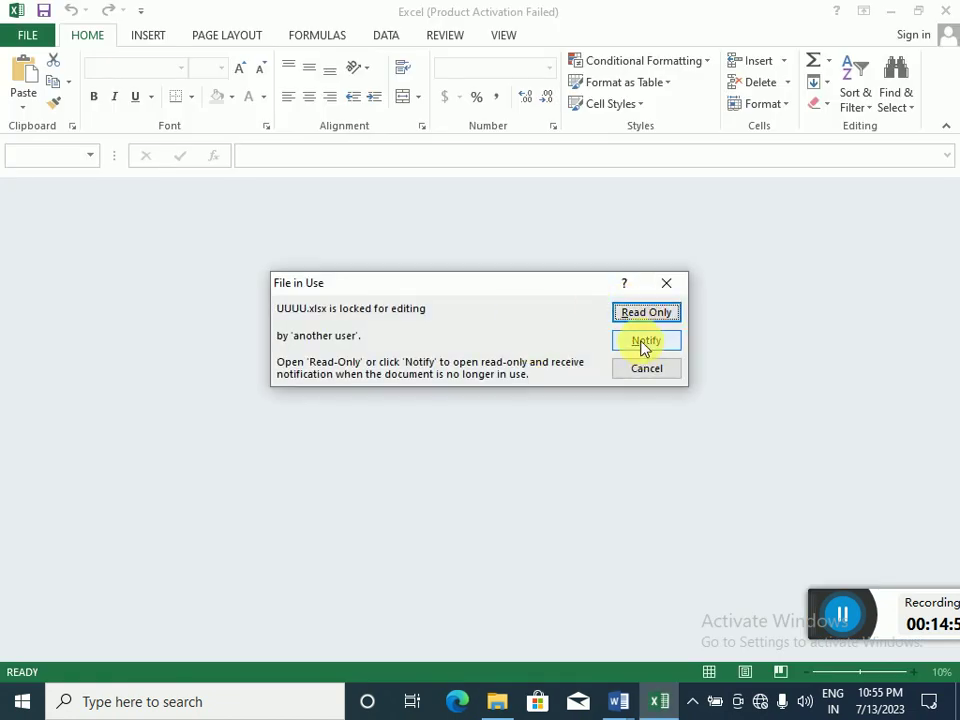
{"action": "left_click", "coordinate": [643, 318]}
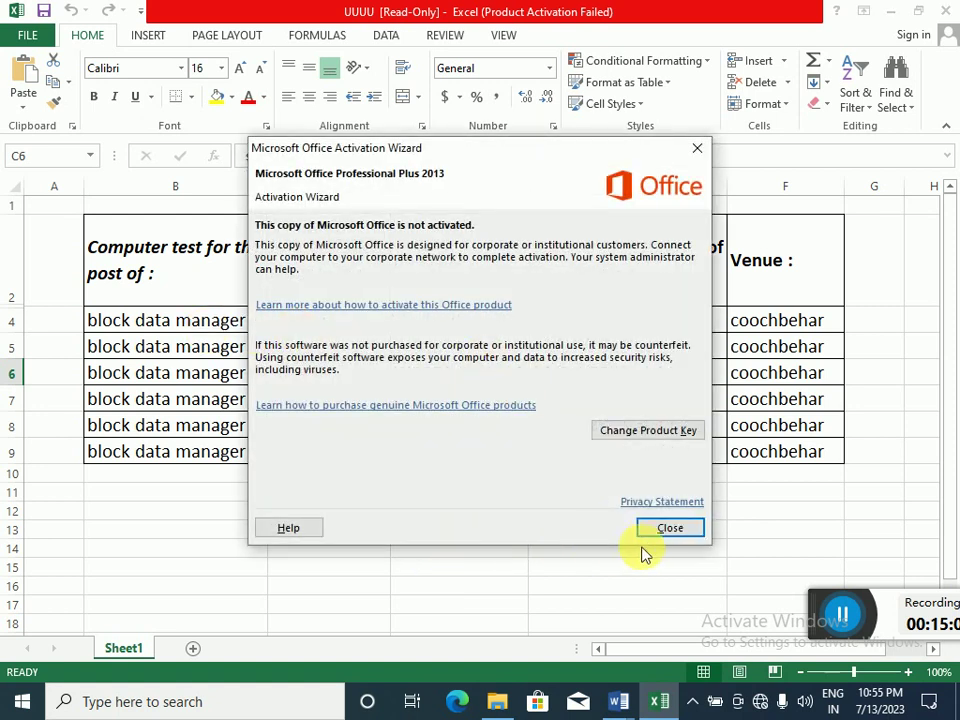
{"action": "left_click", "coordinate": [655, 530]}
{"action": "left_click", "coordinate": [340, 322]}
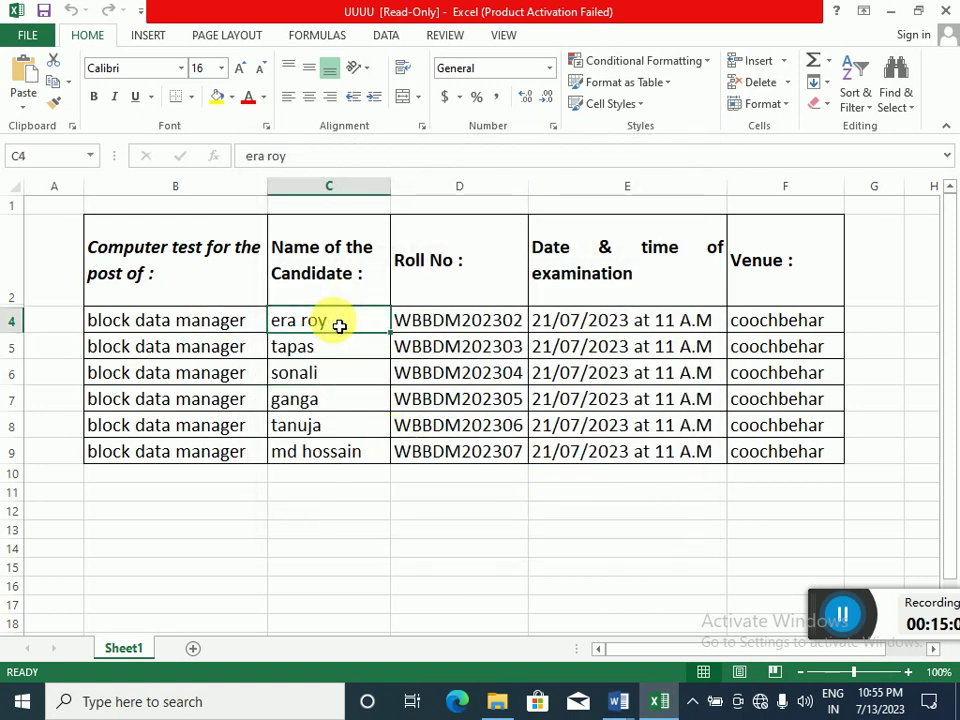
{"action": "left_click", "coordinate": [619, 700]}
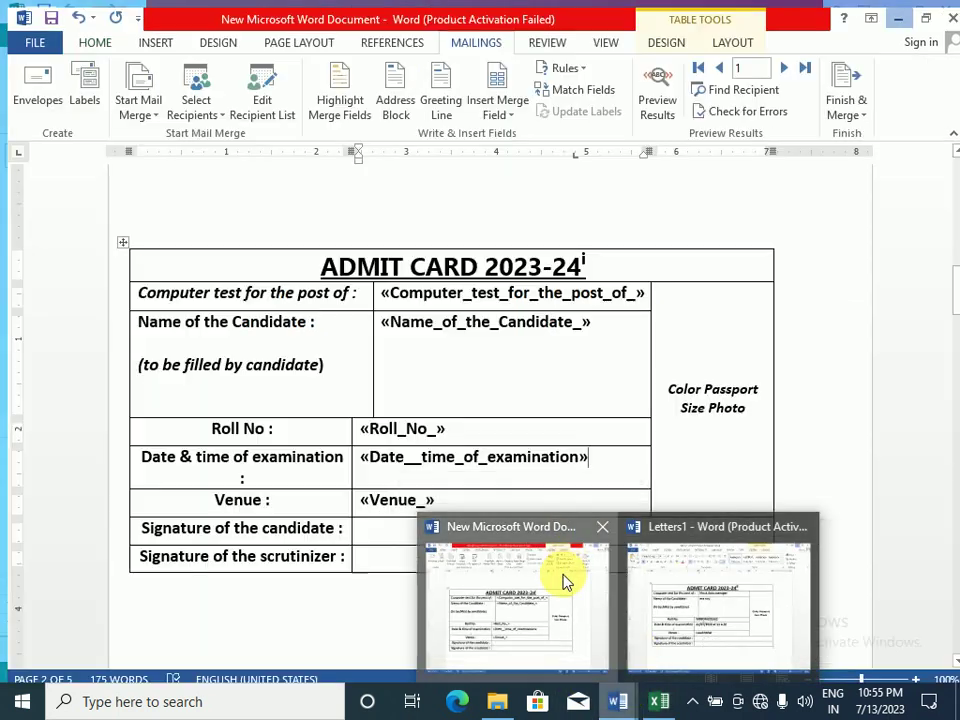
{"action": "left_click", "coordinate": [563, 575]}
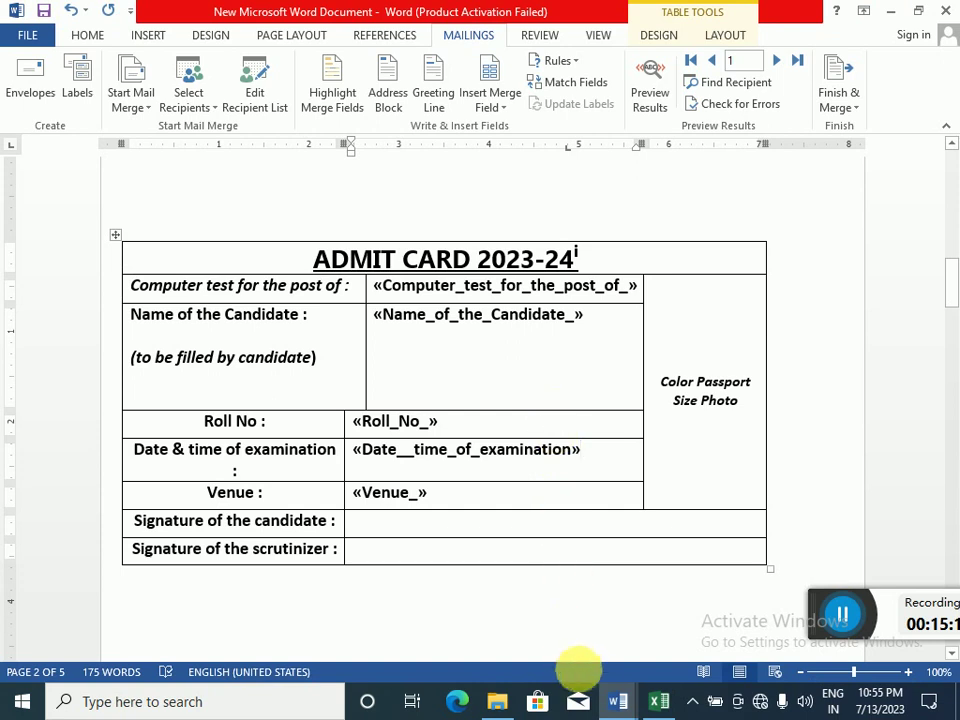
{"action": "mouse_move", "coordinate": [608, 700]}
{"action": "left_click", "coordinate": [653, 637]}
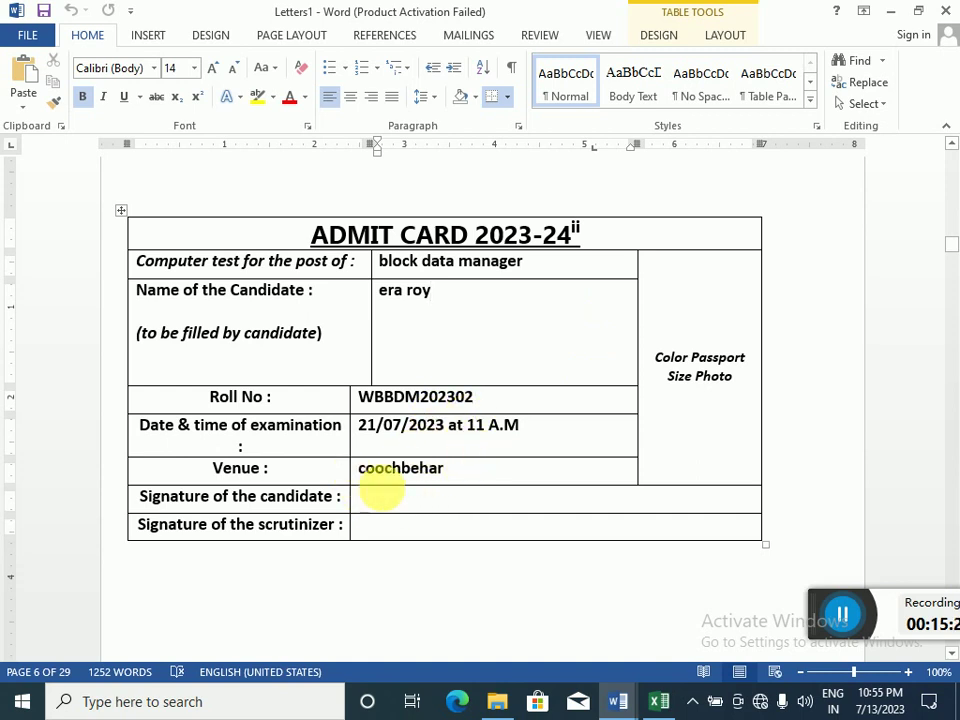
Scroll past the syllabus pages to page 22, the sixth candidate's admit card (21/07/2023, coochbehar)
{"action": "scroll", "coordinate": [400, 500], "scroll_direction": "down", "scroll_amount": 12}
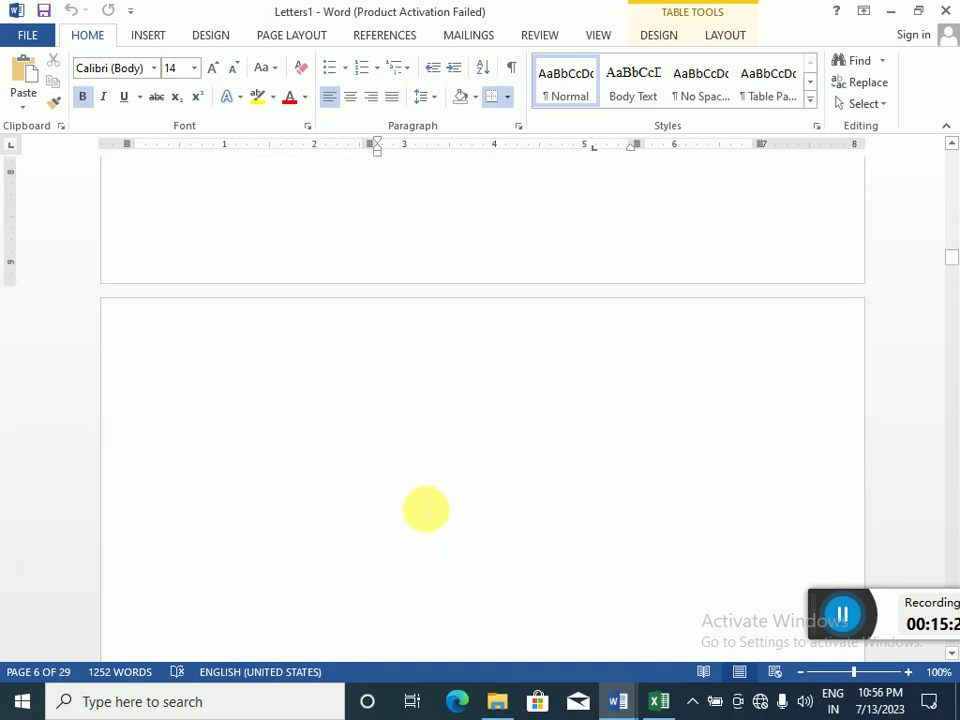
{"action": "scroll", "coordinate": [426, 510], "scroll_direction": "down", "scroll_amount": 3}
{"action": "scroll", "coordinate": [426, 510], "scroll_direction": "down", "scroll_amount": 10}
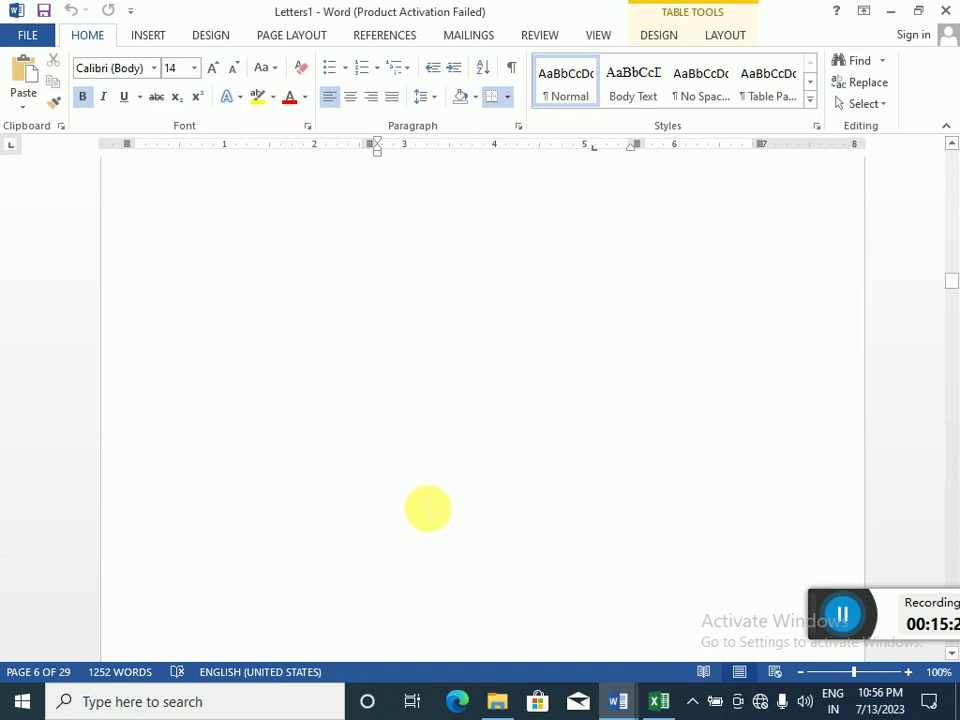
{"action": "scroll", "coordinate": [428, 510], "scroll_direction": "down", "scroll_amount": 15}
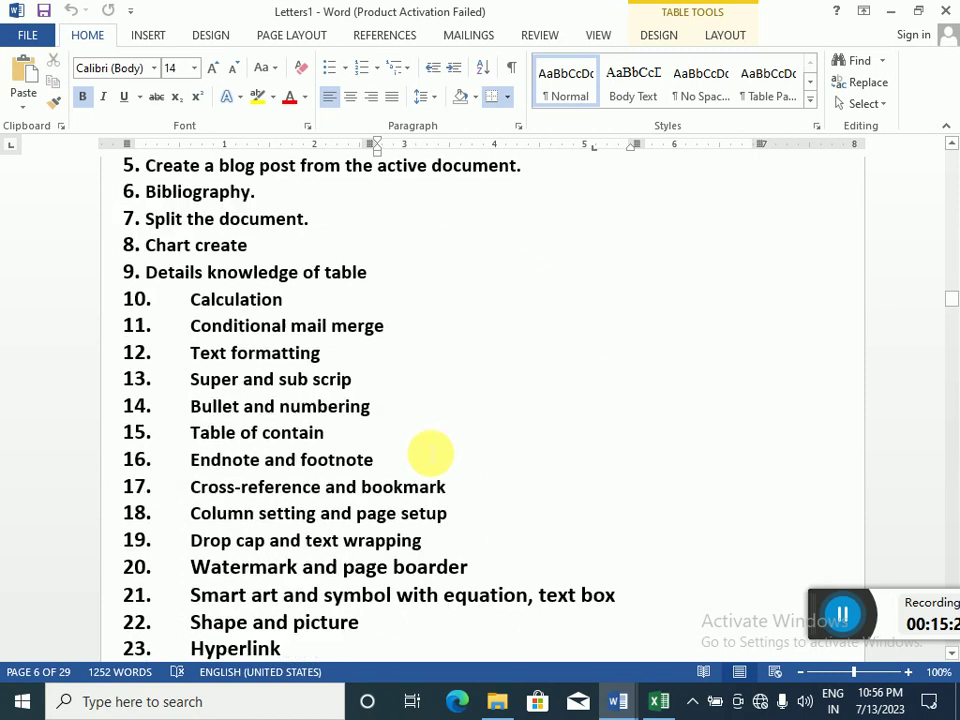
{"action": "scroll", "coordinate": [430, 454], "scroll_direction": "down", "scroll_amount": 15}
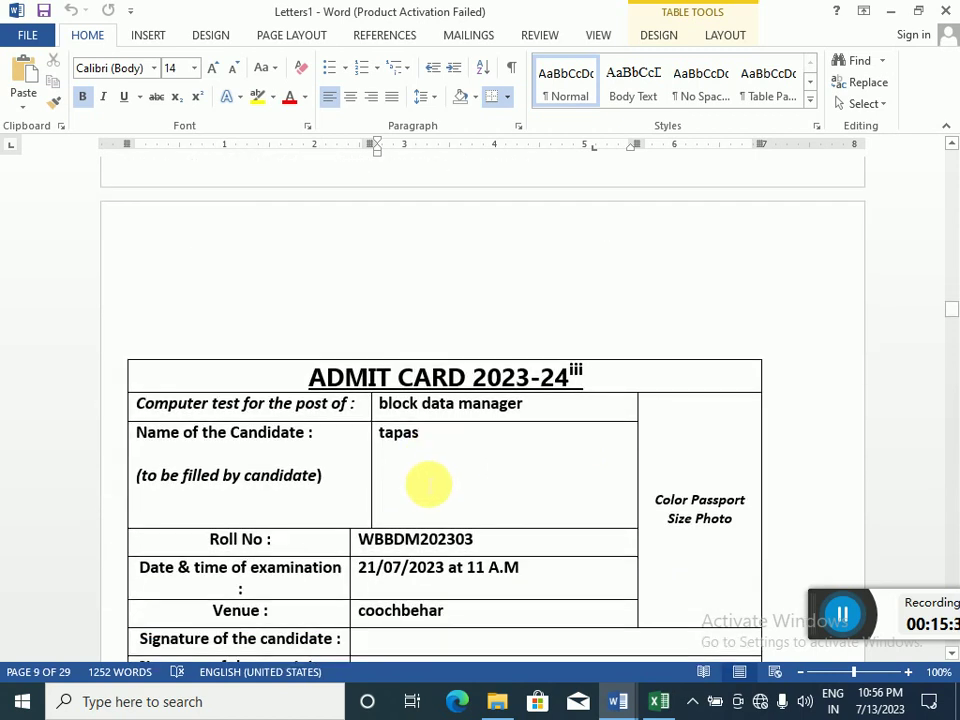
{"action": "scroll", "coordinate": [397, 517], "scroll_direction": "down", "scroll_amount": 2}
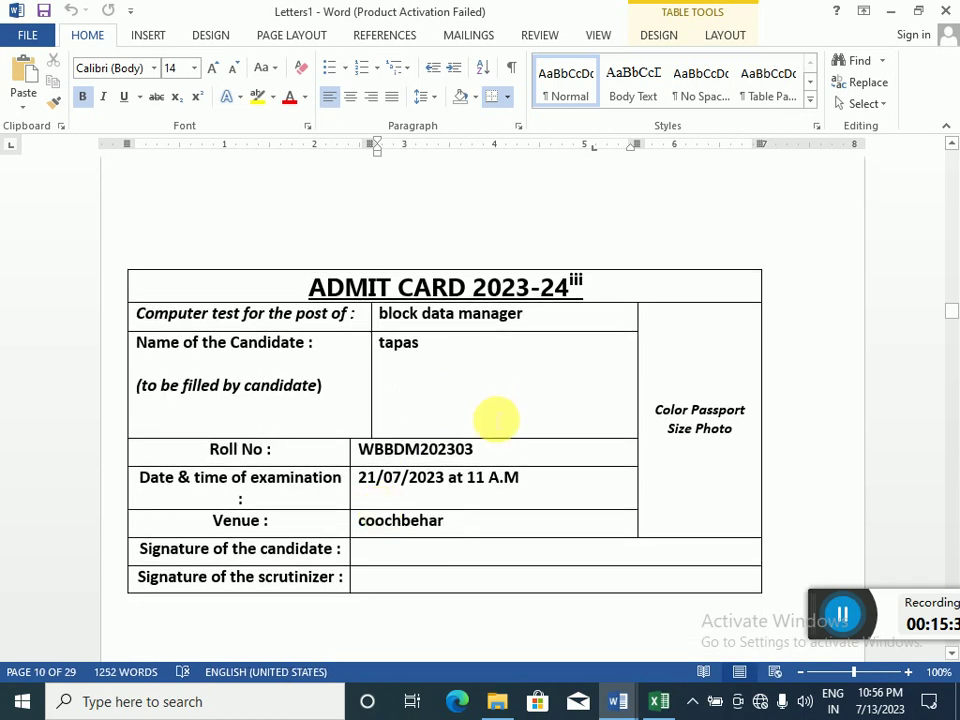
{"action": "scroll", "coordinate": [497, 418], "scroll_direction": "down", "scroll_amount": 3}
{"action": "scroll", "coordinate": [476, 404], "scroll_direction": "up", "scroll_amount": 1}
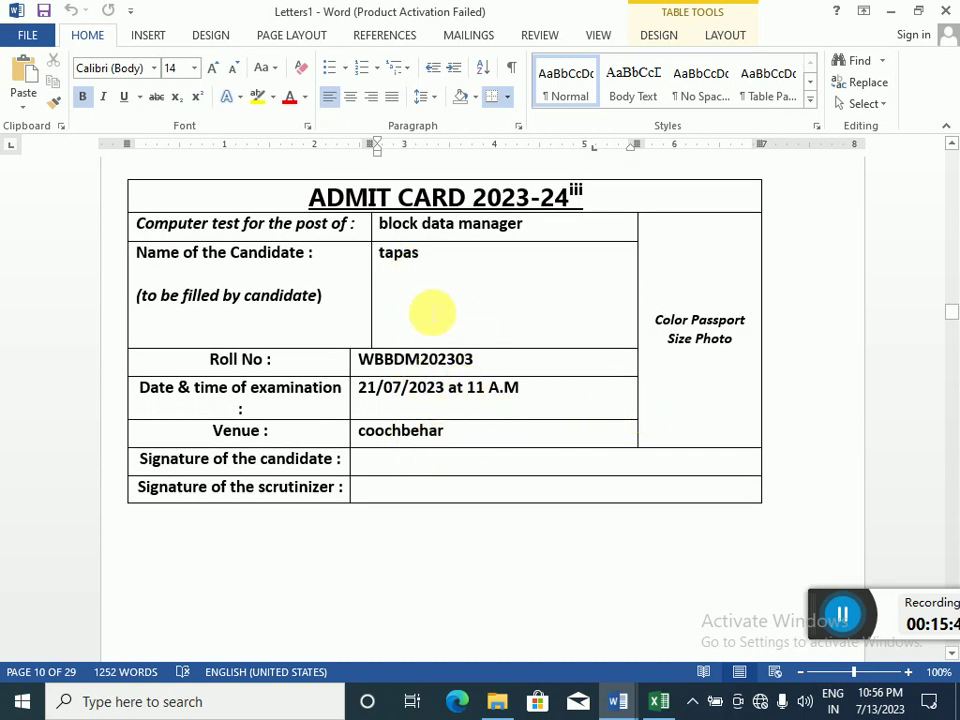
{"action": "scroll", "coordinate": [476, 384], "scroll_direction": "down", "scroll_amount": 10}
{"action": "scroll", "coordinate": [461, 392], "scroll_direction": "down", "scroll_amount": 5}
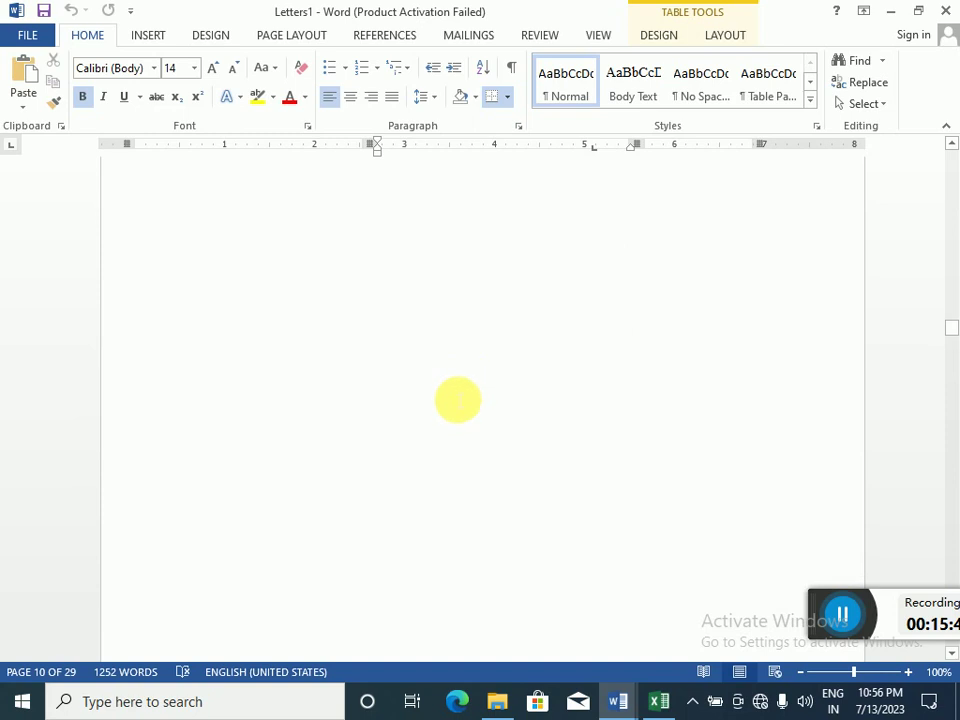
{"action": "scroll", "coordinate": [456, 400], "scroll_direction": "down", "scroll_amount": 5}
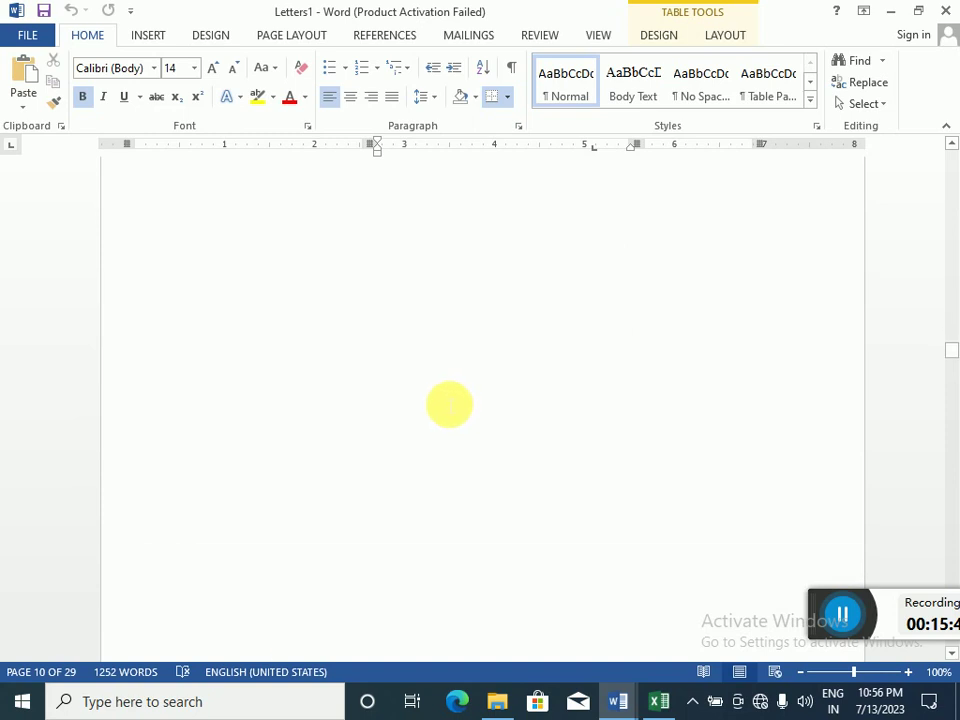
{"action": "scroll", "coordinate": [449, 404], "scroll_direction": "down", "scroll_amount": 5}
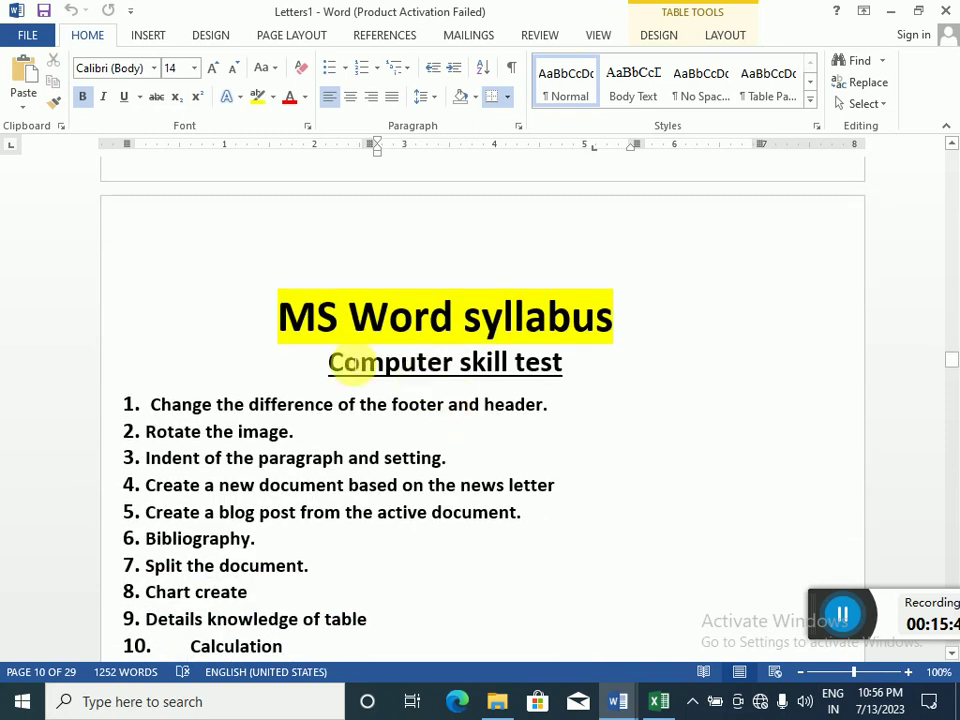
{"action": "scroll", "coordinate": [513, 368], "scroll_direction": "down", "scroll_amount": 10}
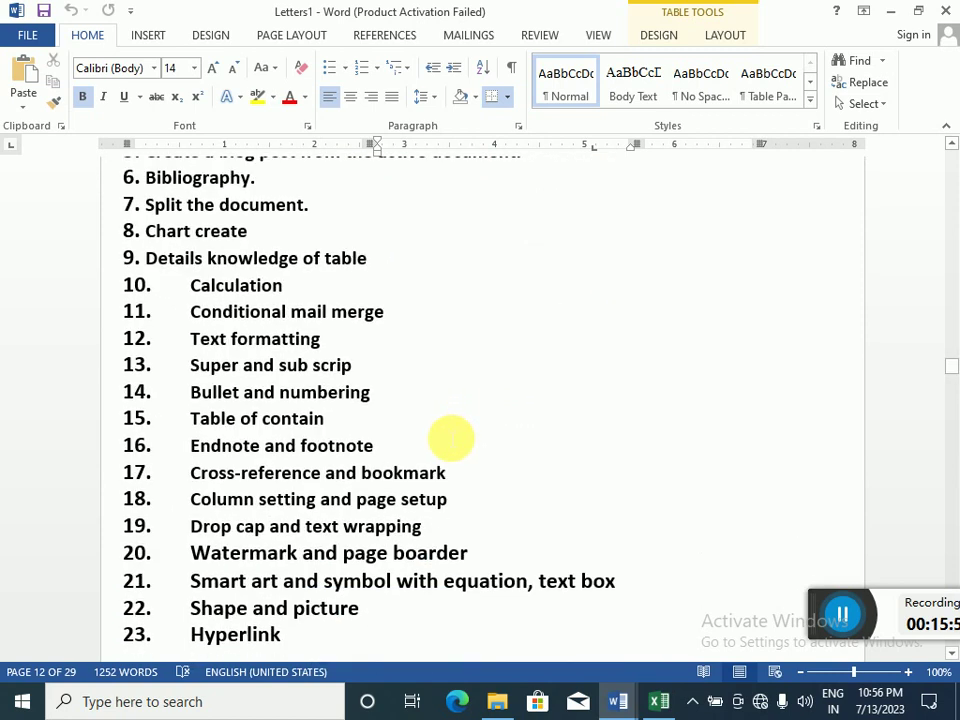
{"action": "scroll", "coordinate": [446, 441], "scroll_direction": "down", "scroll_amount": 6}
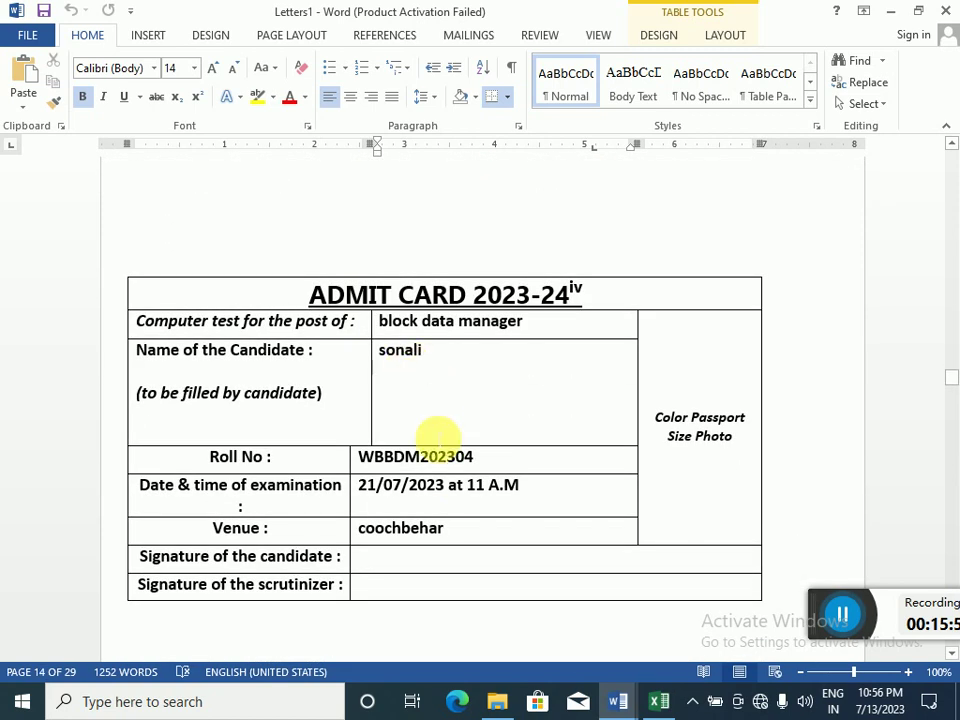
{"action": "scroll", "coordinate": [476, 476], "scroll_direction": "down", "scroll_amount": 8}
{"action": "scroll", "coordinate": [447, 472], "scroll_direction": "down", "scroll_amount": 15}
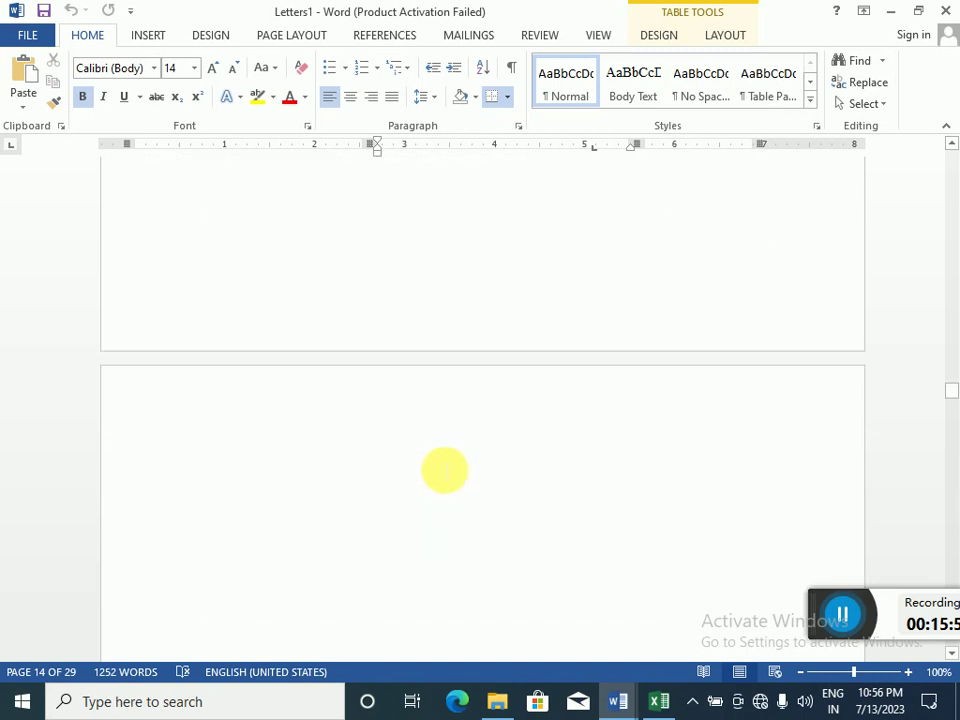
{"action": "scroll", "coordinate": [440, 466], "scroll_direction": "down", "scroll_amount": 20}
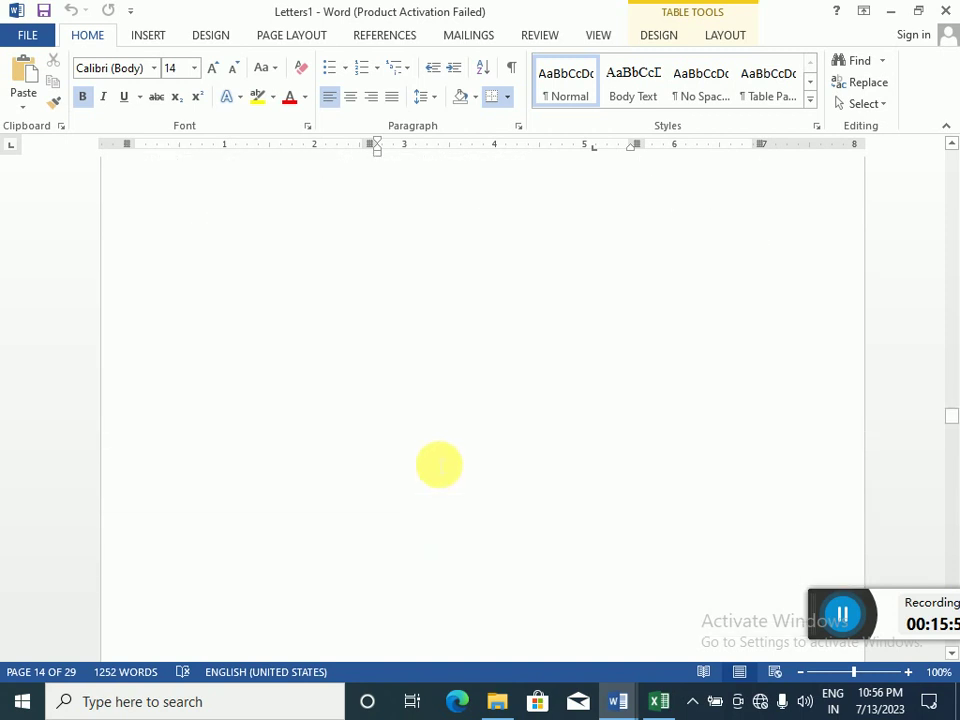
{"action": "scroll", "coordinate": [435, 460], "scroll_direction": "down", "scroll_amount": 12}
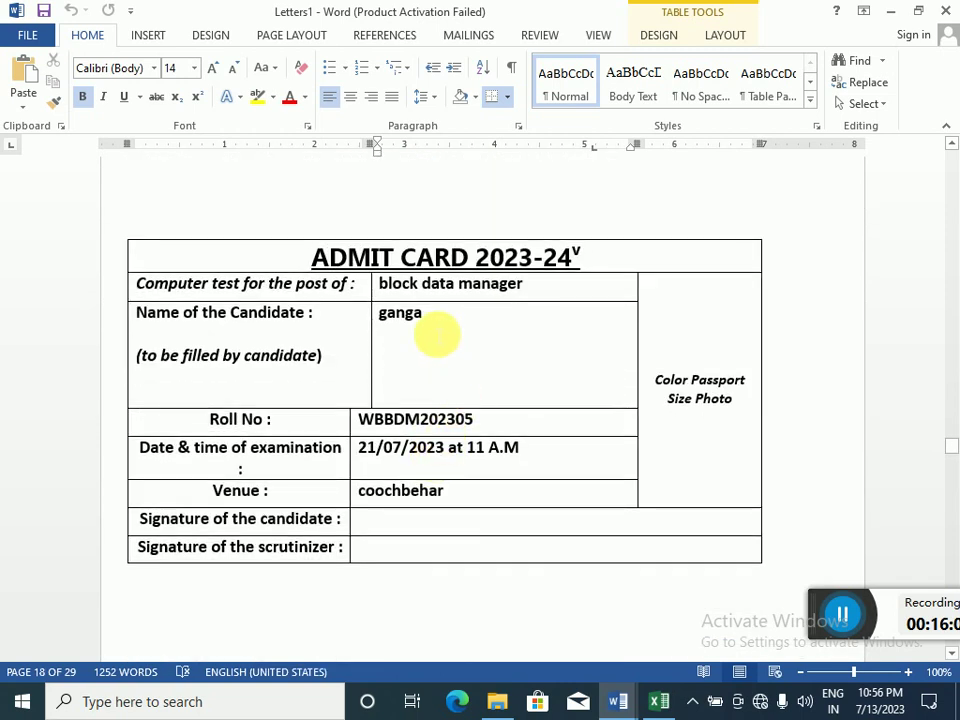
{"action": "scroll", "coordinate": [458, 480], "scroll_direction": "down", "scroll_amount": 6}
{"action": "scroll", "coordinate": [470, 300], "scroll_direction": "up", "scroll_amount": 2}
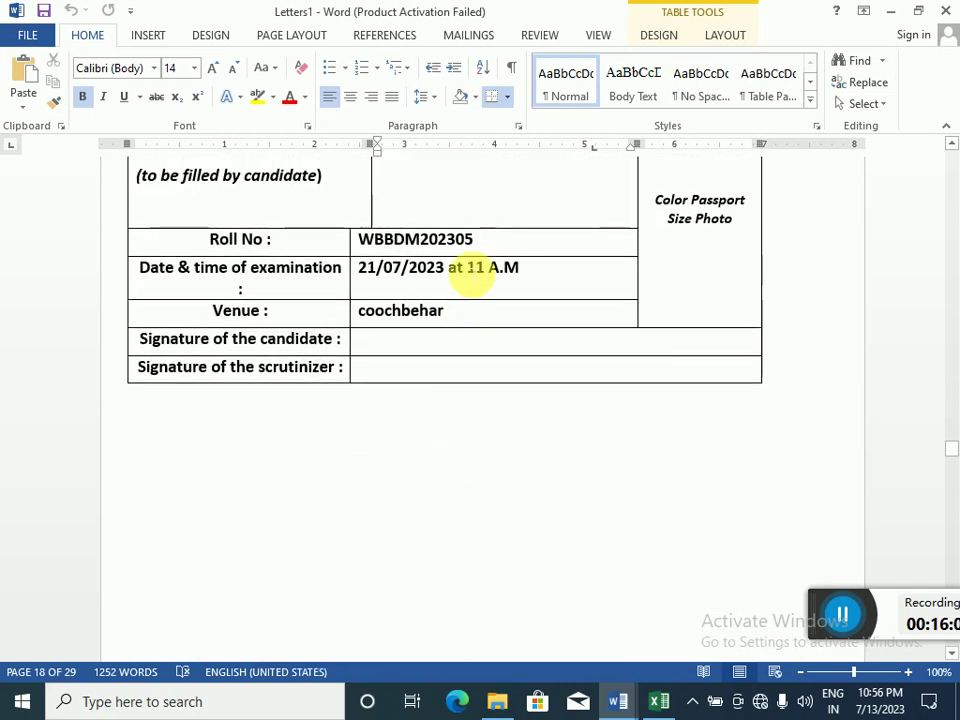
{"action": "scroll", "coordinate": [472, 457], "scroll_direction": "down", "scroll_amount": 5}
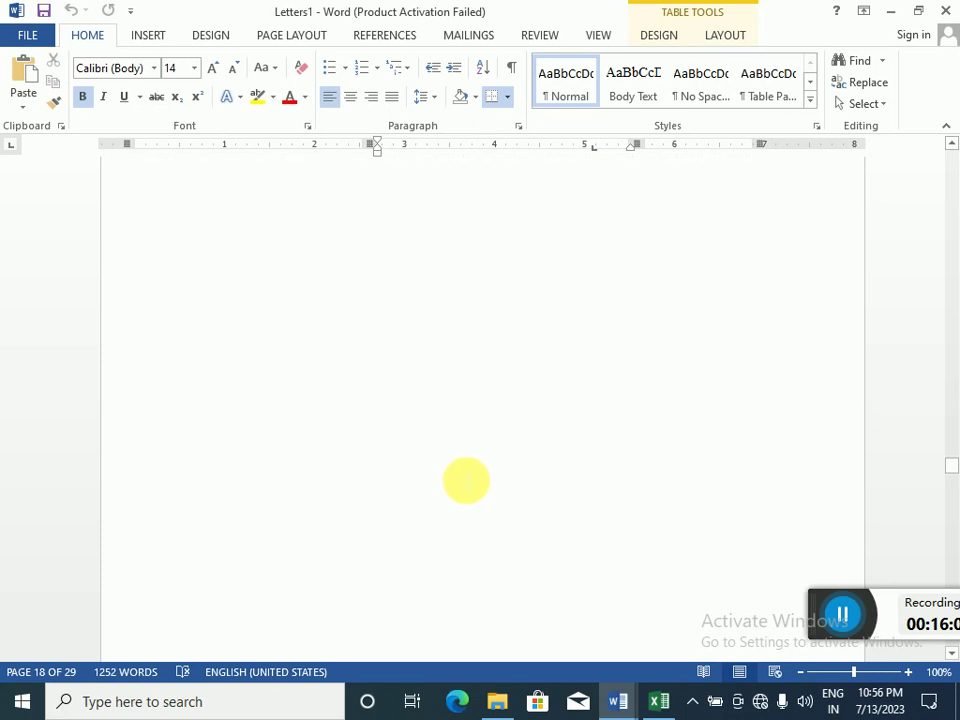
{"action": "scroll", "coordinate": [466, 481], "scroll_direction": "down", "scroll_amount": 10}
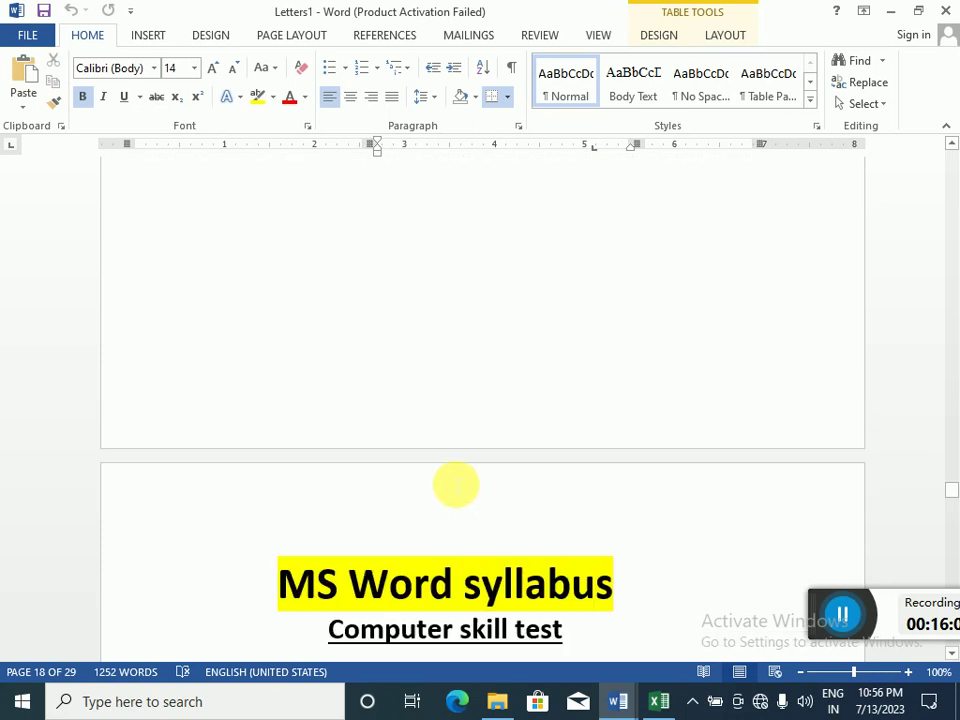
{"action": "scroll", "coordinate": [456, 485], "scroll_direction": "down", "scroll_amount": 20}
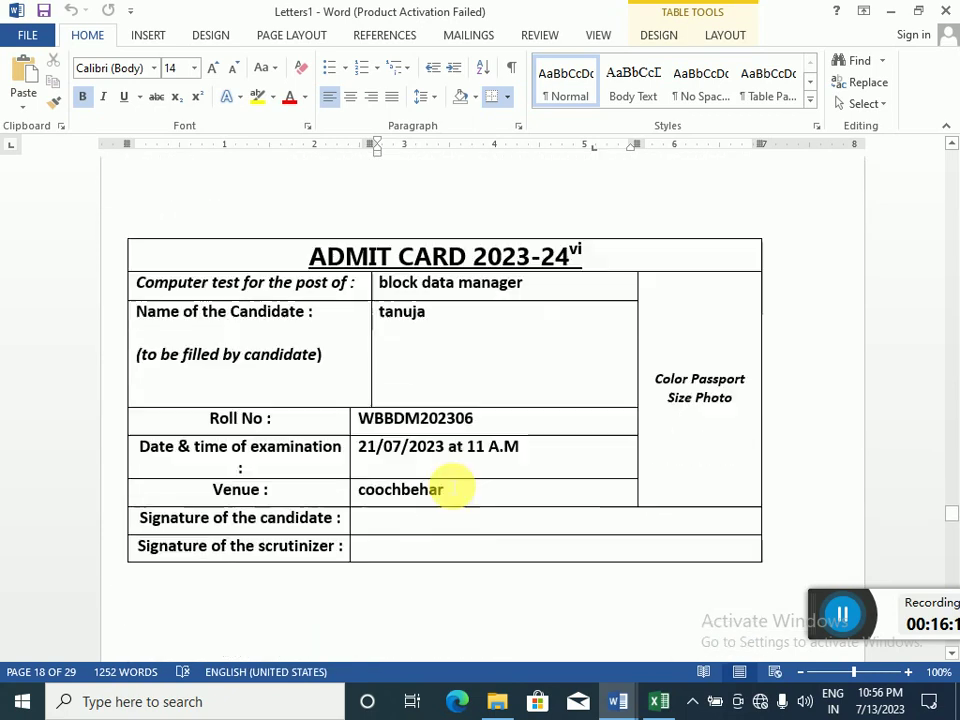
{"action": "scroll", "coordinate": [455, 489], "scroll_direction": "down", "scroll_amount": 3}
Scroll through the remaining admit cards to page 28's seven 'Exam Date not change' endnotes (i–vii)
{"action": "scroll", "coordinate": [443, 478], "scroll_direction": "up", "scroll_amount": 2}
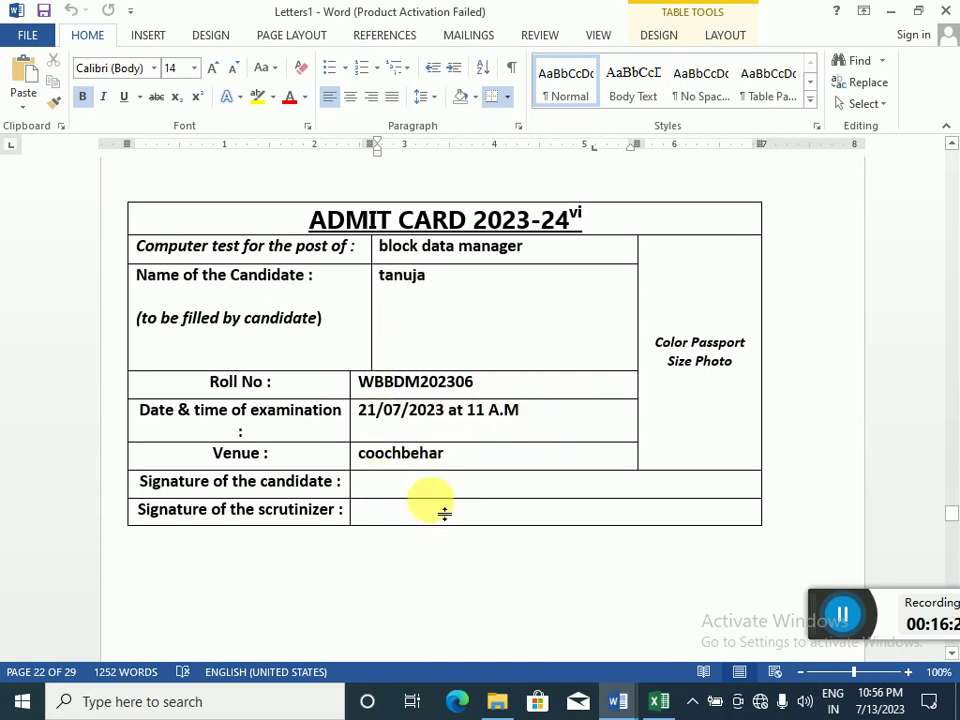
{"action": "scroll", "coordinate": [440, 512], "scroll_direction": "down", "scroll_amount": 10}
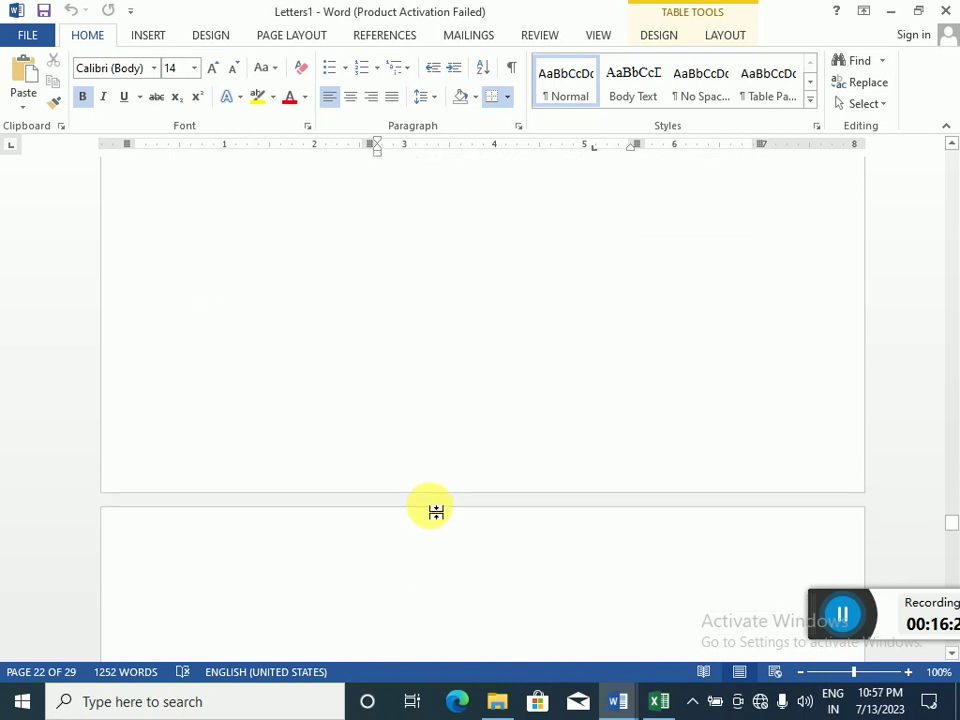
{"action": "scroll", "coordinate": [429, 512], "scroll_direction": "down", "scroll_amount": 5}
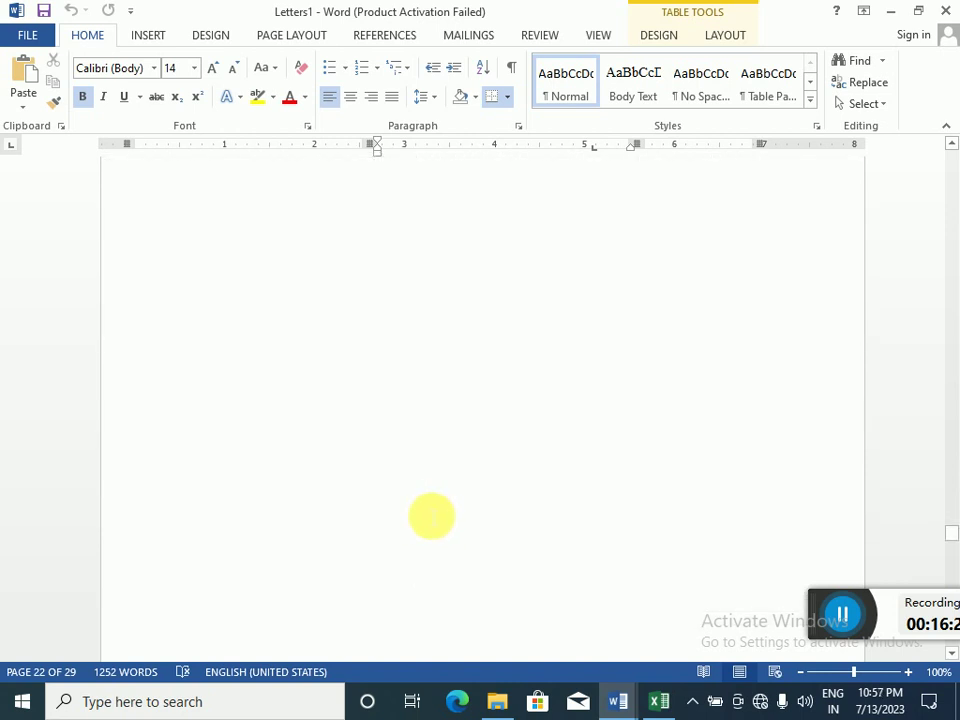
{"action": "scroll", "coordinate": [432, 516], "scroll_direction": "down", "scroll_amount": 5}
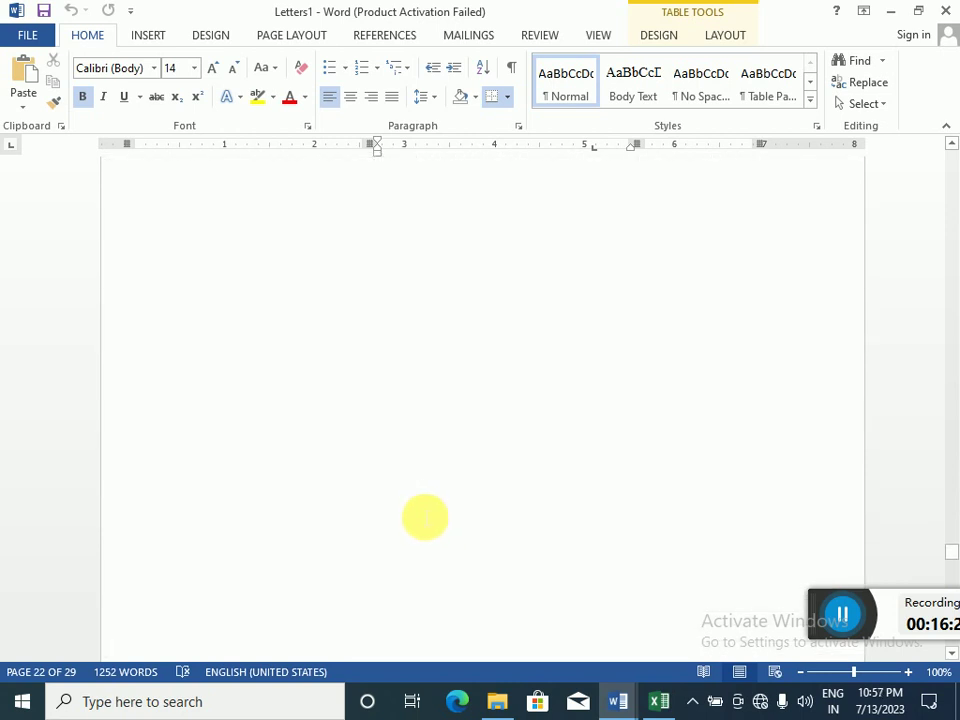
{"action": "scroll", "coordinate": [425, 517], "scroll_direction": "down", "scroll_amount": 15}
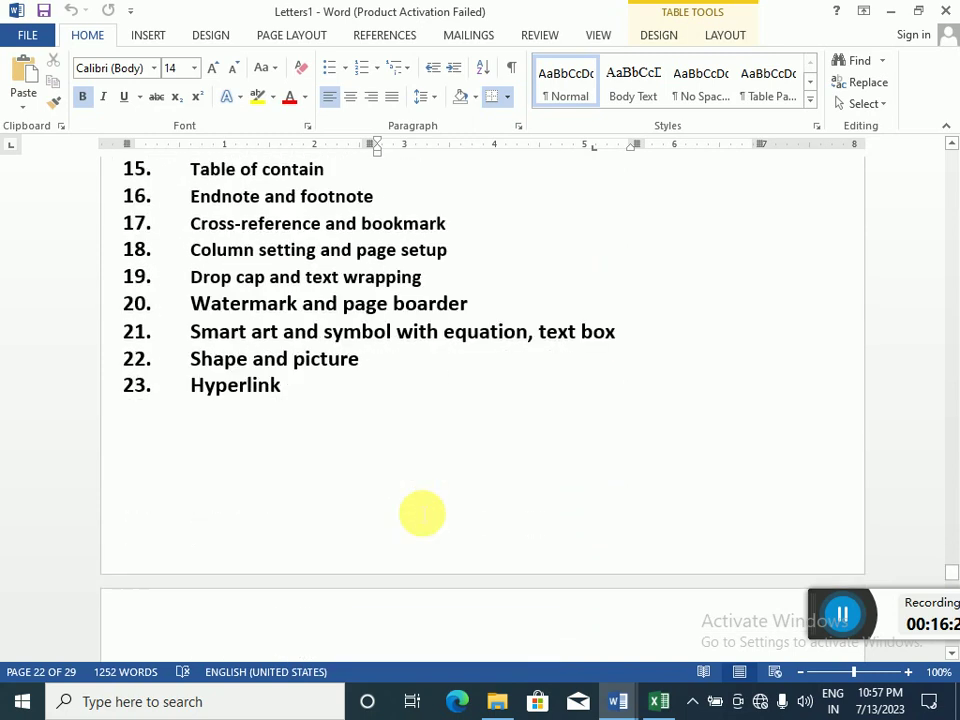
{"action": "scroll", "coordinate": [422, 513], "scroll_direction": "down", "scroll_amount": 20}
{"action": "scroll", "coordinate": [421, 513], "scroll_direction": "down", "scroll_amount": 10}
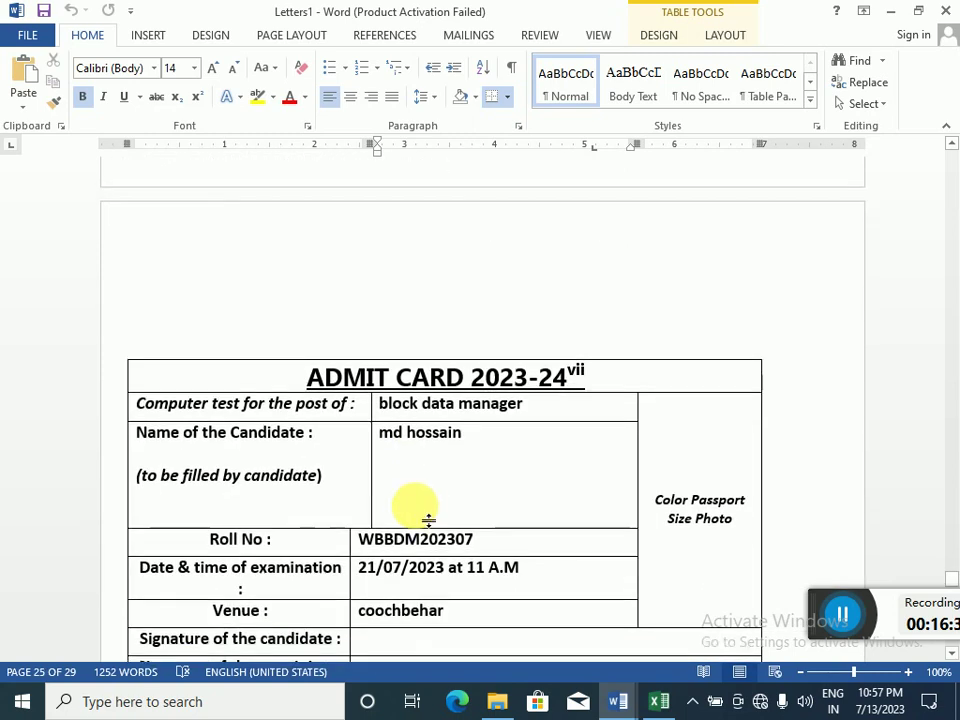
{"action": "scroll", "coordinate": [420, 510], "scroll_direction": "down", "scroll_amount": 20}
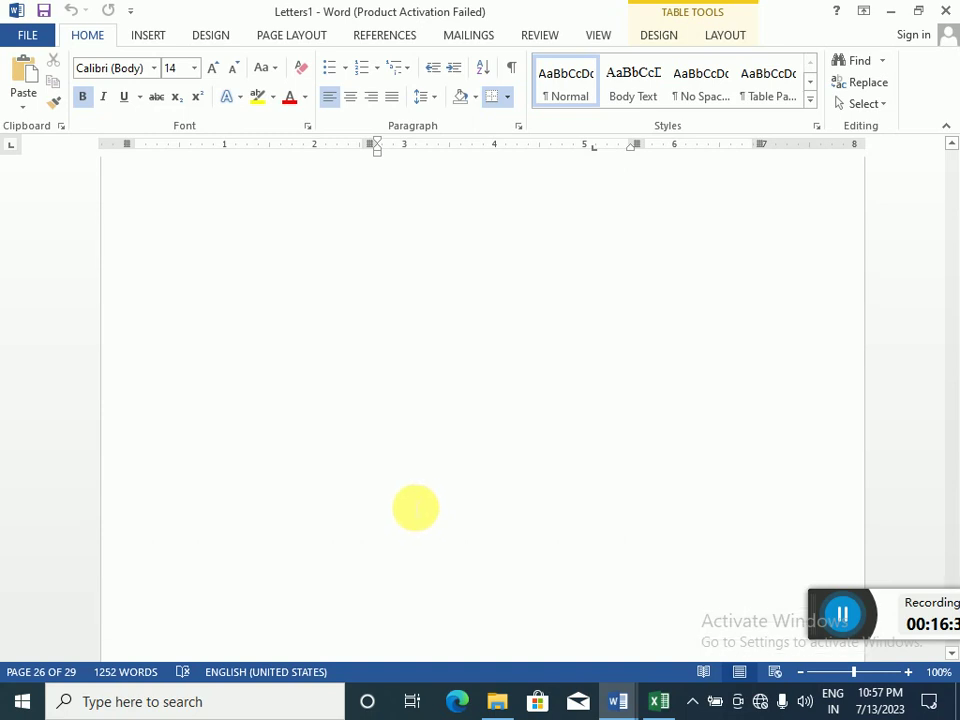
{"action": "scroll", "coordinate": [415, 508], "scroll_direction": "down", "scroll_amount": 15}
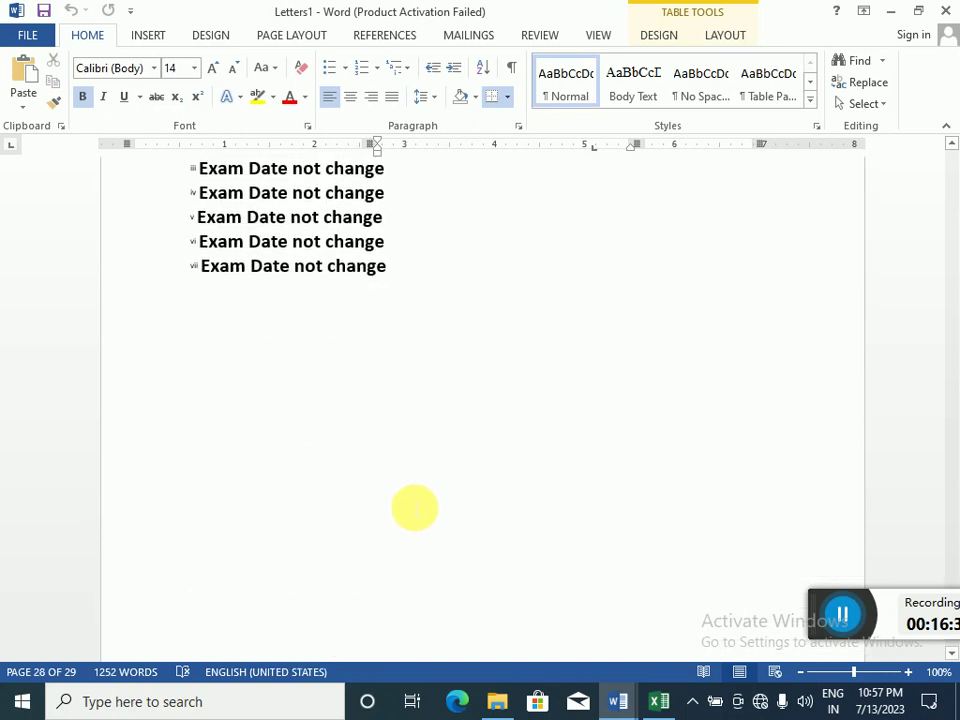
{"action": "scroll", "coordinate": [325, 396], "scroll_direction": "up", "scroll_amount": 3}
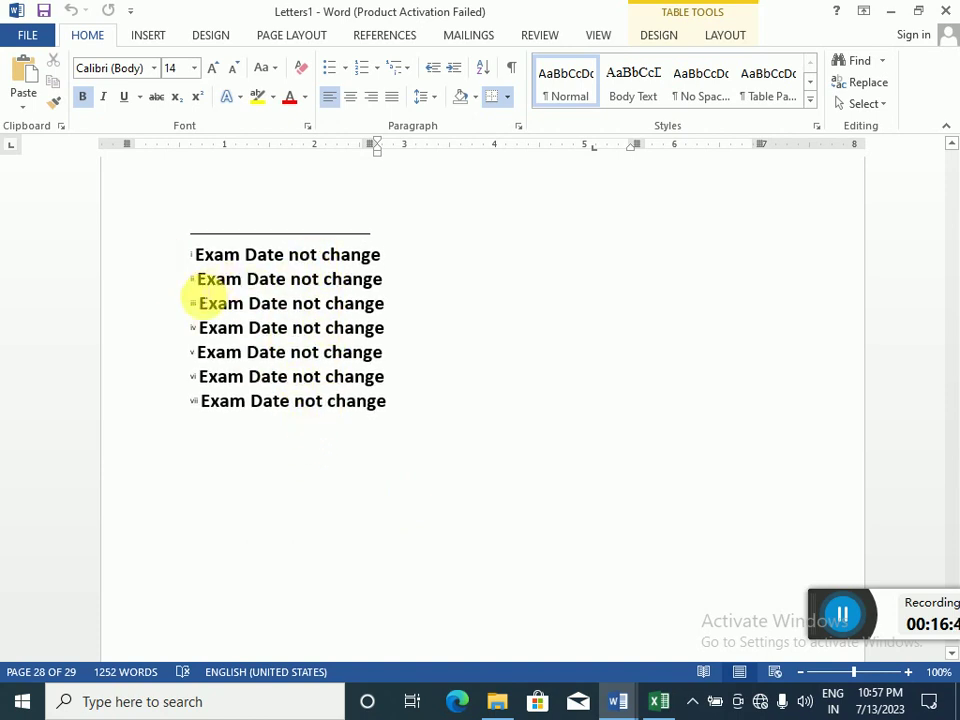
{"action": "scroll", "coordinate": [365, 547], "scroll_direction": "up", "scroll_amount": 1}
{"action": "scroll", "coordinate": [365, 547], "scroll_direction": "up", "scroll_amount": 1}
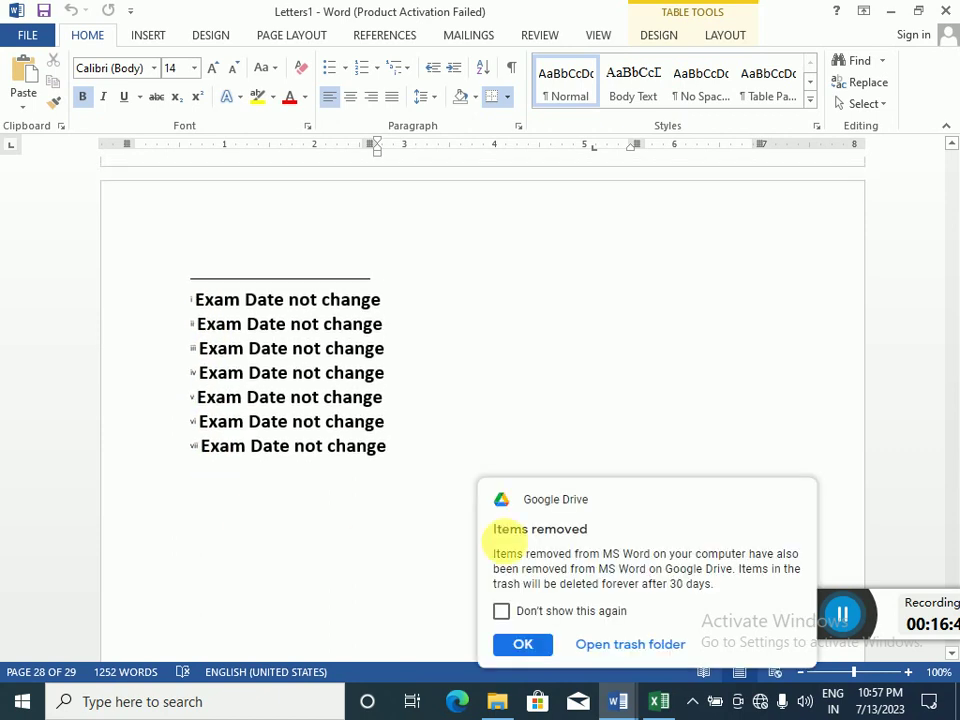
{"action": "left_click", "coordinate": [787, 504]}
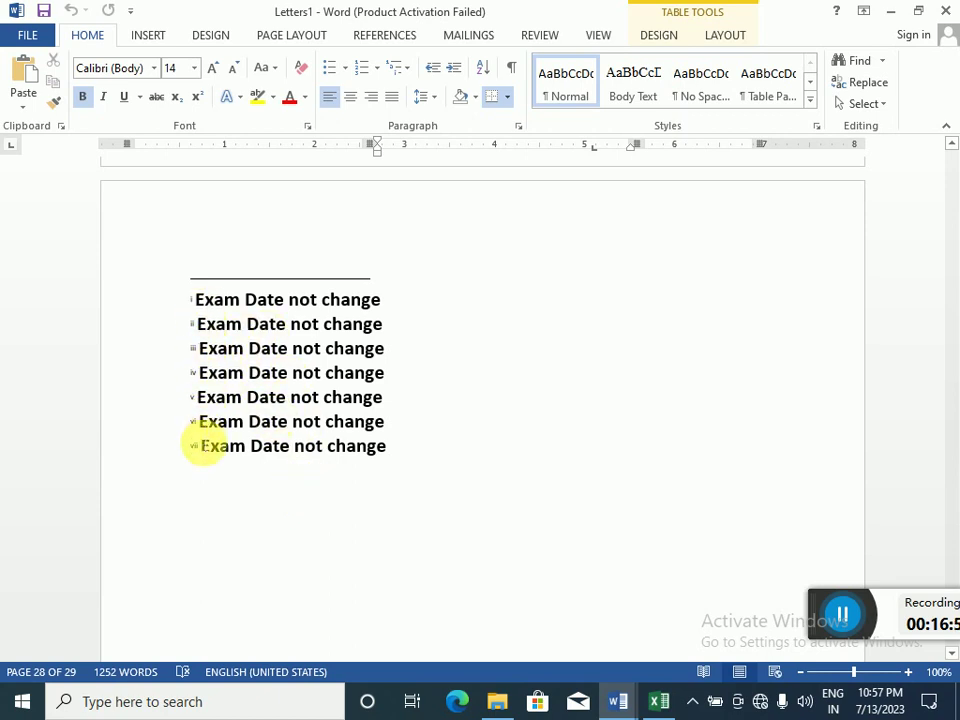
Scroll up to an admit card and check its endnote reference's 'Exam Date not change' text
{"action": "scroll", "coordinate": [410, 485], "scroll_direction": "up", "scroll_amount": 5}
{"action": "scroll", "coordinate": [433, 477], "scroll_direction": "up", "scroll_amount": 15}
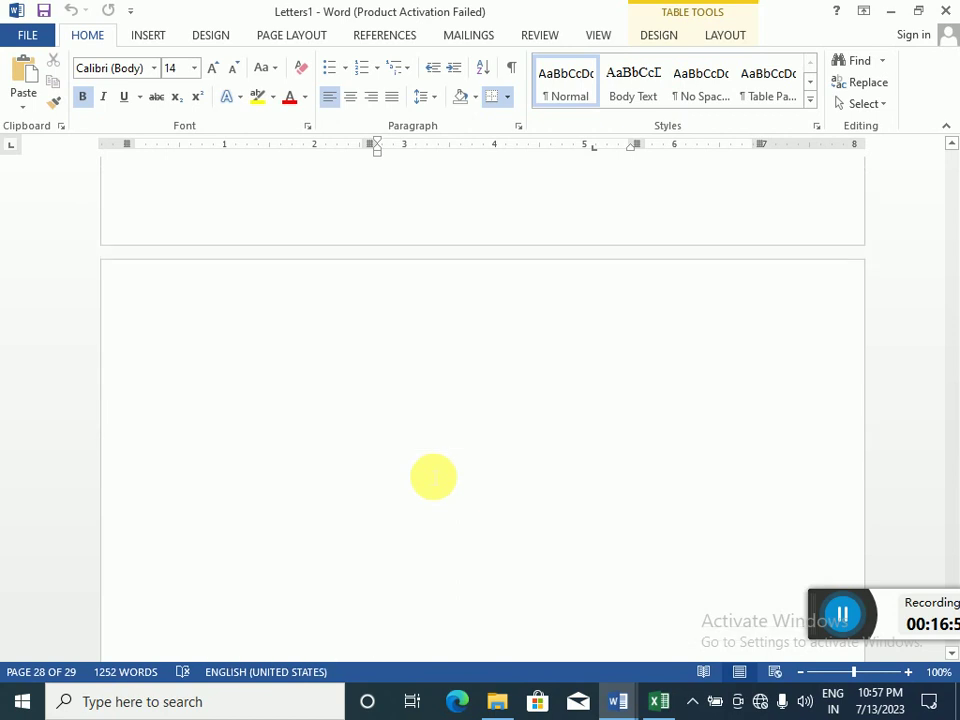
{"action": "scroll", "coordinate": [433, 477], "scroll_direction": "up", "scroll_amount": 10}
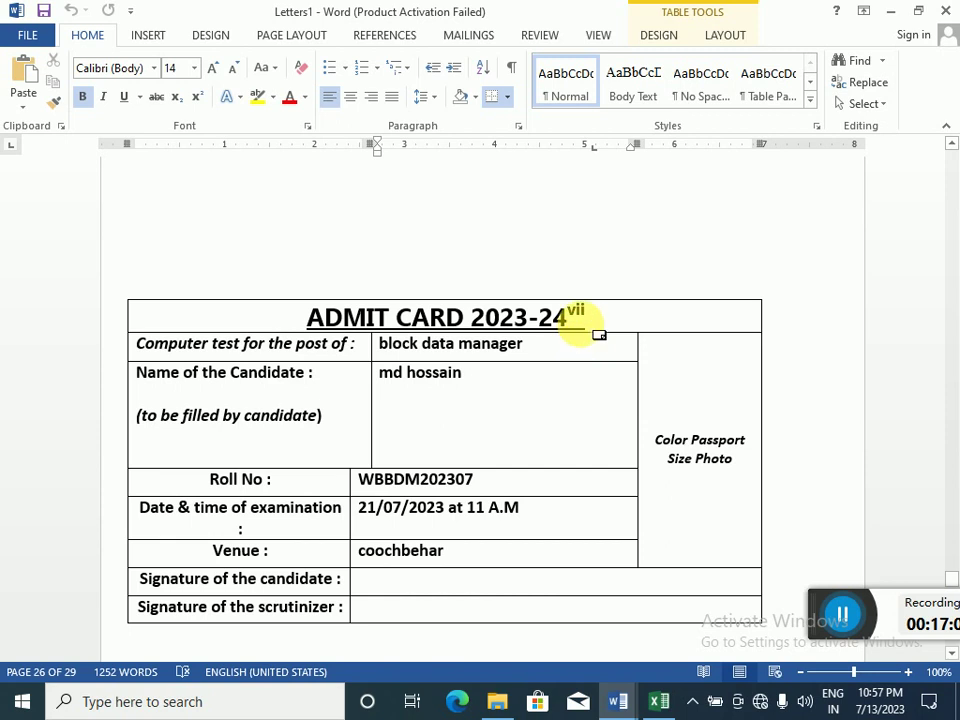
{"action": "mouse_move", "coordinate": [597, 333]}
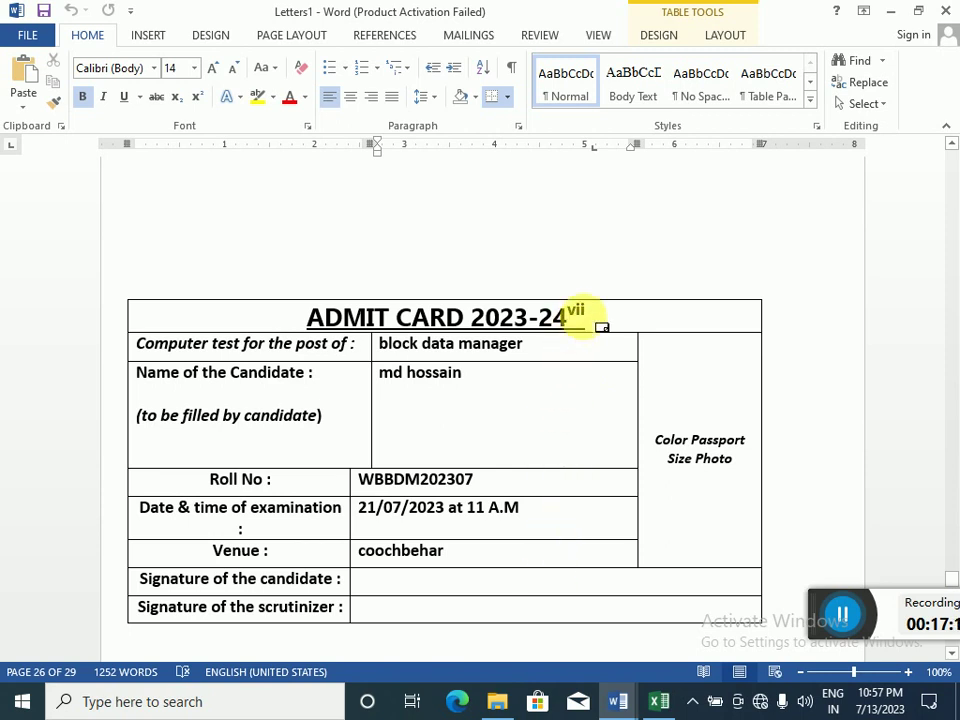
{"action": "mouse_move", "coordinate": [578, 312]}
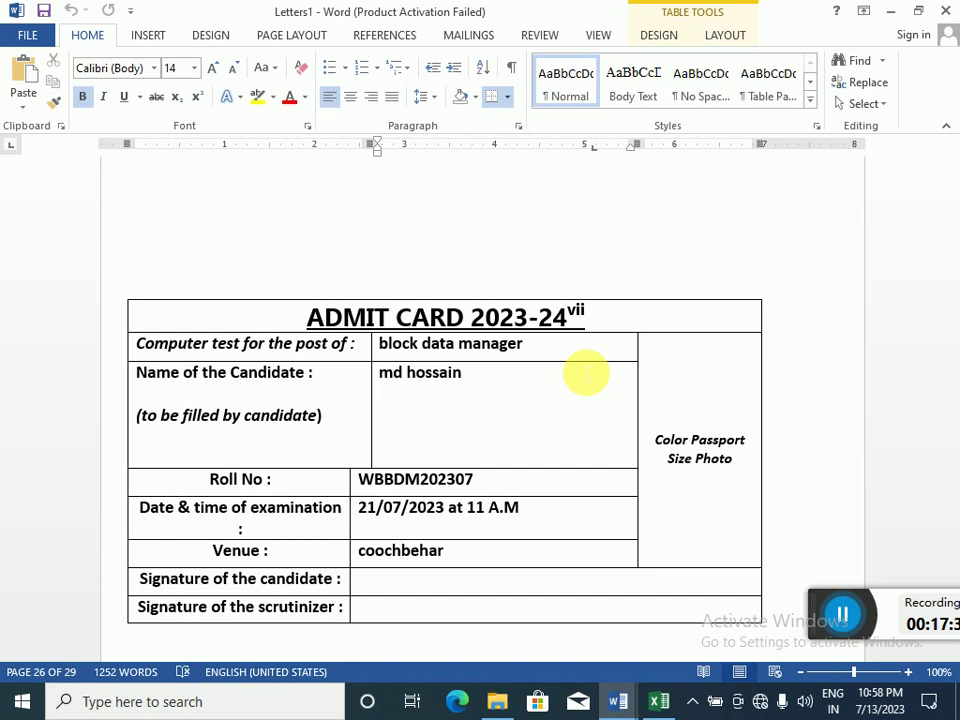
Scroll up to the page 24 admit card with endnote vi, 21/07/2023 at 11 A.M, coochbehar
{"action": "scroll", "coordinate": [565, 420], "scroll_direction": "up", "scroll_amount": 5}
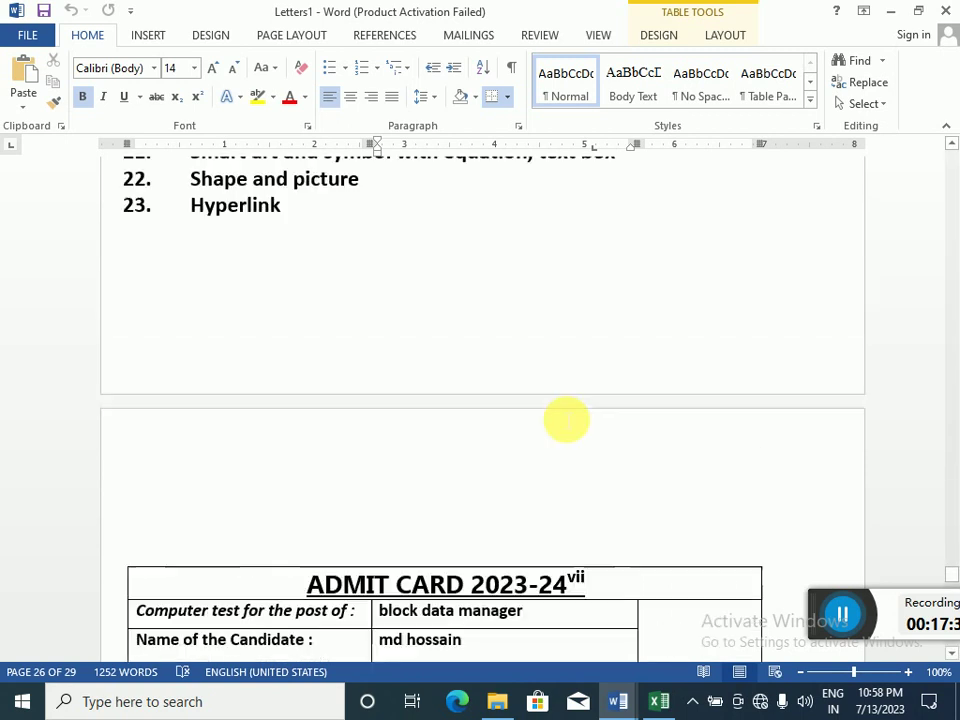
{"action": "scroll", "coordinate": [567, 420], "scroll_direction": "up", "scroll_amount": 15}
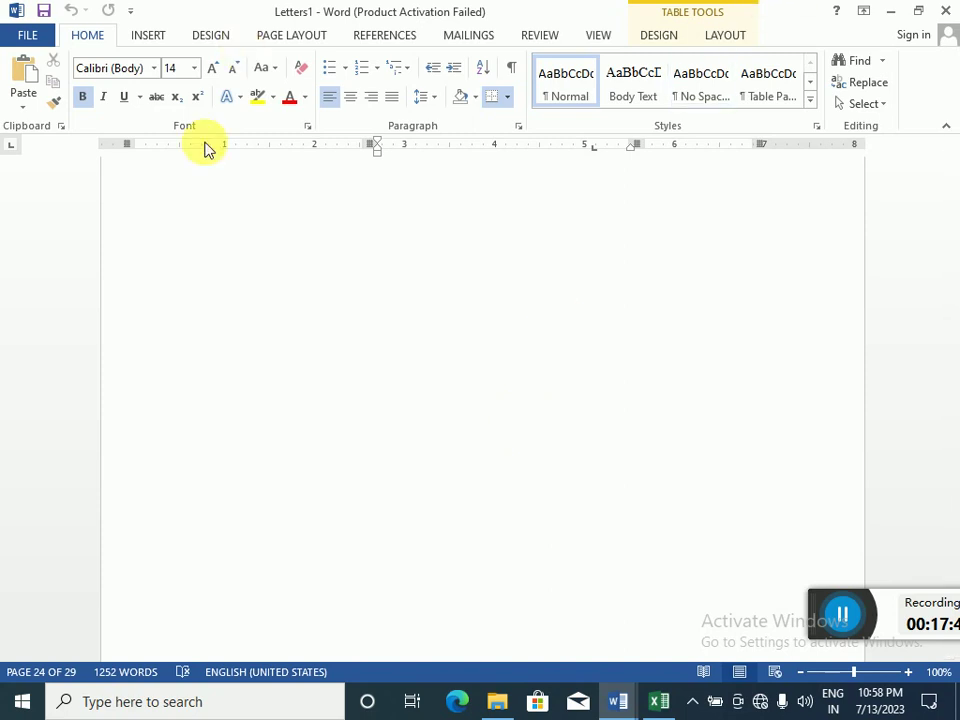
{"action": "scroll", "coordinate": [222, 359], "scroll_direction": "up", "scroll_amount": 2}
{"action": "scroll", "coordinate": [222, 359], "scroll_direction": "up", "scroll_amount": 15}
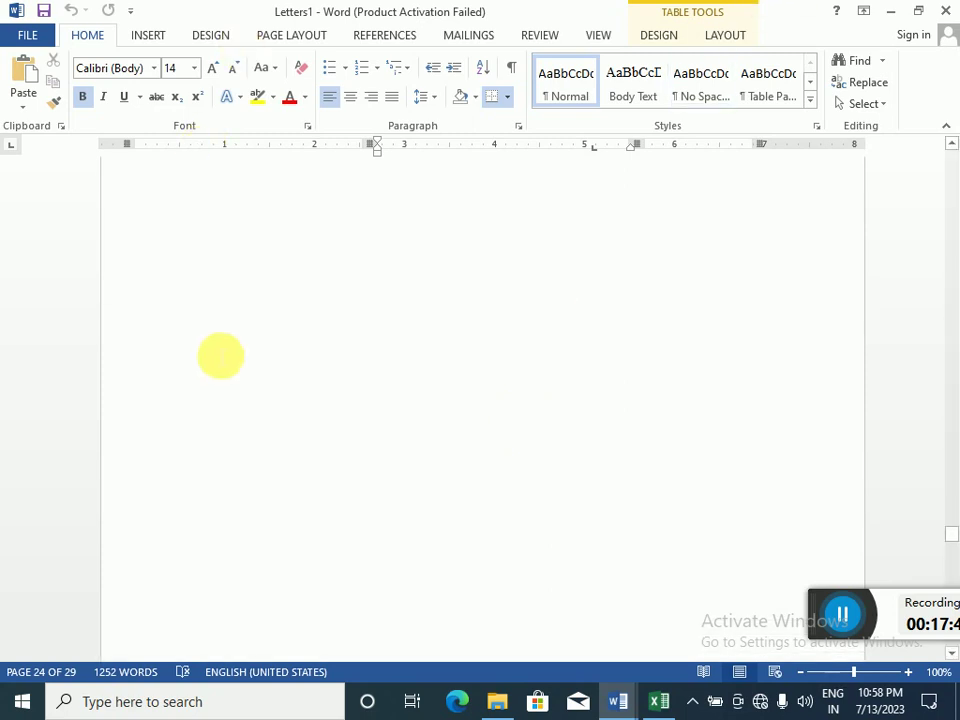
{"action": "scroll", "coordinate": [220, 355], "scroll_direction": "up", "scroll_amount": 12}
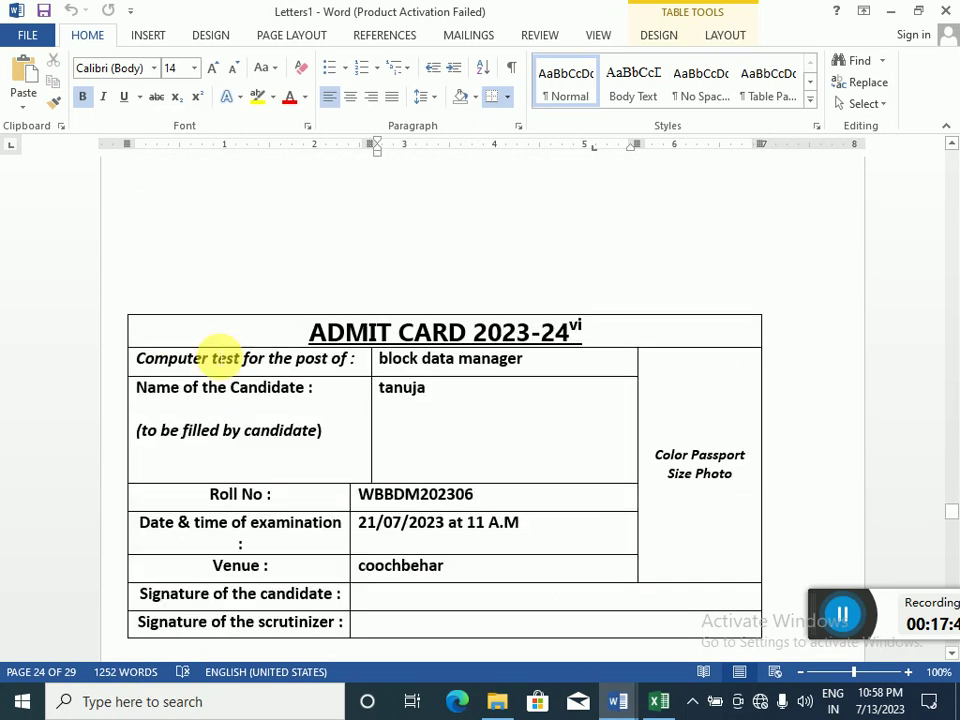